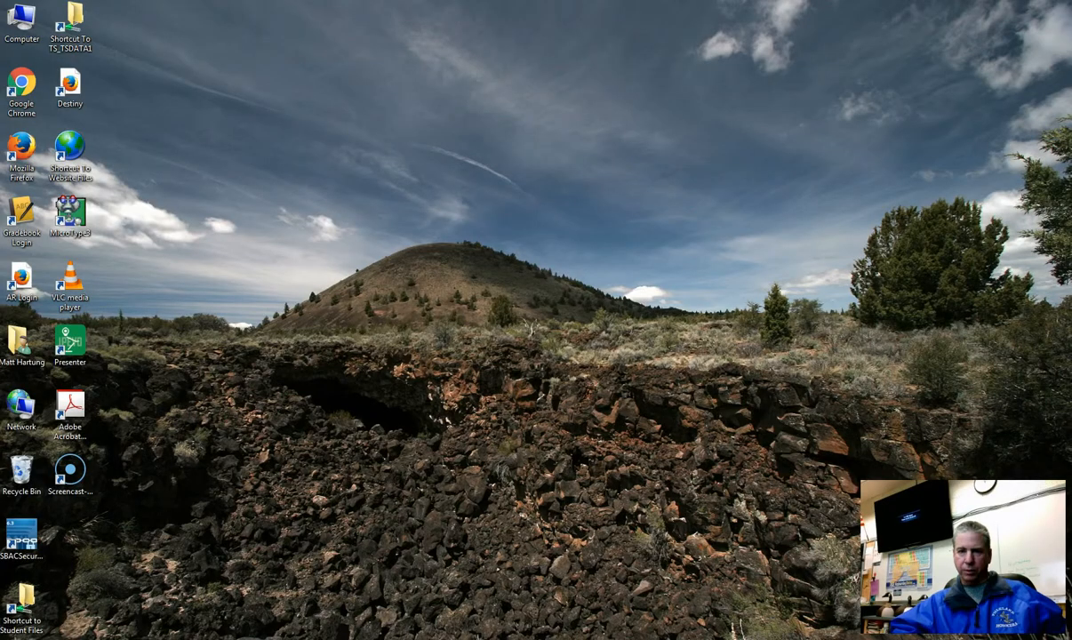
- Switch to Firefox and read through the terms and definitions in the Quizlet Pricing Merchandise set at a larger page zoom
{"action": "key", "text": "alt+Tab"}
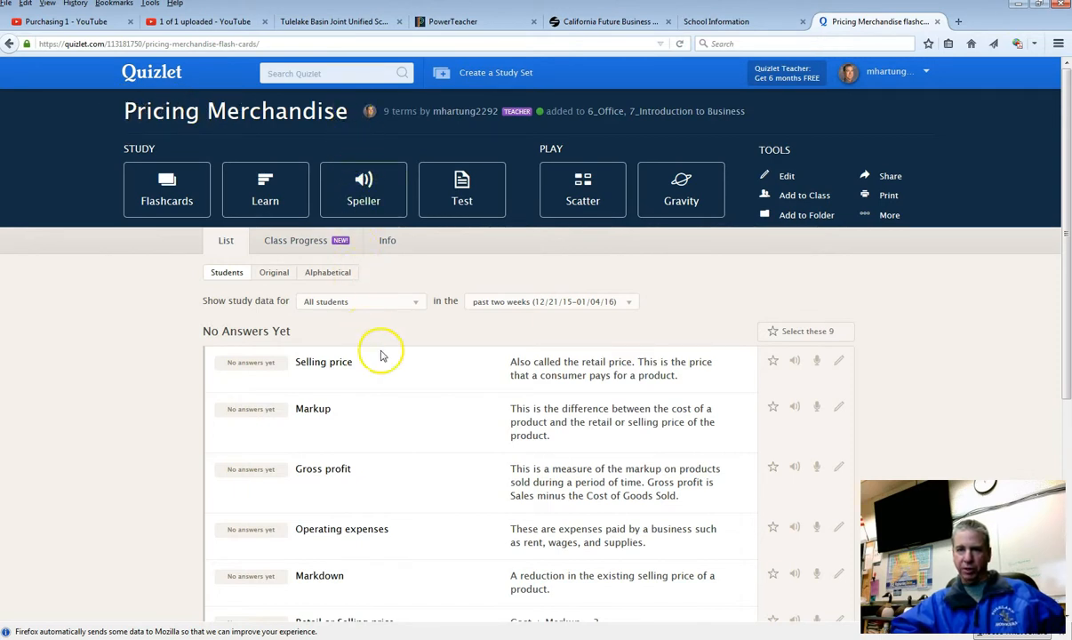
{"action": "scroll", "coordinate": [392, 363], "scroll_direction": "down", "scroll_amount": 1}
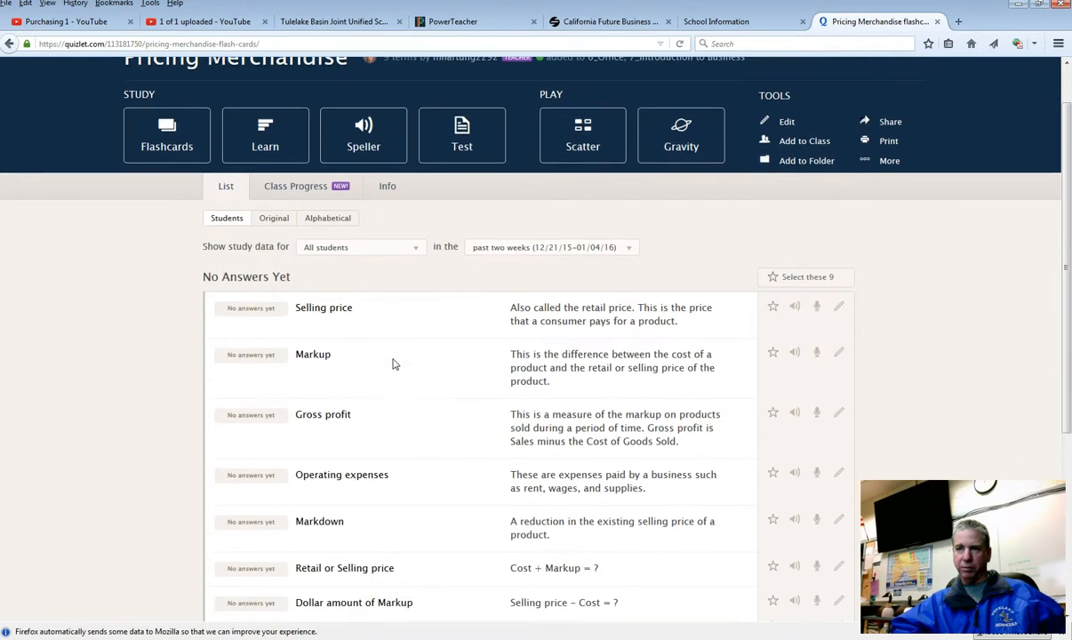
{"action": "scroll", "coordinate": [394, 363], "scroll_direction": "down", "scroll_amount": 2}
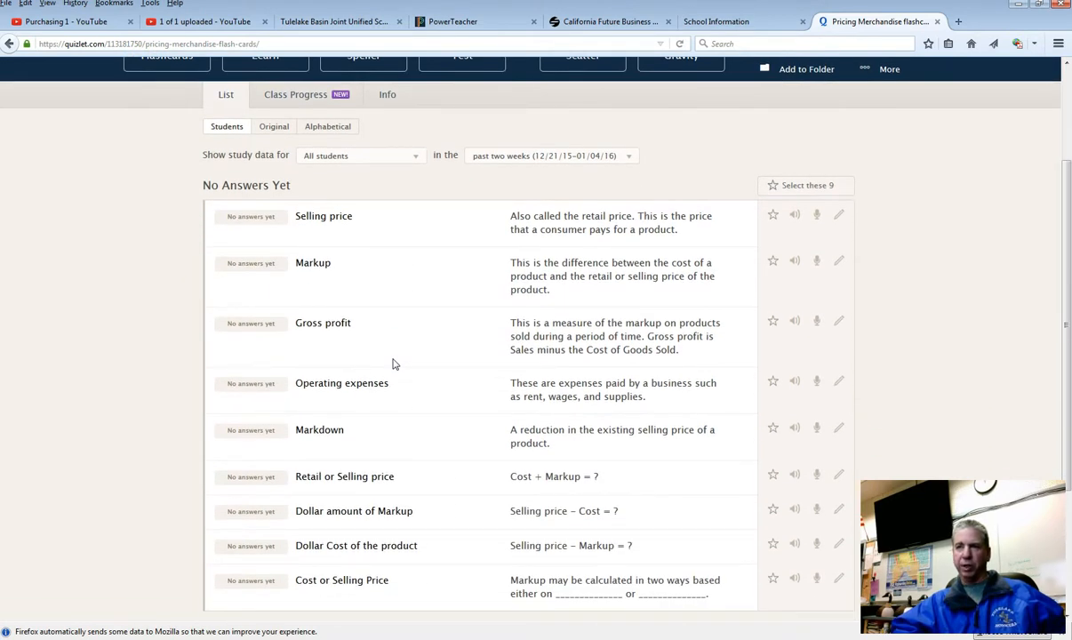
{"action": "key", "text": "ctrl+plus"}
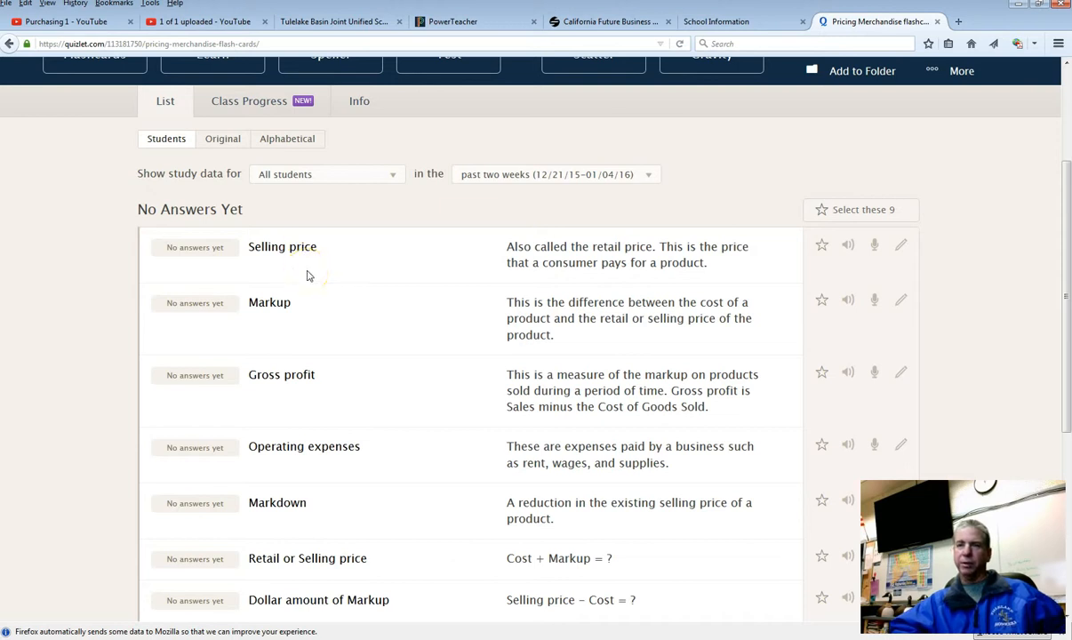
{"action": "scroll", "coordinate": [307, 276], "scroll_direction": "down", "scroll_amount": 2}
{"action": "scroll", "coordinate": [307, 275], "scroll_direction": "down", "scroll_amount": 2}
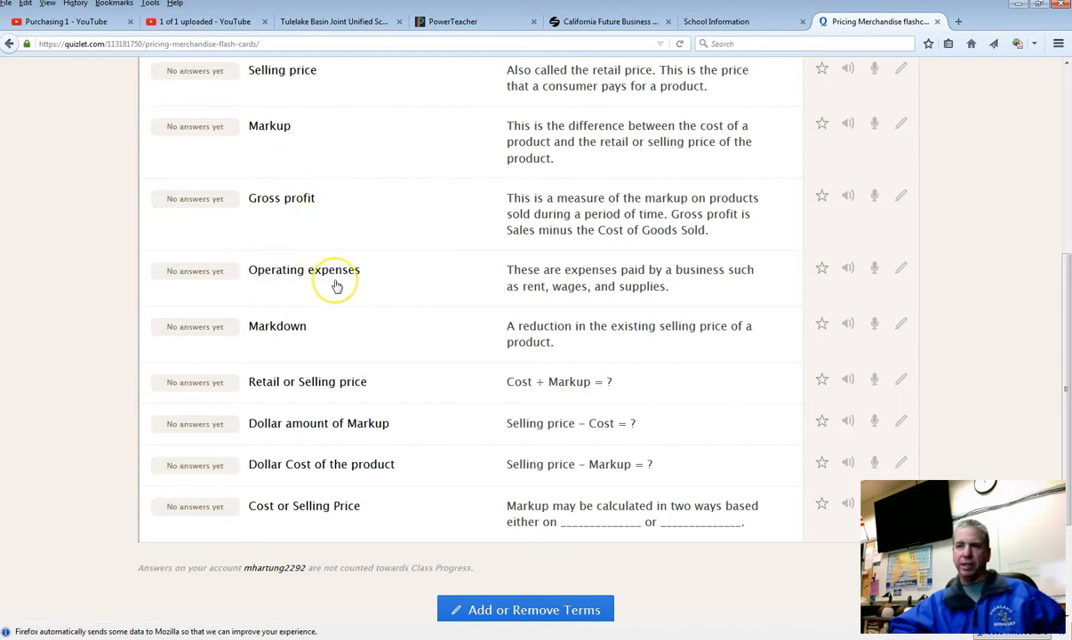
{"action": "scroll", "coordinate": [336, 285], "scroll_direction": "down", "scroll_amount": 2}
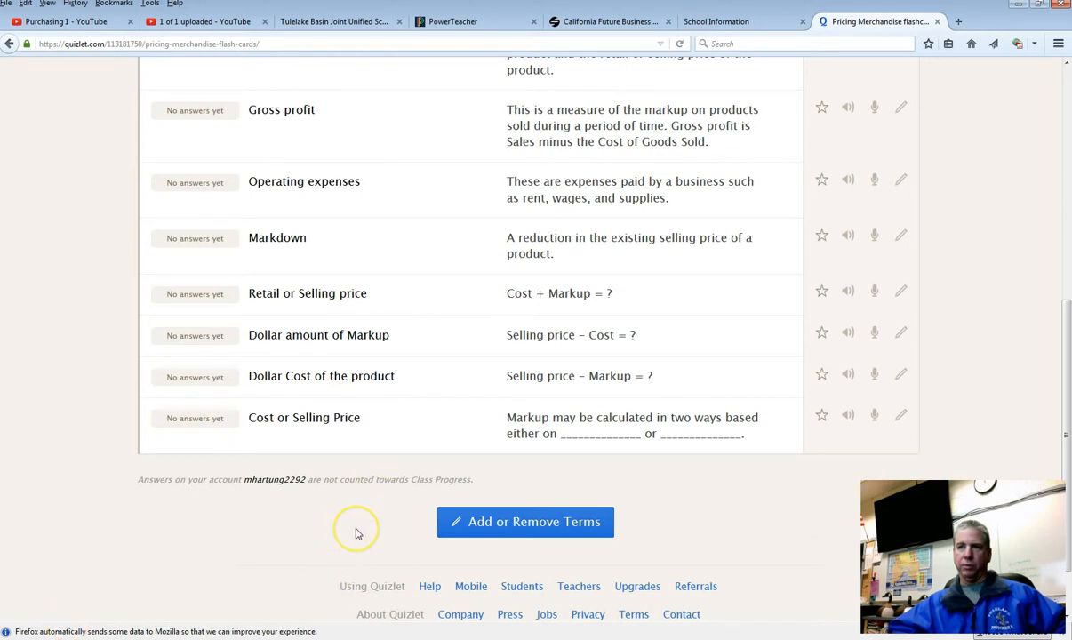
{"action": "scroll", "coordinate": [355, 532], "scroll_direction": "up", "scroll_amount": 5}
{"action": "scroll", "coordinate": [357, 534], "scroll_direction": "up", "scroll_amount": 3}
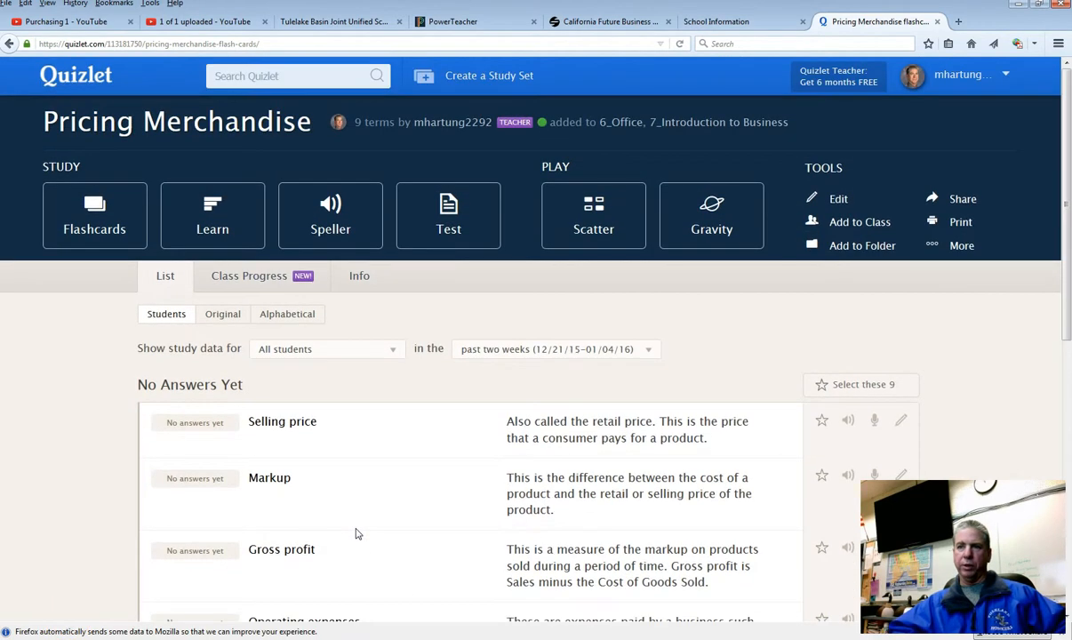
{"action": "scroll", "coordinate": [355, 532], "scroll_direction": "down", "scroll_amount": 2}
{"action": "left_click", "coordinate": [351, 433]}
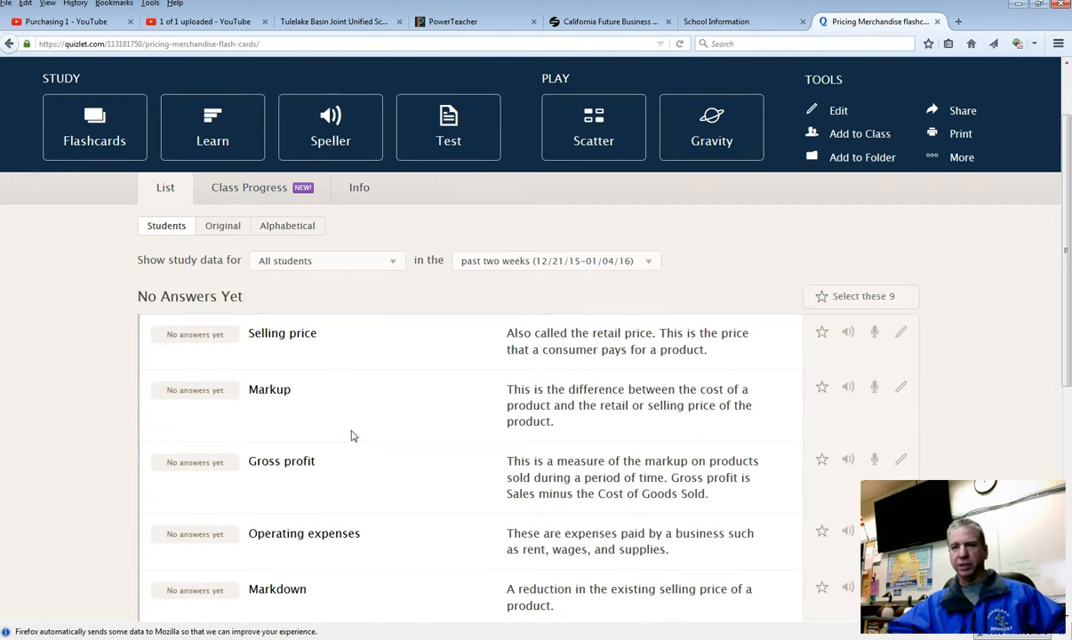
{"action": "scroll", "coordinate": [352, 436], "scroll_direction": "down", "scroll_amount": 5}
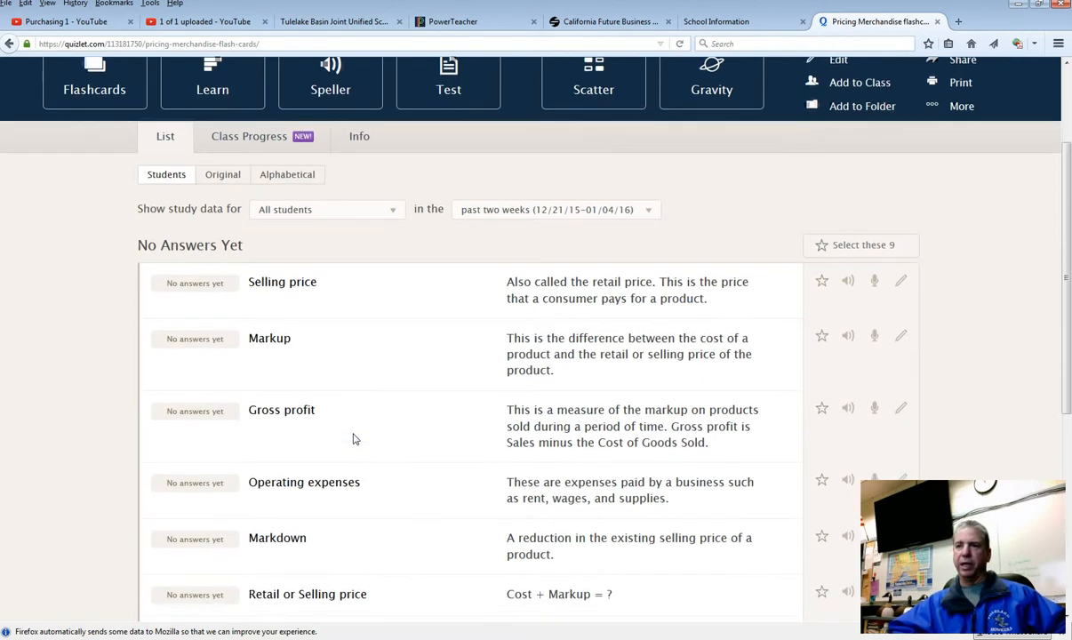
{"action": "scroll", "coordinate": [353, 438], "scroll_direction": "up", "scroll_amount": 7}
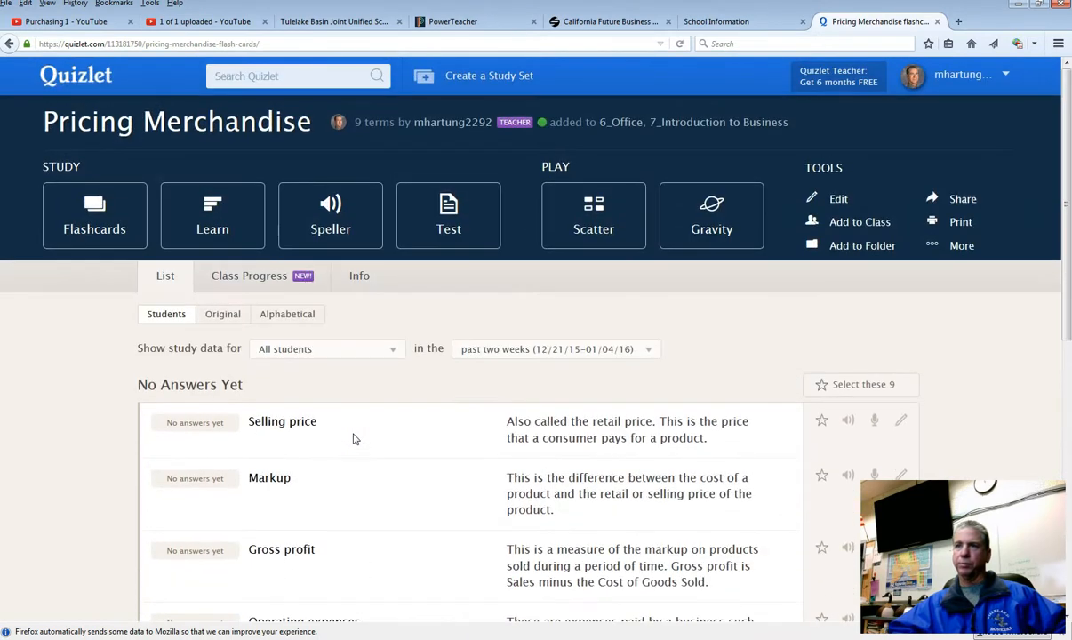
{"action": "left_click", "coordinate": [362, 474]}
{"action": "left_click", "coordinate": [365, 474]}
{"action": "scroll", "coordinate": [398, 480], "scroll_direction": "down", "scroll_amount": 2}
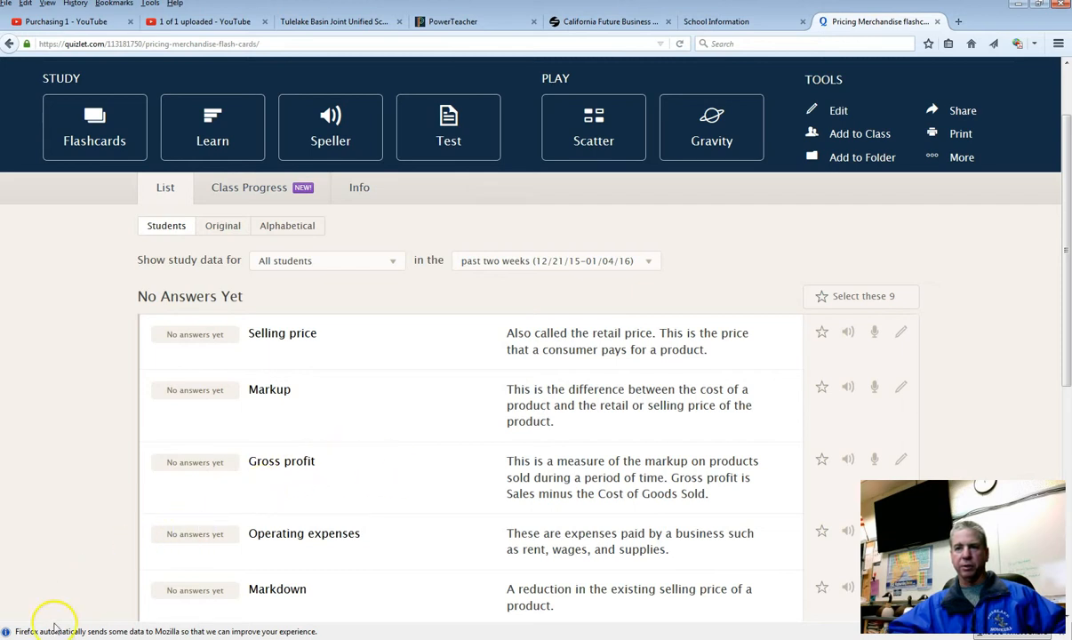
- Switch to Windows Explorer, open the PRICING MERCHANDISE folder in 6_MS OFFICE and show its contents as extra large icons
{"action": "key", "text": "alt+Tab"}
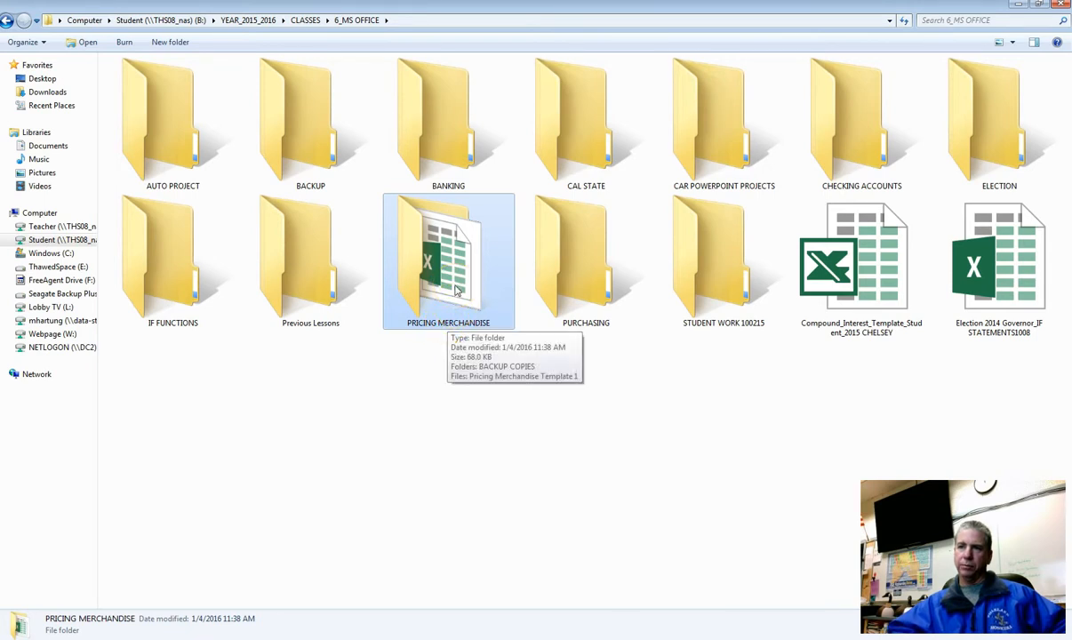
{"action": "double_click", "coordinate": [456, 290]}
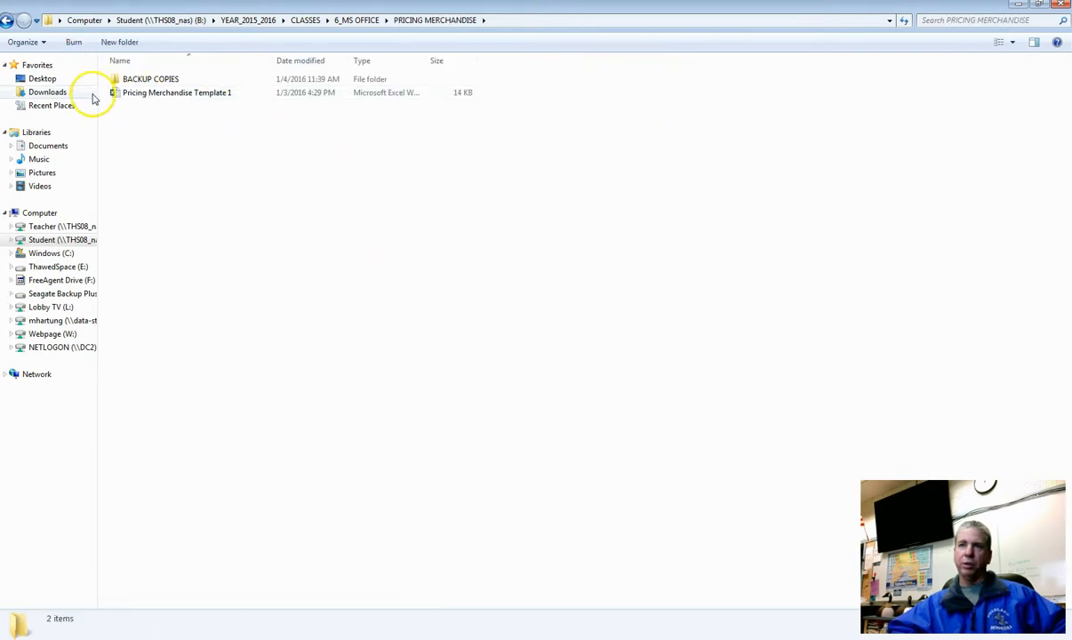
{"action": "scroll", "coordinate": [147, 125], "scroll_direction": "up", "scroll_amount": 1}
{"action": "scroll", "coordinate": [147, 125], "scroll_direction": "up", "scroll_amount": 3}
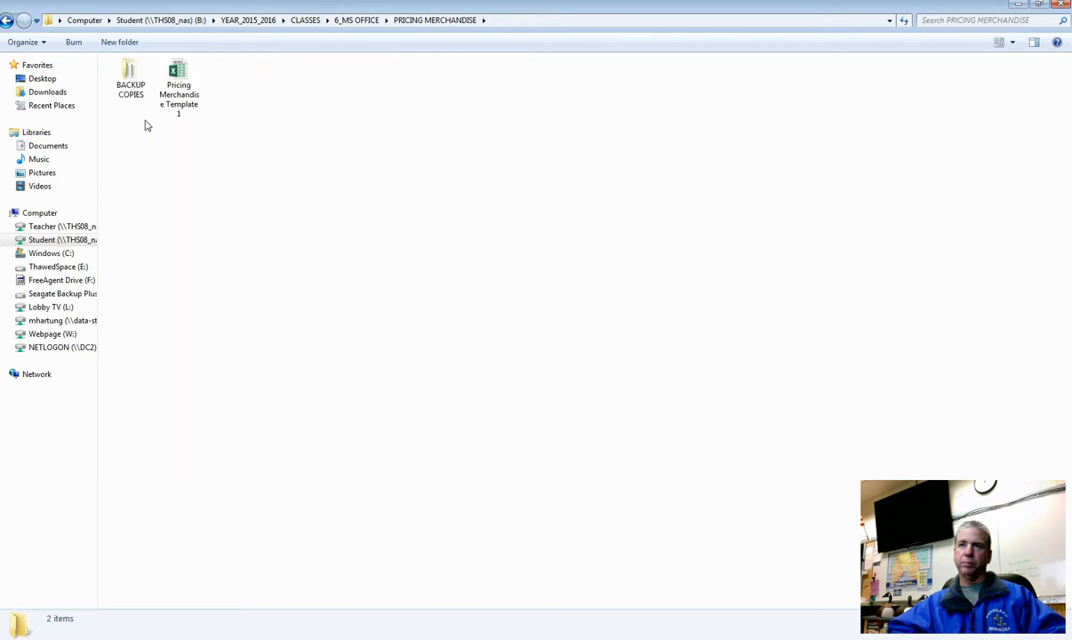
{"action": "scroll", "coordinate": [147, 126], "scroll_direction": "up", "scroll_amount": 2}
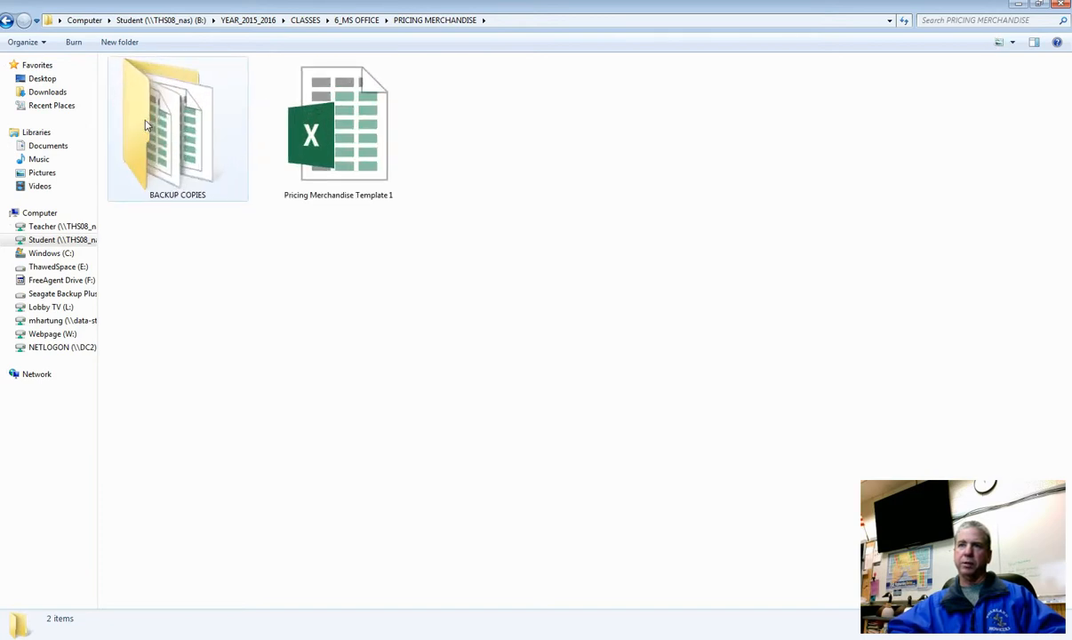
{"action": "left_click", "coordinate": [376, 222]}
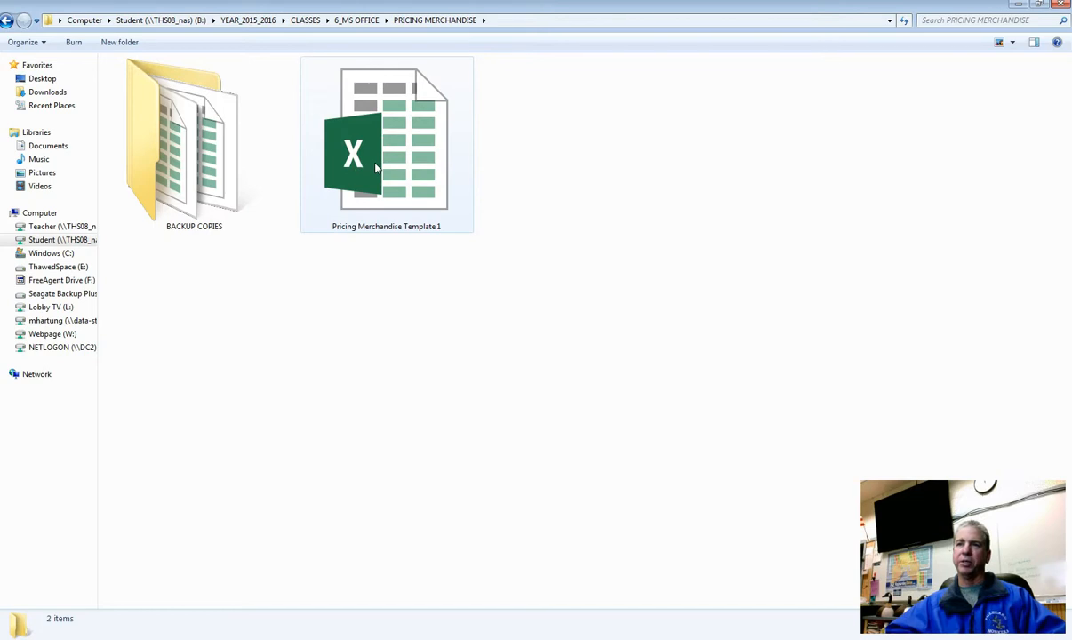
- Look inside the BACKUP COPIES folder at the template copies, and return to the 6_MS OFFICE folder
{"action": "double_click", "coordinate": [191, 158]}
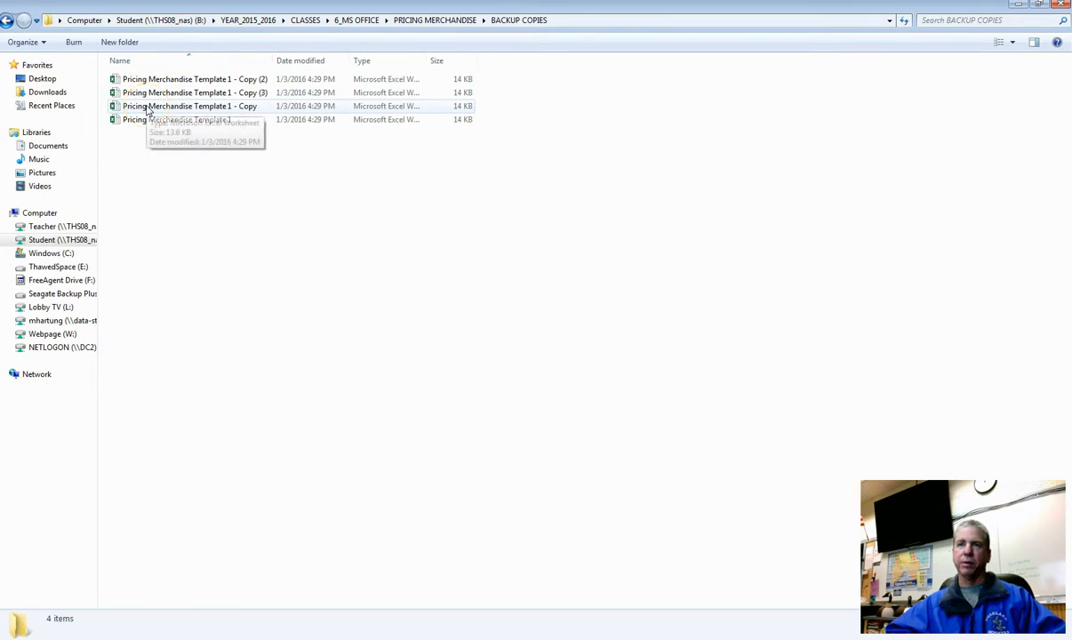
{"action": "left_click", "coordinate": [7, 21]}
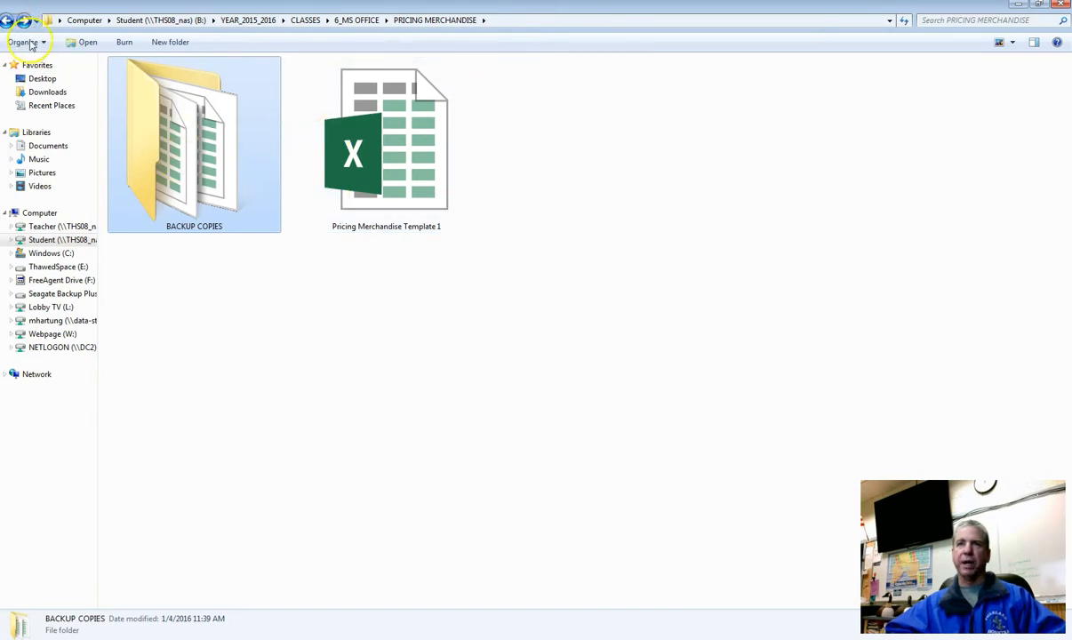
{"action": "left_click", "coordinate": [6, 22]}
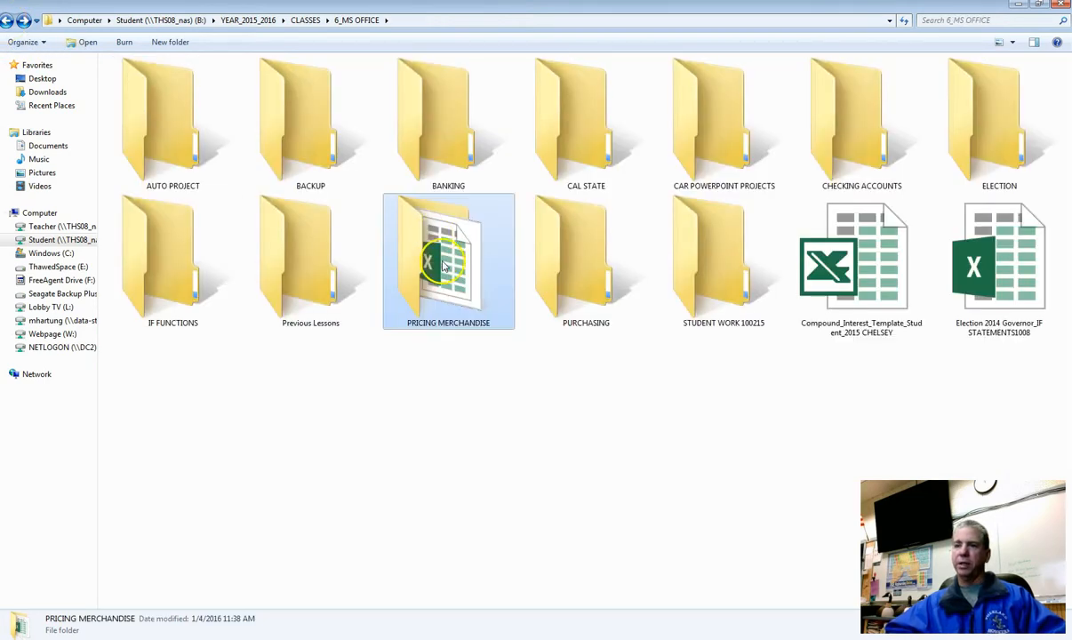
- Switch to the Pricing Merchandise Teacher Practice workbook in Excel and center the column headings in A5:E5 on Basic Equations
{"action": "left_click", "coordinate": [205, 639]}
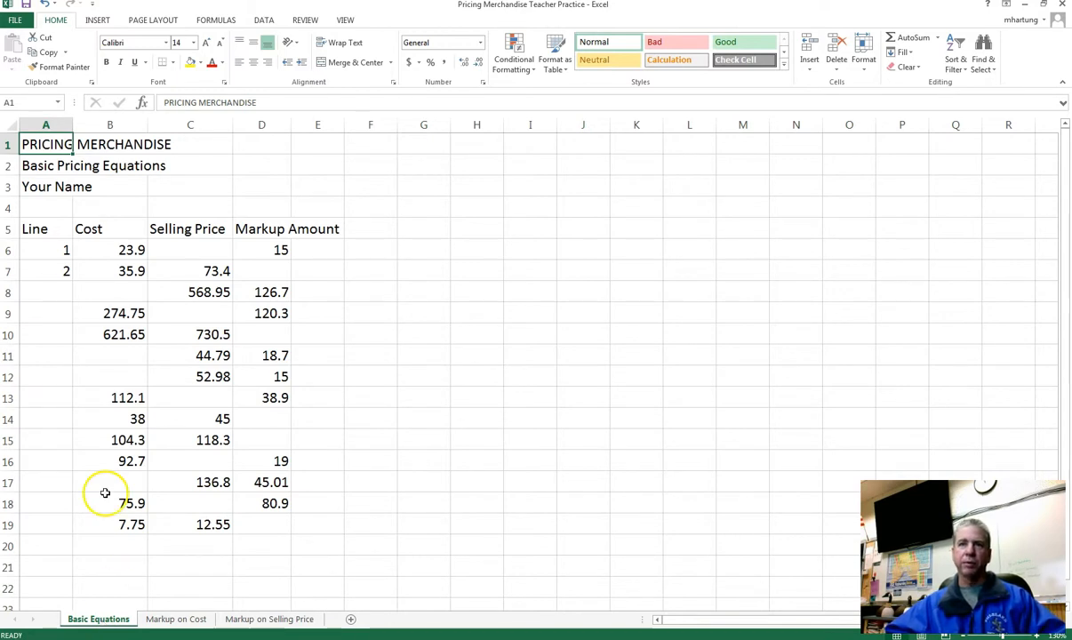
{"action": "left_click", "coordinate": [44, 187]}
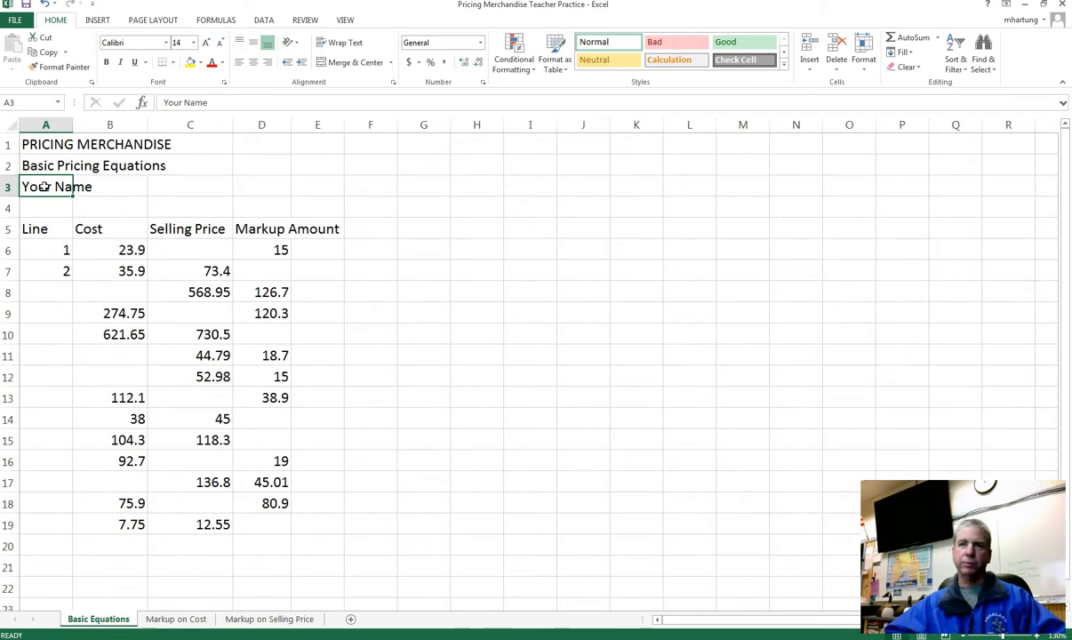
{"action": "left_click", "coordinate": [46, 188]}
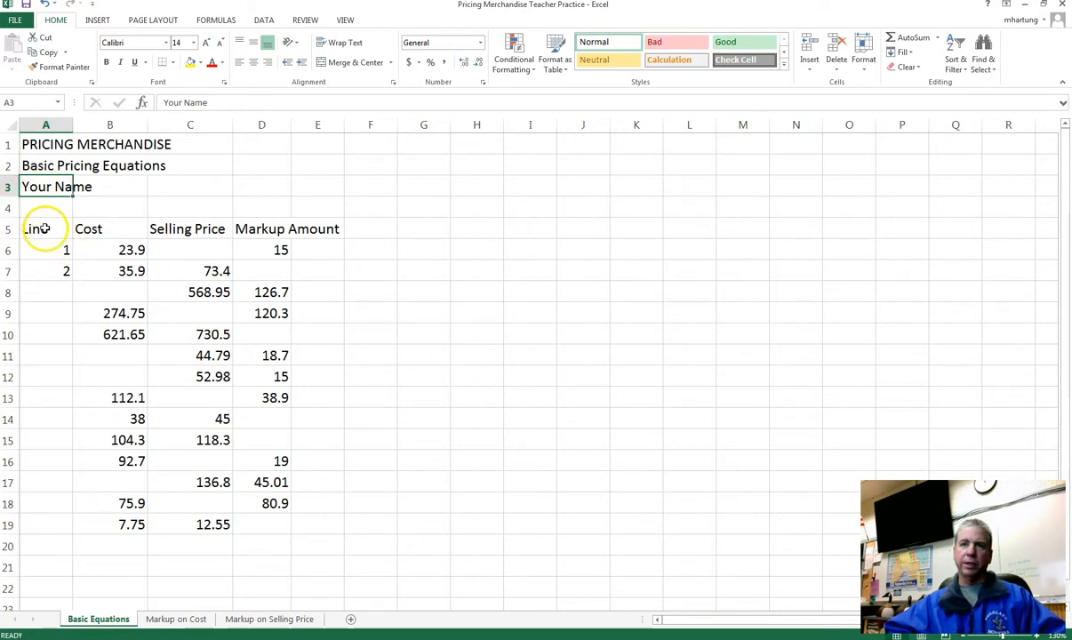
{"action": "left_click", "coordinate": [44, 229]}
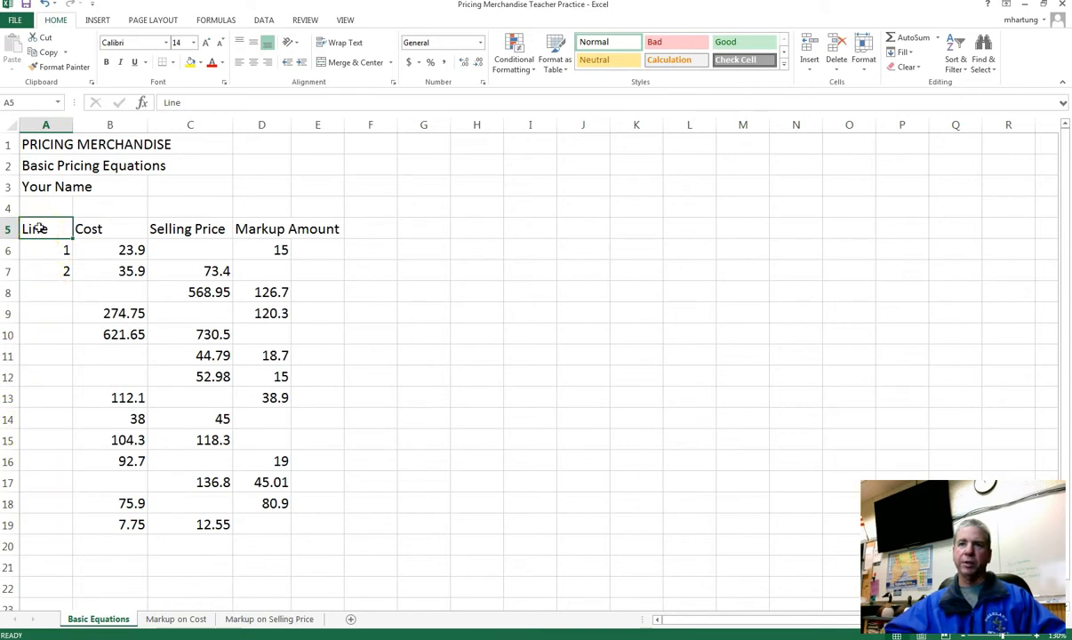
{"action": "left_click_drag", "start_coordinate": [55, 228], "coordinate": [311, 222]}
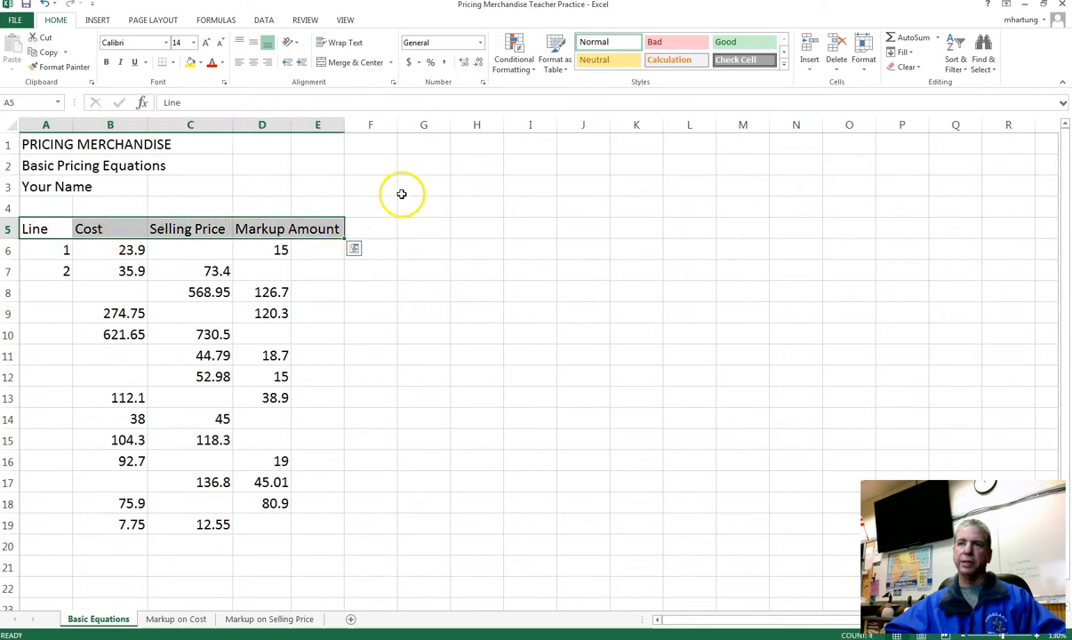
{"action": "left_click", "coordinate": [252, 62]}
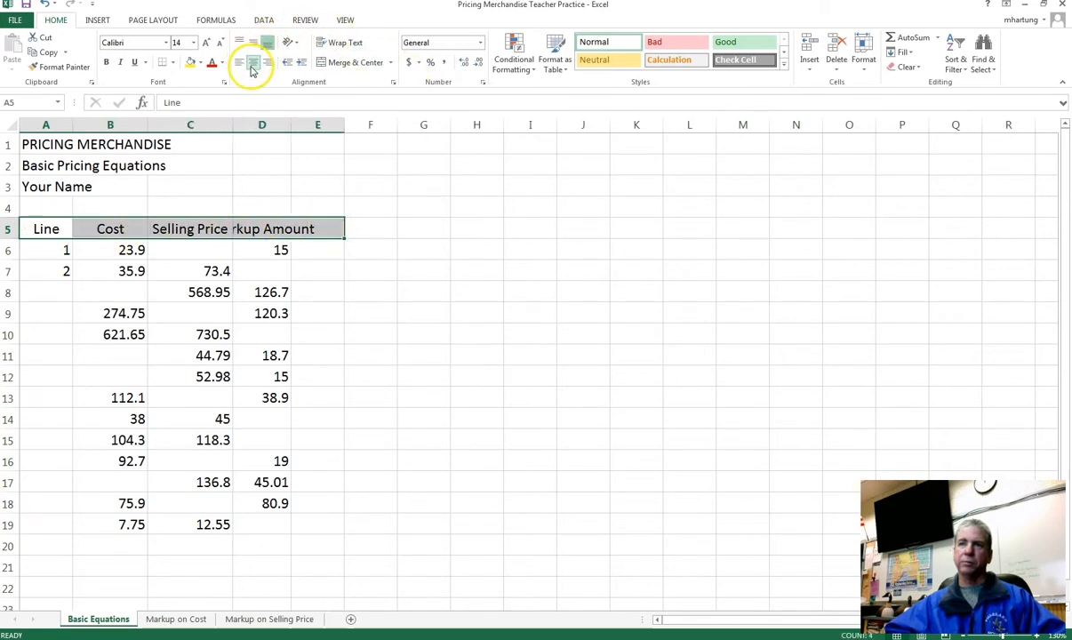
- Apply a bottom border to the column headings in A5:D5
{"action": "left_click", "coordinate": [40, 249]}
{"action": "left_click", "coordinate": [40, 229]}
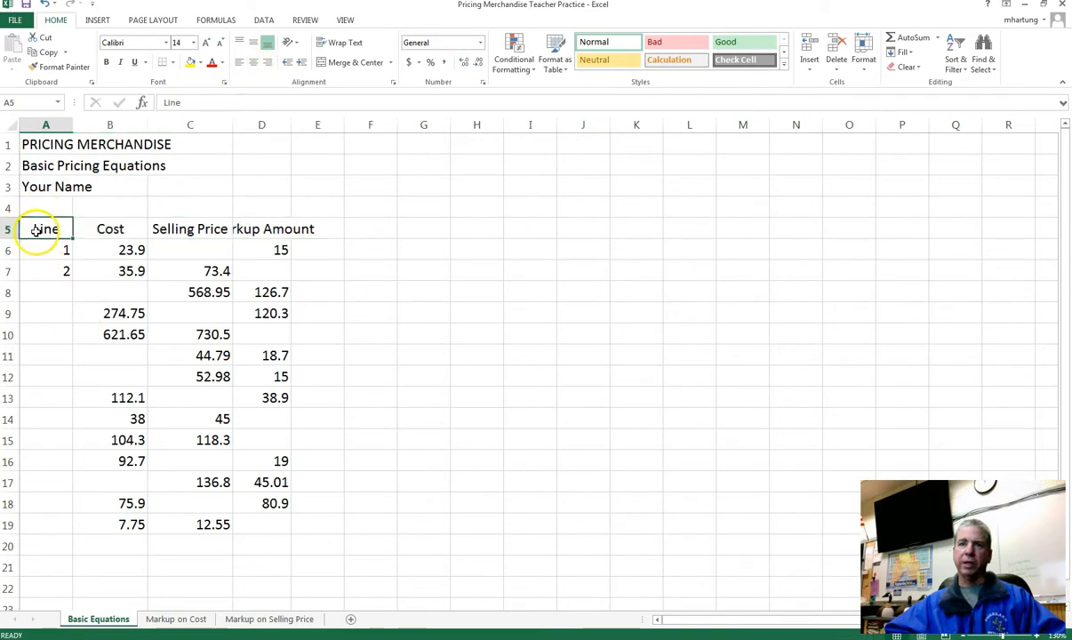
{"action": "left_click_drag", "start_coordinate": [43, 224], "coordinate": [262, 228]}
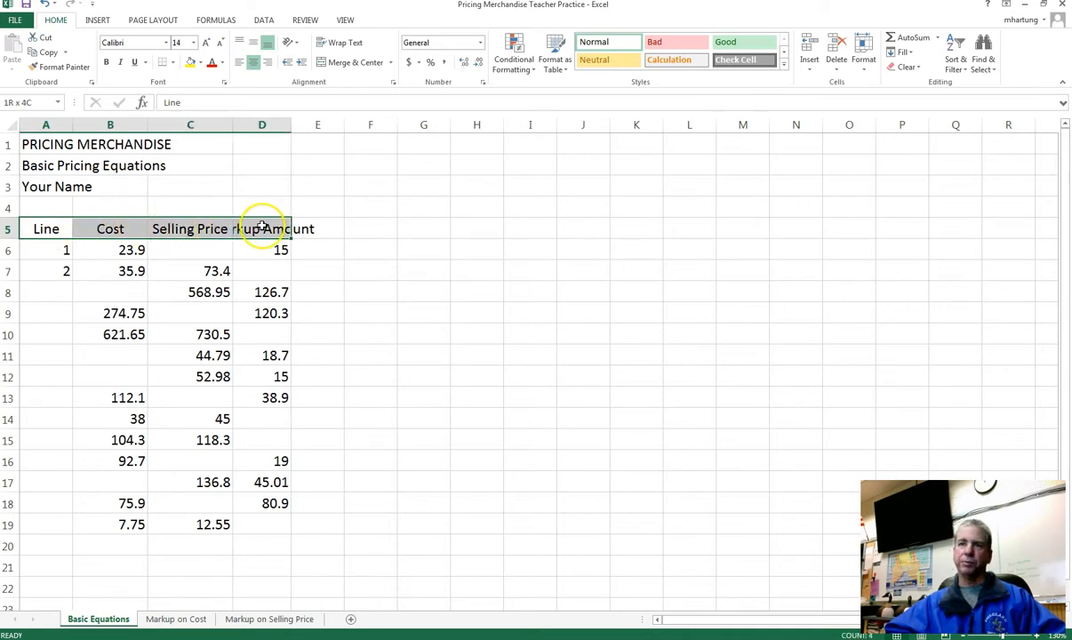
{"action": "left_click", "coordinate": [172, 63]}
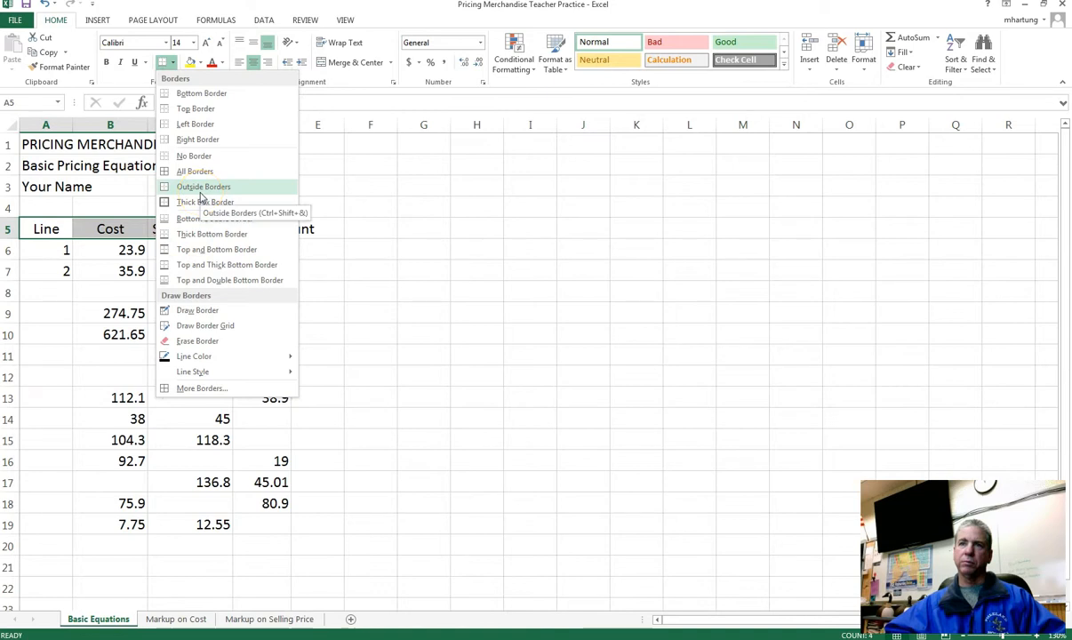
{"action": "left_click", "coordinate": [185, 92]}
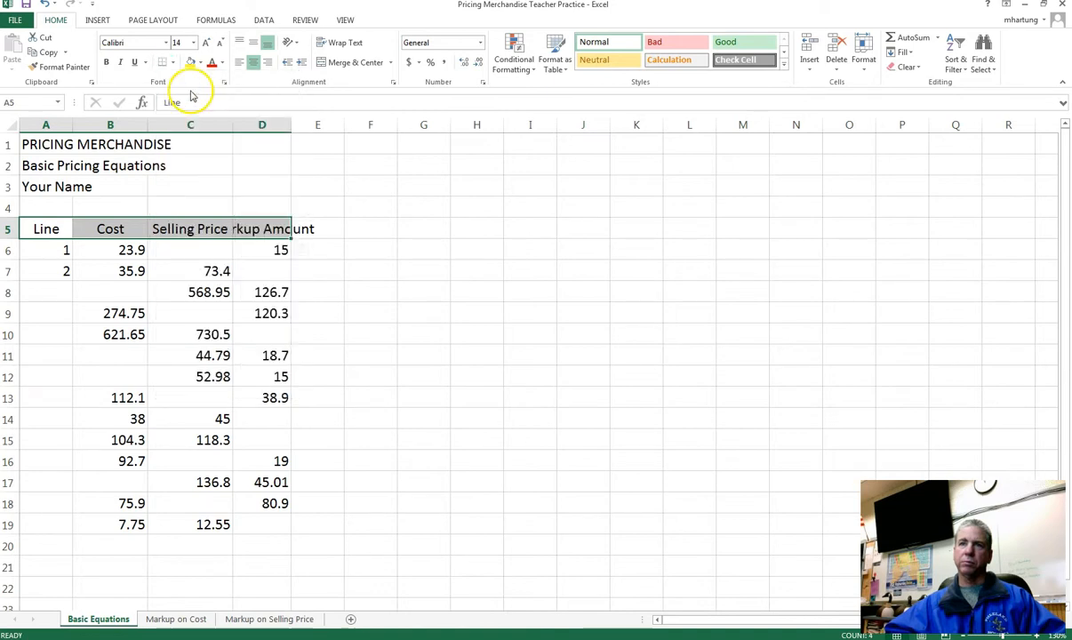
- Center the contents of the Line column in cells A6:A19
{"action": "left_click", "coordinate": [67, 250]}
{"action": "left_click_drag", "start_coordinate": [42, 249], "coordinate": [34, 529]}
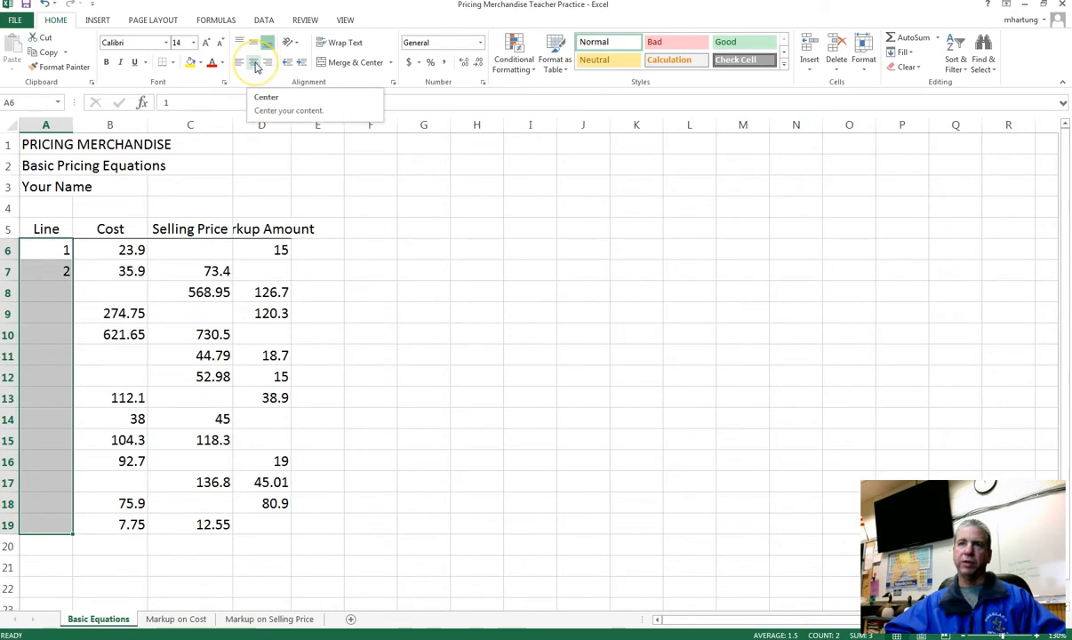
{"action": "left_click", "coordinate": [254, 64]}
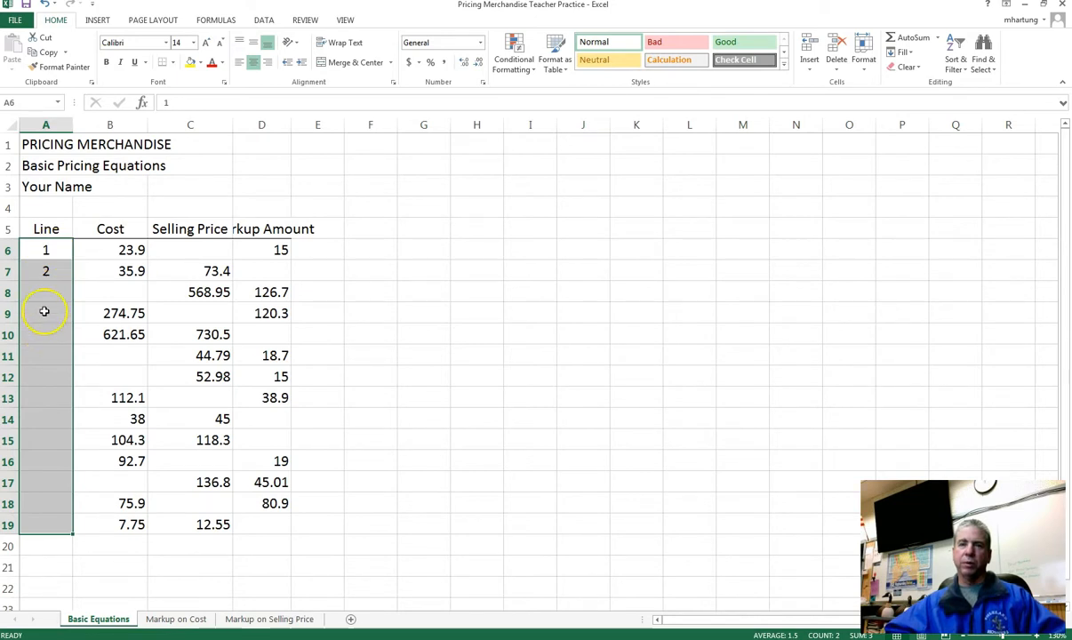
- Fill the Line number series down from 1 and 2 through A19 so it runs from 1 to 14
{"action": "left_click", "coordinate": [48, 250]}
{"action": "left_click_drag", "start_coordinate": [48, 255], "coordinate": [48, 267]}
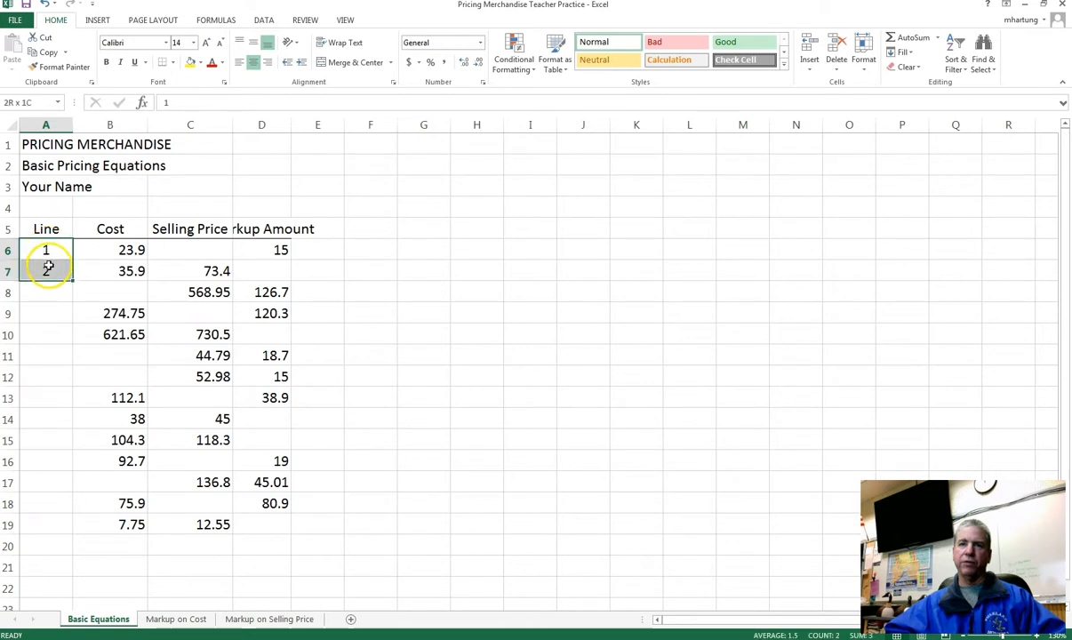
{"action": "left_click", "coordinate": [51, 250]}
{"action": "left_click", "coordinate": [52, 292]}
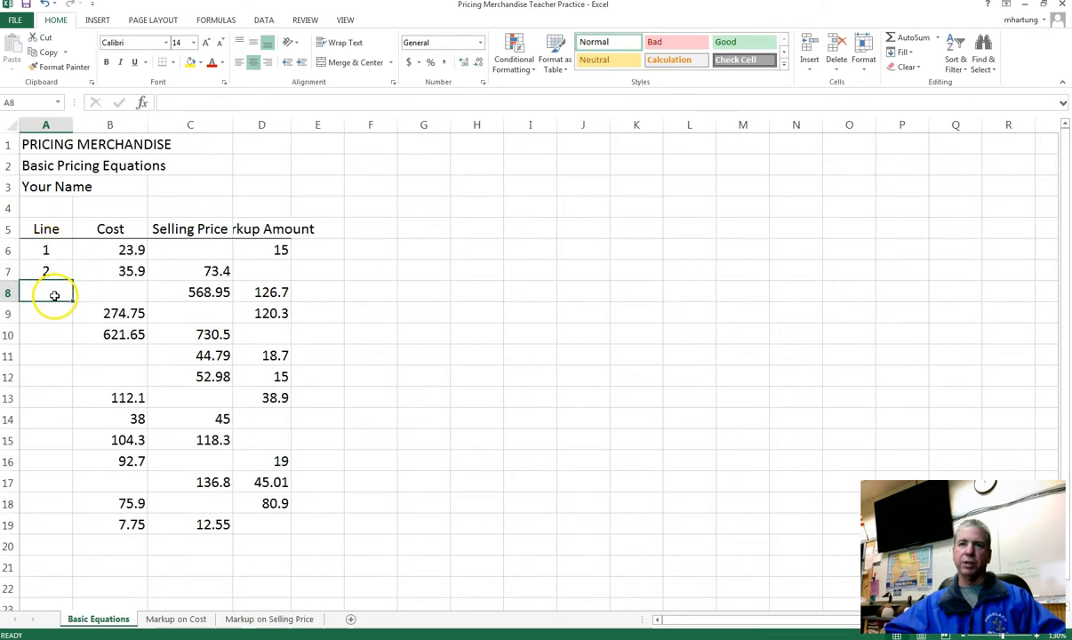
{"action": "left_click", "coordinate": [51, 250]}
{"action": "left_click_drag", "start_coordinate": [52, 250], "coordinate": [65, 529]}
{"action": "left_click", "coordinate": [51, 256]}
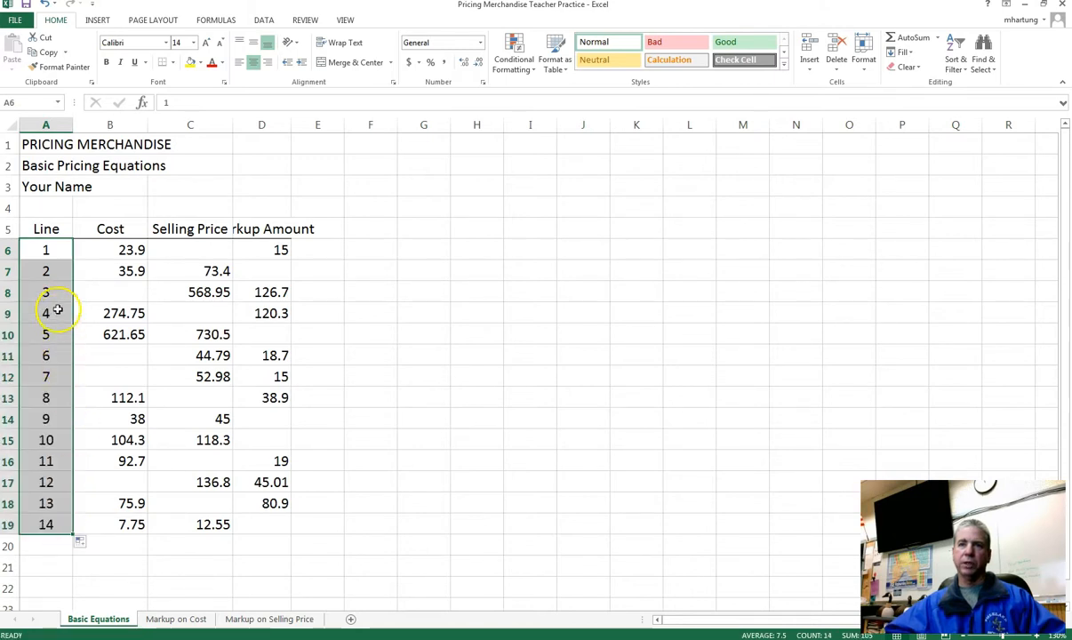
- Set the font size of the Line column, heading and numbers in A5:A19, to 10
{"action": "left_click_drag", "start_coordinate": [47, 229], "coordinate": [31, 528]}
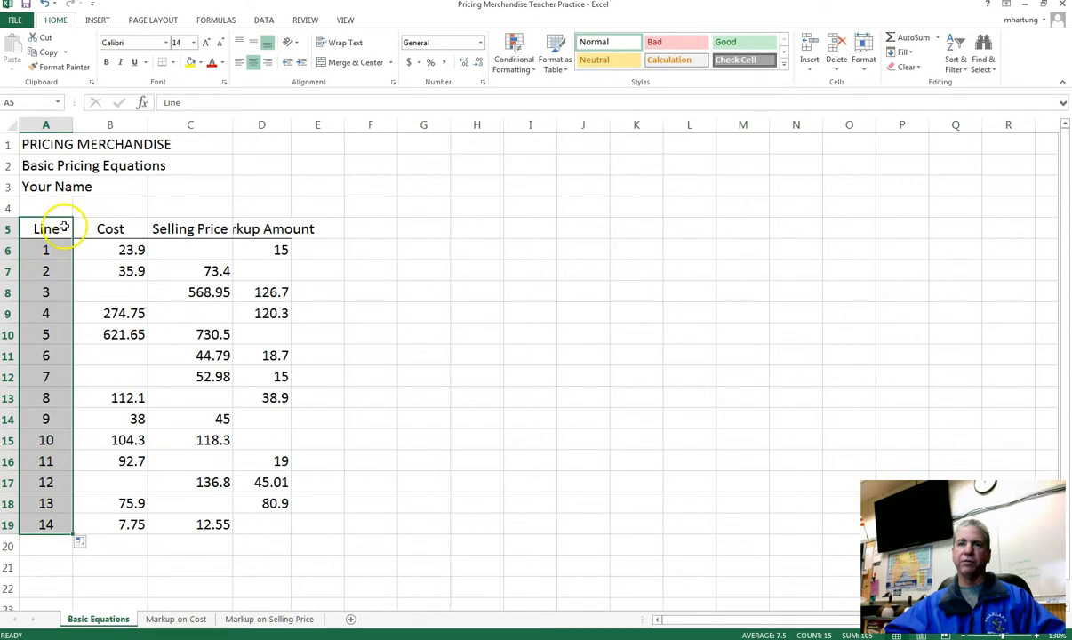
{"action": "left_click", "coordinate": [193, 42]}
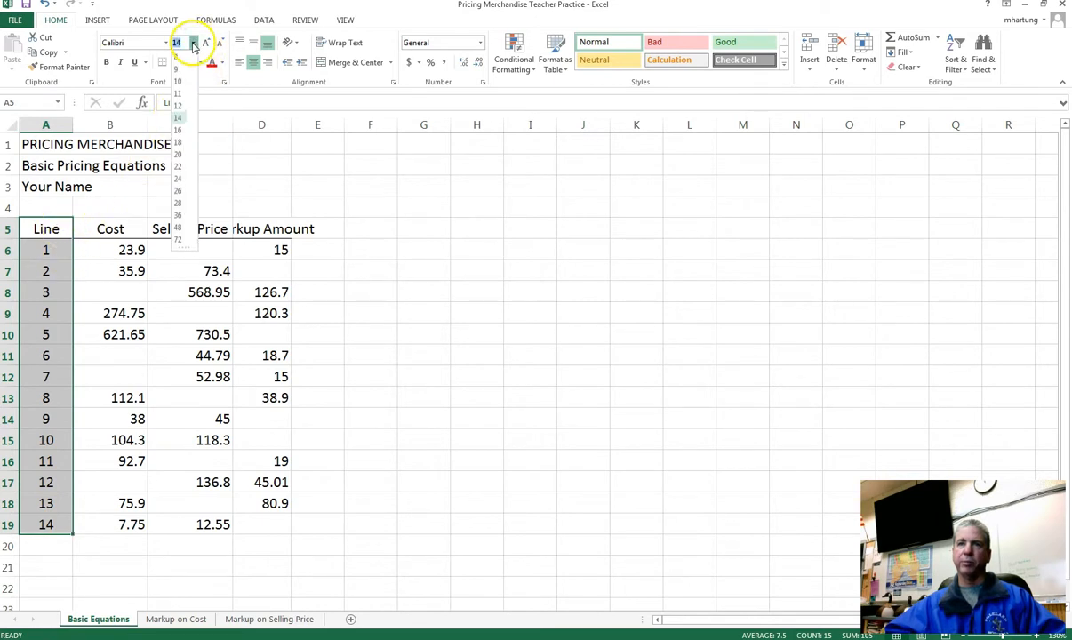
{"action": "left_click", "coordinate": [181, 82]}
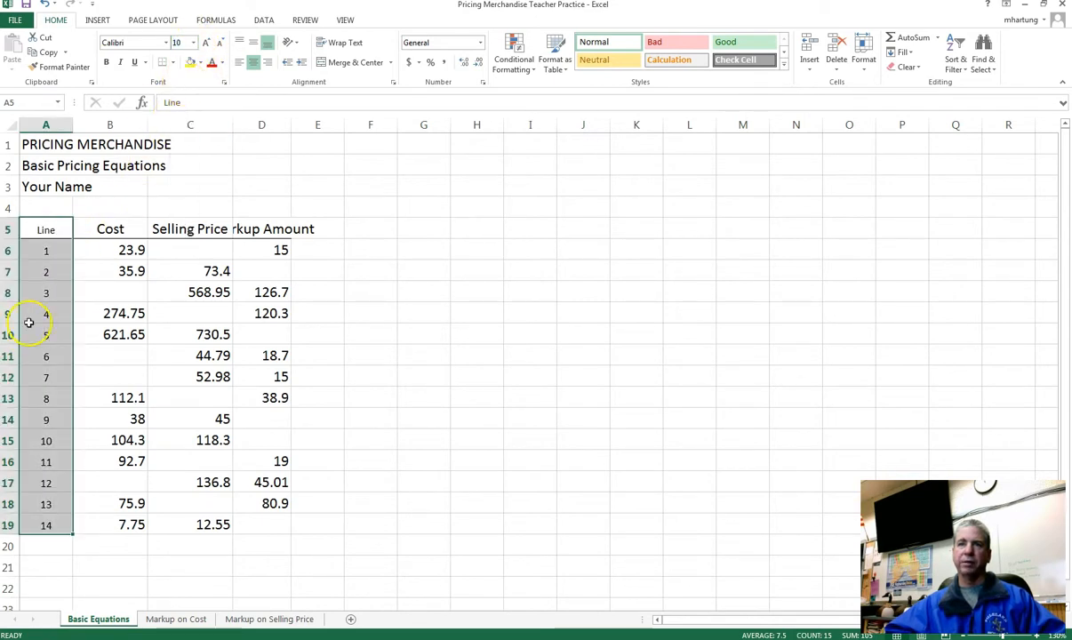
{"action": "left_click", "coordinate": [48, 273]}
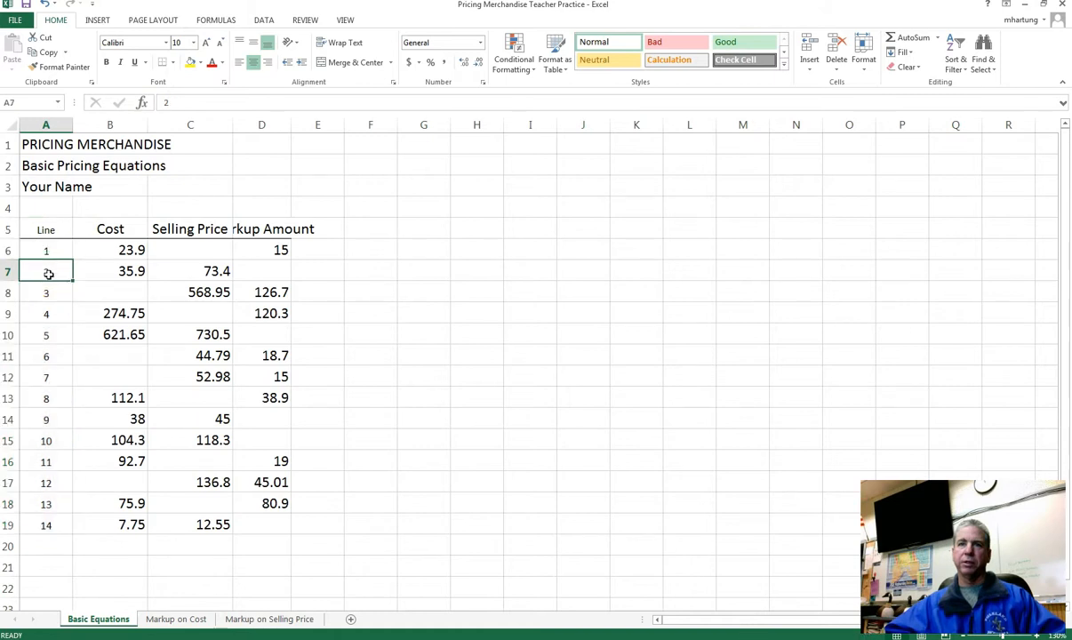
{"action": "left_click", "coordinate": [52, 229]}
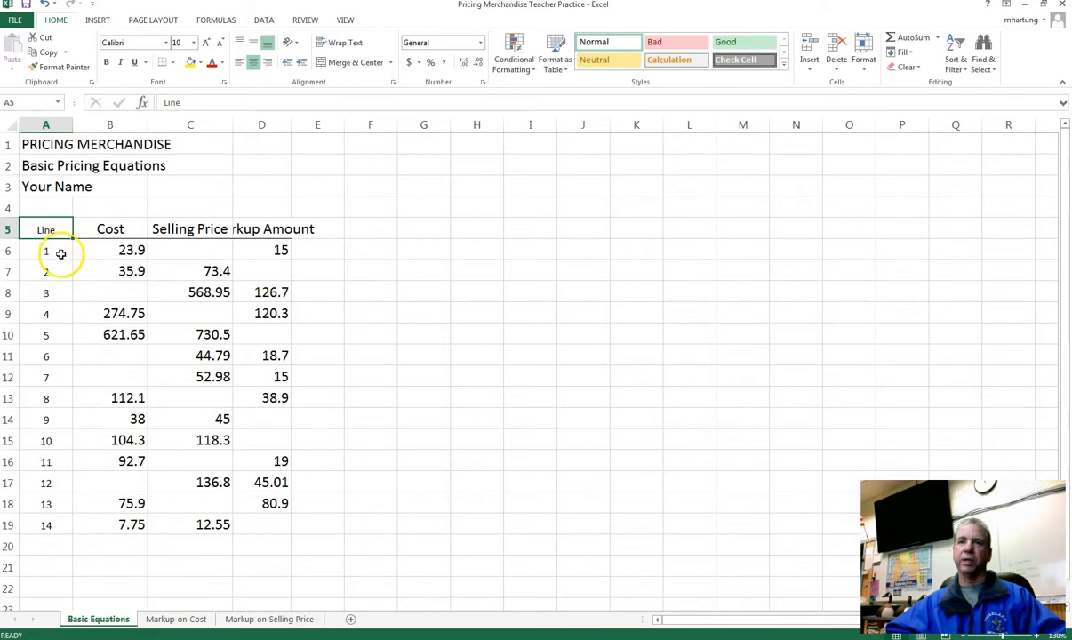
- Examine how the Cost, Selling Price and Markup Amount headings in row 5 fit within their columns
{"action": "left_click", "coordinate": [113, 246]}
{"action": "left_click", "coordinate": [122, 231]}
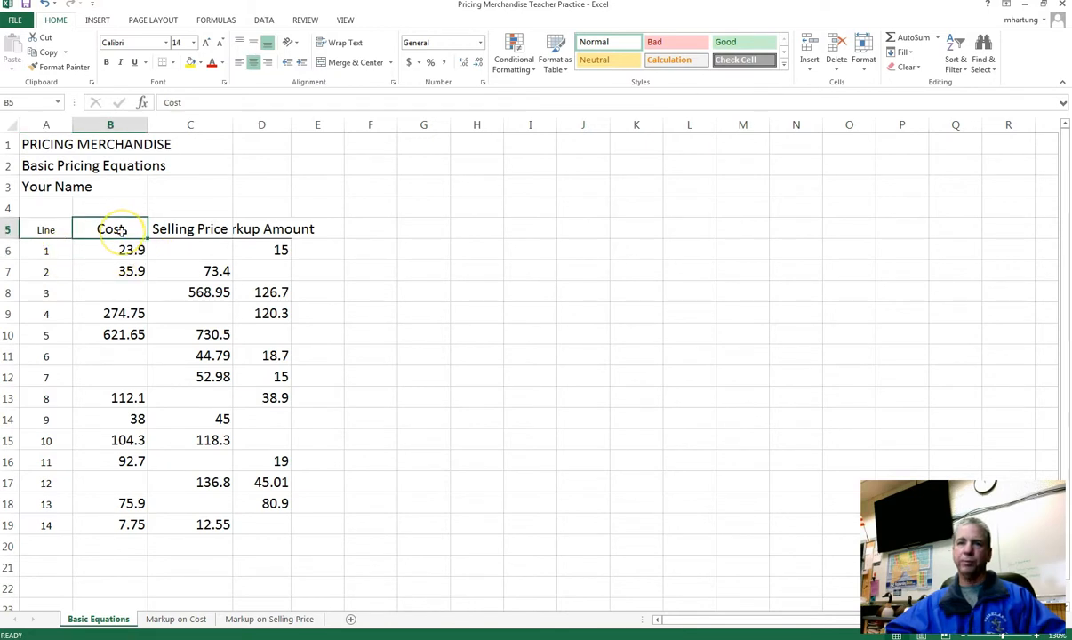
{"action": "left_click", "coordinate": [113, 237]}
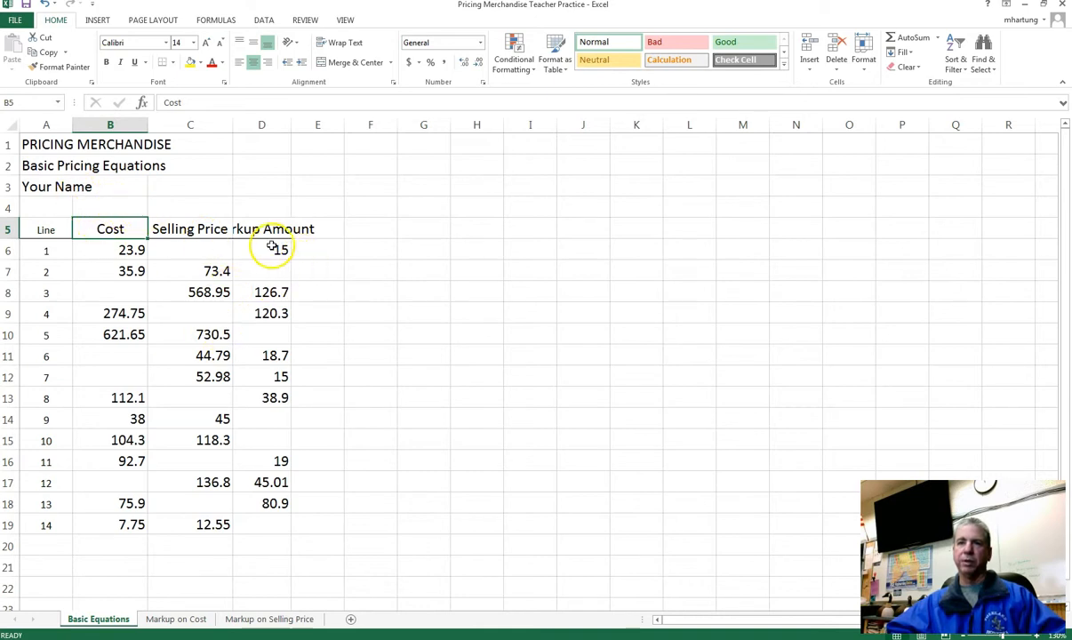
{"action": "left_click", "coordinate": [197, 230]}
{"action": "left_click", "coordinate": [267, 230]}
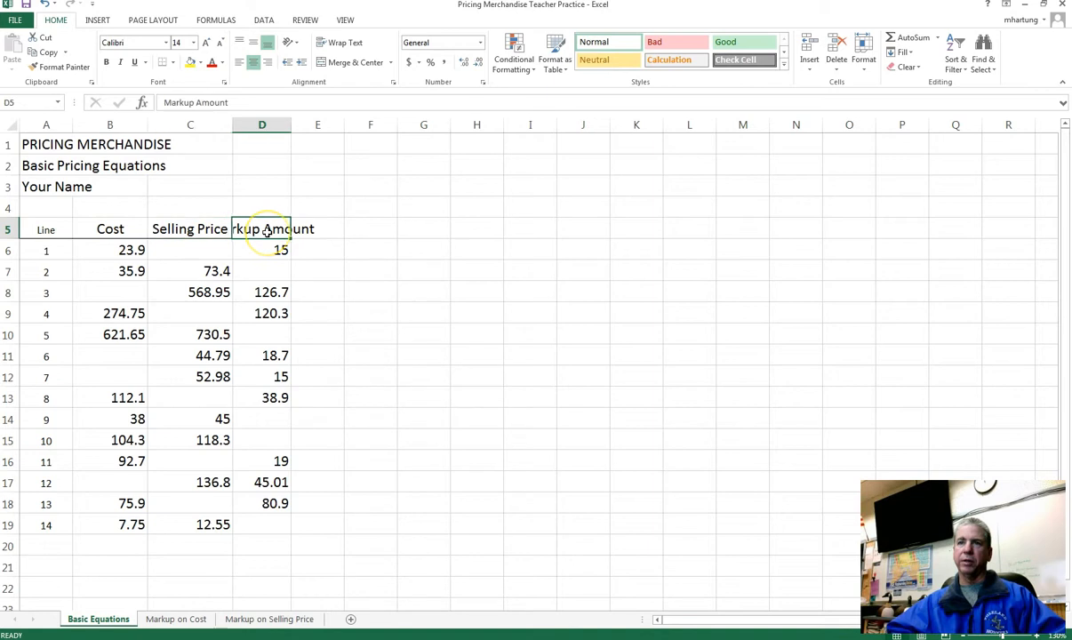
{"action": "left_click", "coordinate": [313, 233]}
{"action": "left_click", "coordinate": [255, 232]}
{"action": "left_click", "coordinate": [197, 224]}
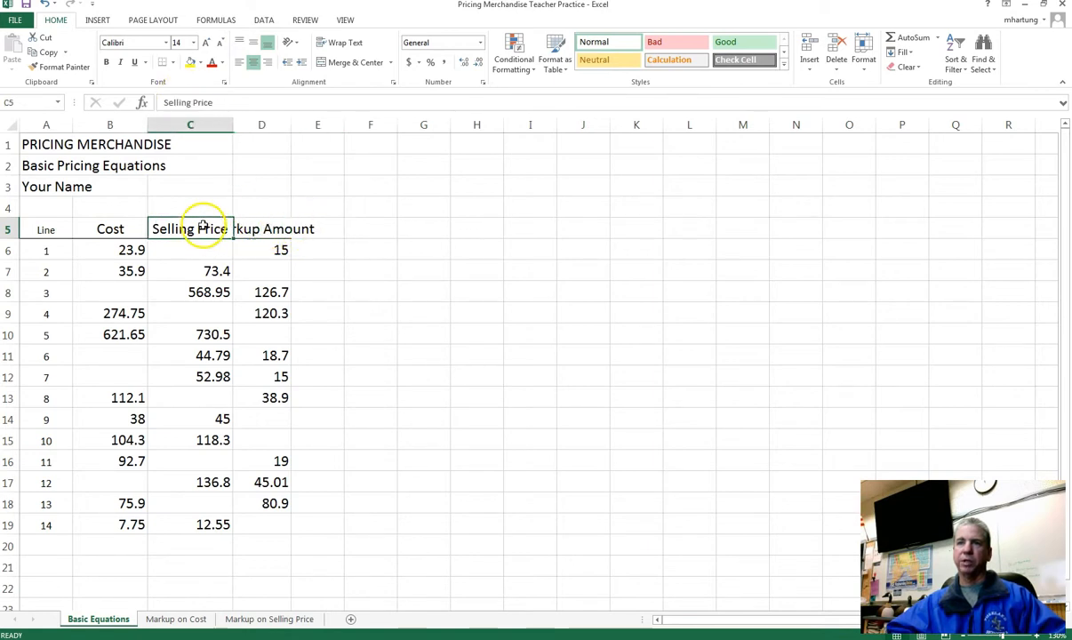
- Set the column width of the Cost, Selling Price and Markup Amount columns (B to D) to 20
{"action": "left_click_drag", "start_coordinate": [82, 228], "coordinate": [272, 236]}
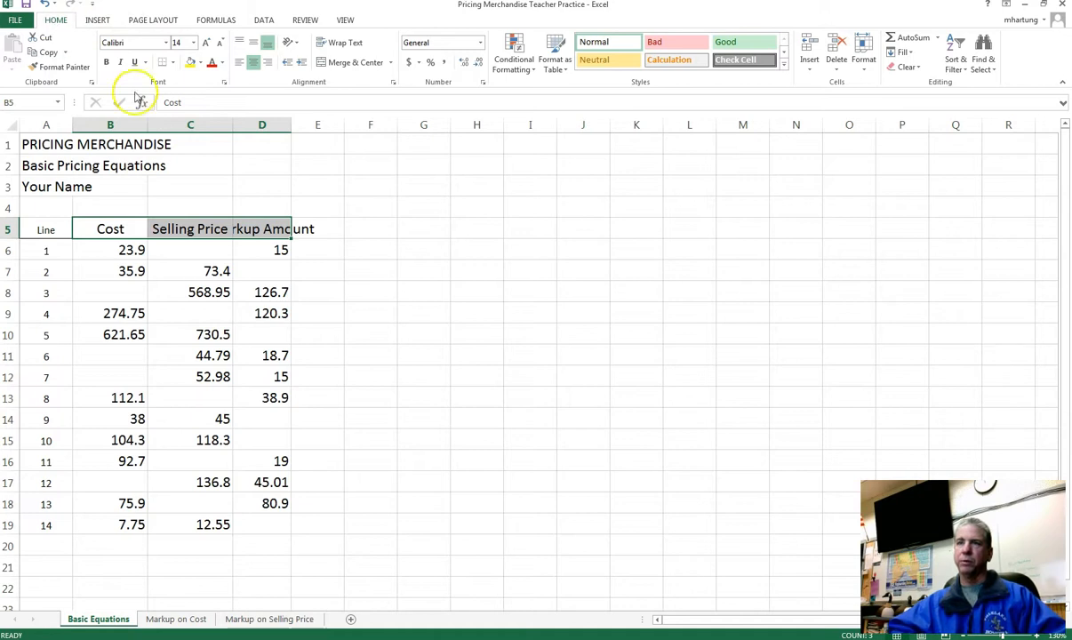
{"action": "left_click", "coordinate": [863, 68]}
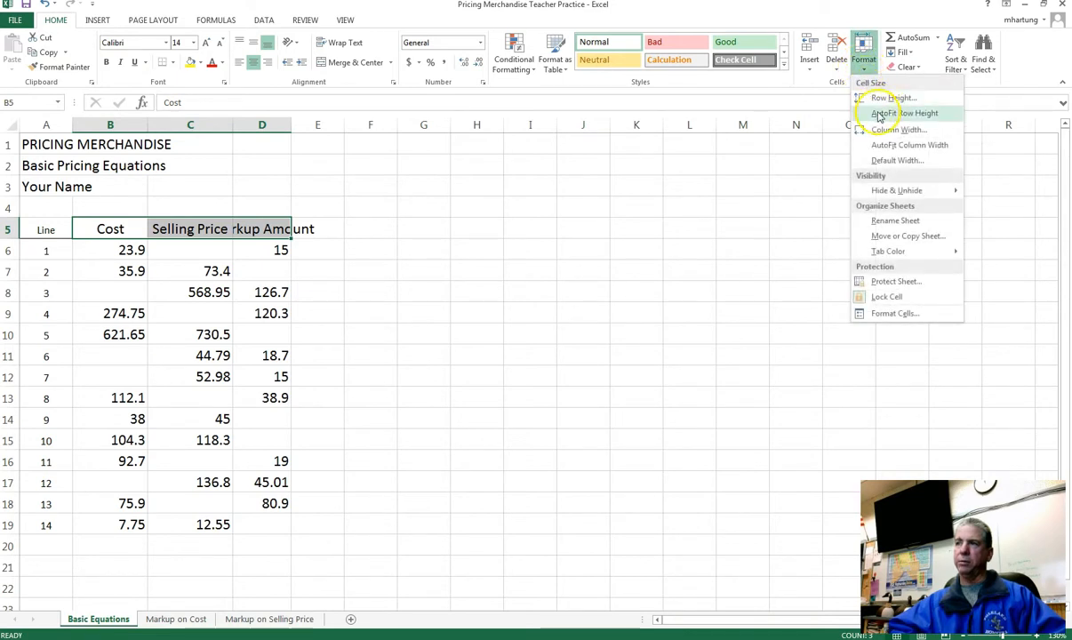
{"action": "left_click", "coordinate": [895, 132]}
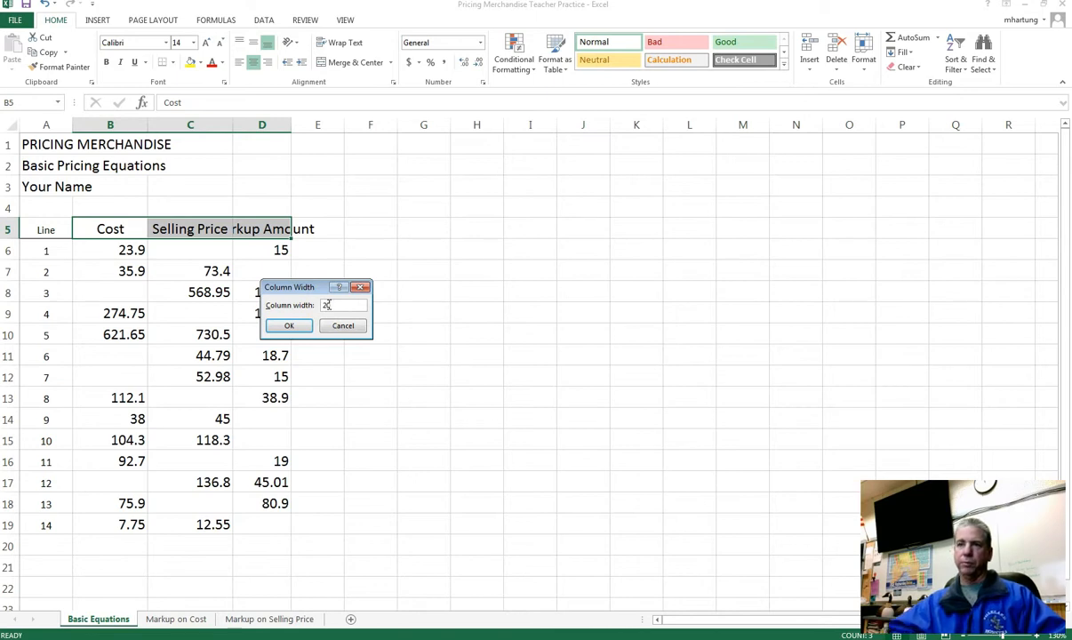
{"action": "left_click", "coordinate": [291, 326]}
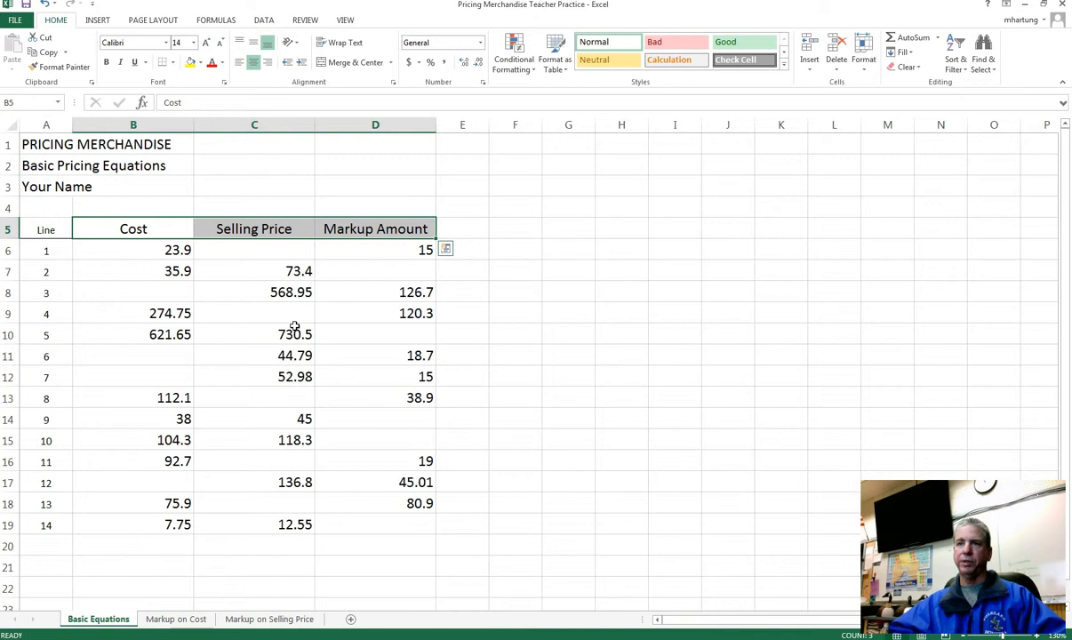
{"action": "scroll", "coordinate": [78, 244], "scroll_direction": "up", "scroll_amount": 1, "text": "ctrl"}
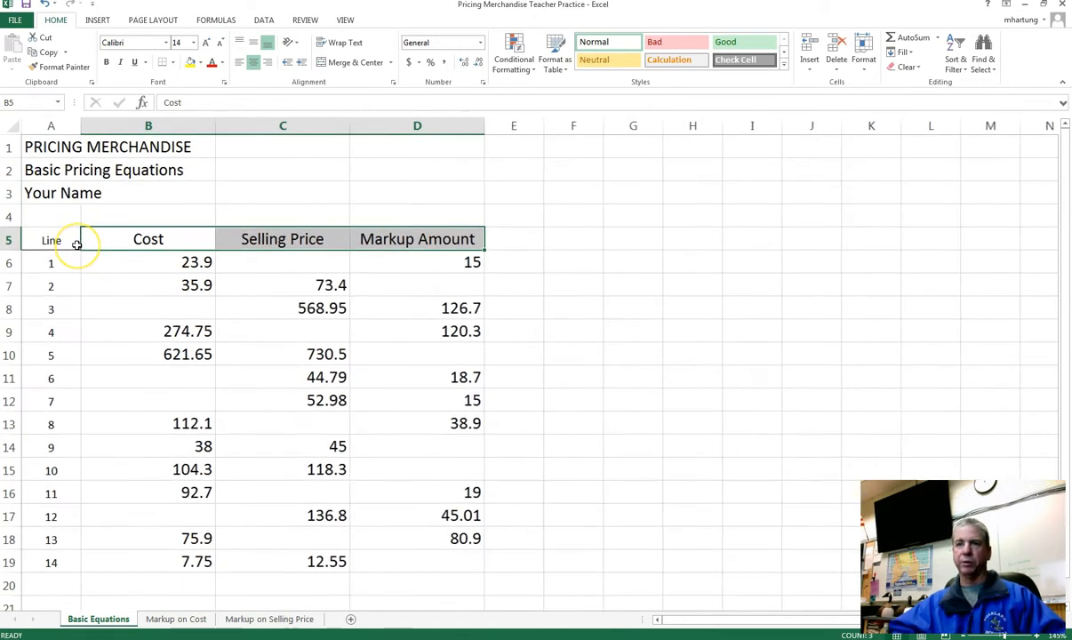
{"action": "left_click", "coordinate": [149, 308]}
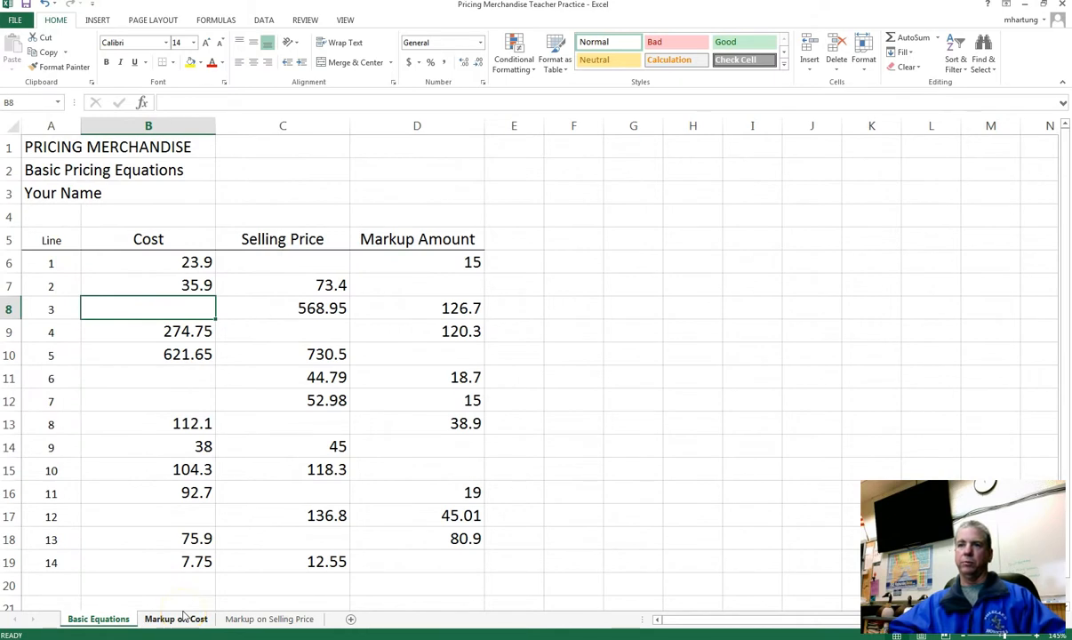
- Make the column headings in A5:D5 bold
{"action": "left_click_drag", "start_coordinate": [50, 239], "coordinate": [395, 247]}
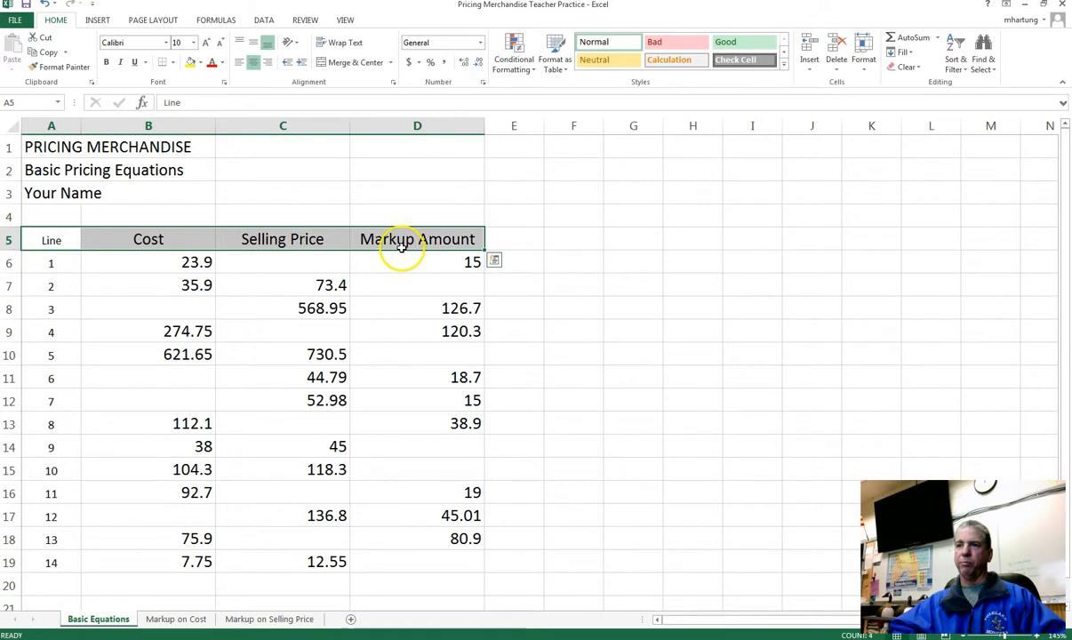
{"action": "left_click", "coordinate": [104, 65]}
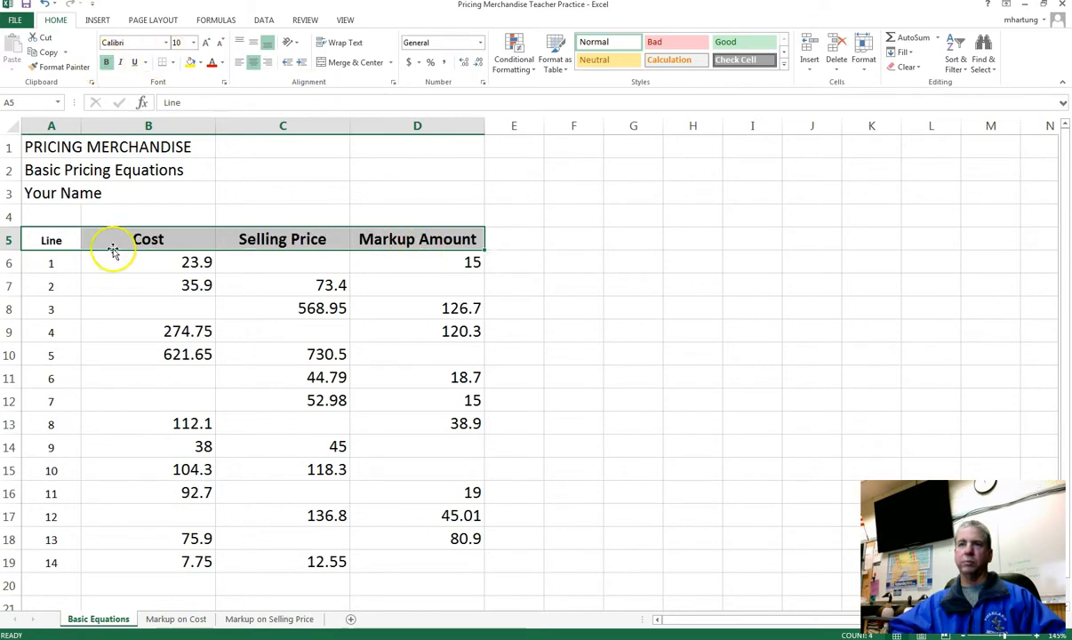
{"action": "left_click", "coordinate": [133, 400]}
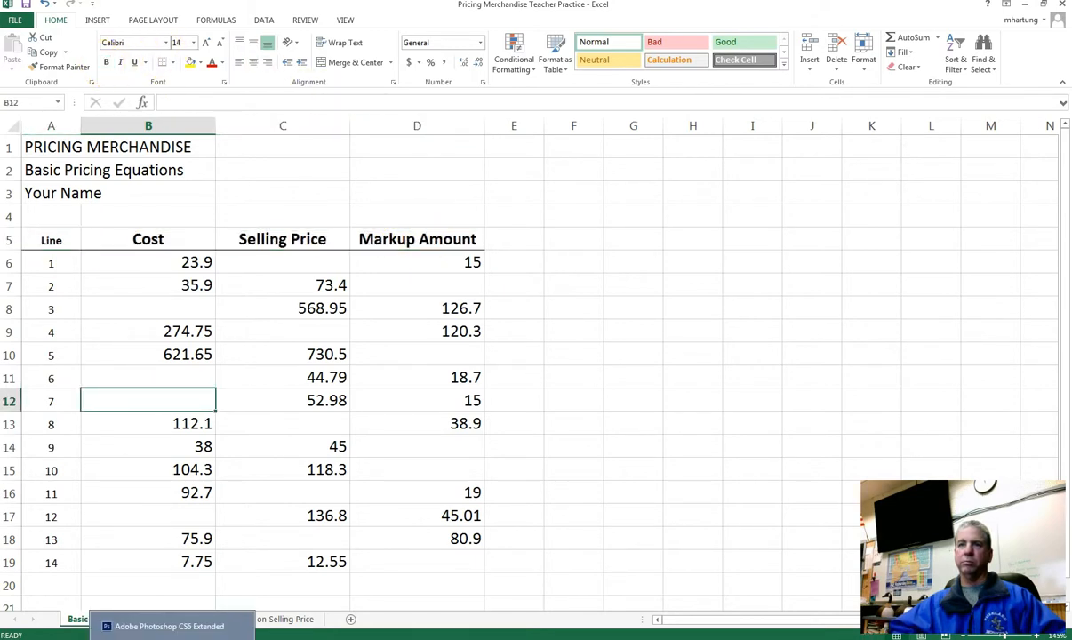
{"action": "scroll", "coordinate": [143, 423], "scroll_direction": "down", "scroll_amount": 1}
{"action": "scroll", "coordinate": [145, 424], "scroll_direction": "up", "scroll_amount": 1}
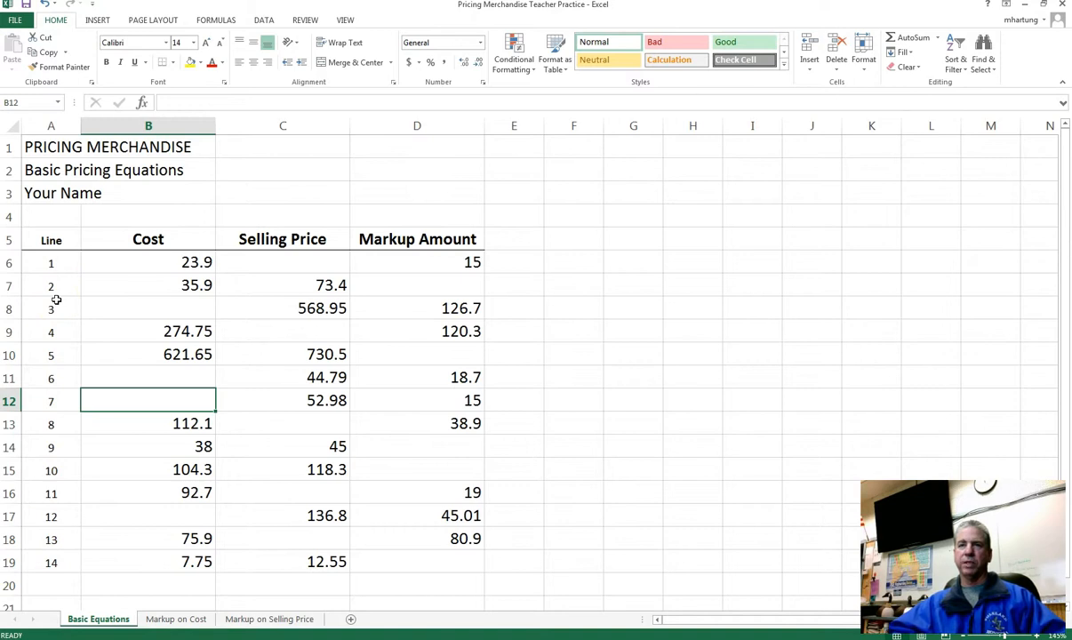
- Apply the Accounting number format with dollar signs to the Cost values in B6:B19
{"action": "left_click", "coordinate": [139, 263]}
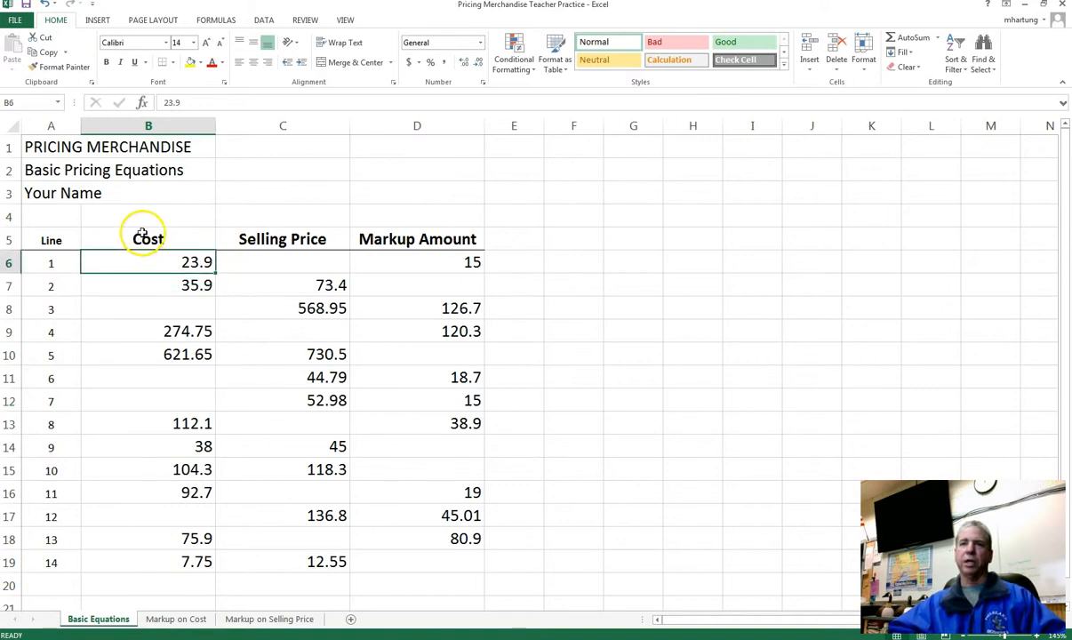
{"action": "left_click", "coordinate": [145, 238]}
{"action": "left_click", "coordinate": [146, 260]}
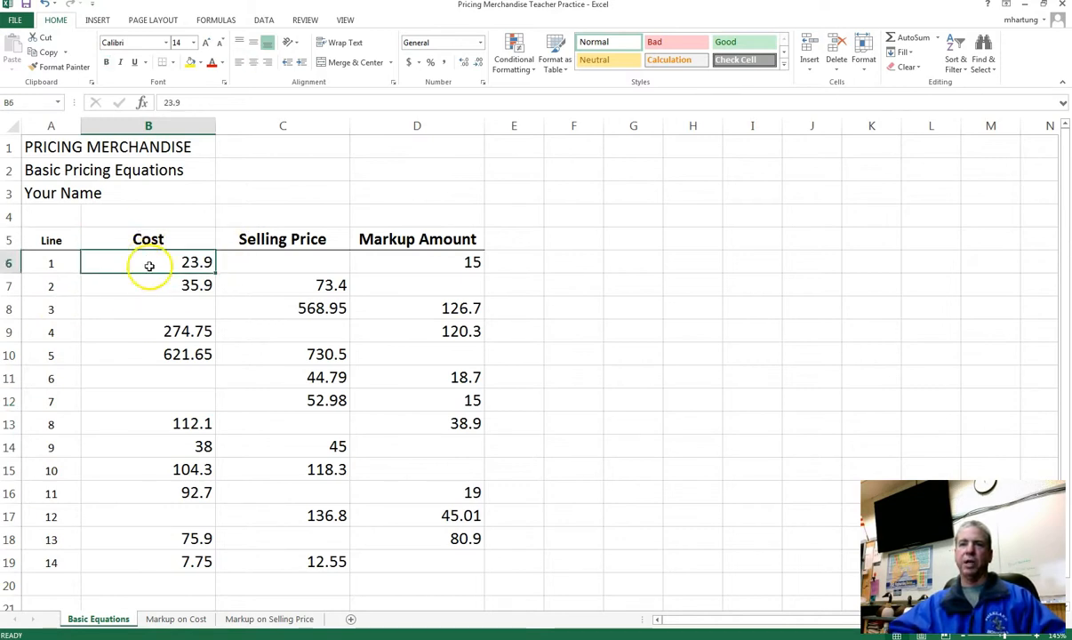
{"action": "left_click", "coordinate": [182, 426]}
{"action": "left_click_drag", "start_coordinate": [158, 254], "coordinate": [170, 562]}
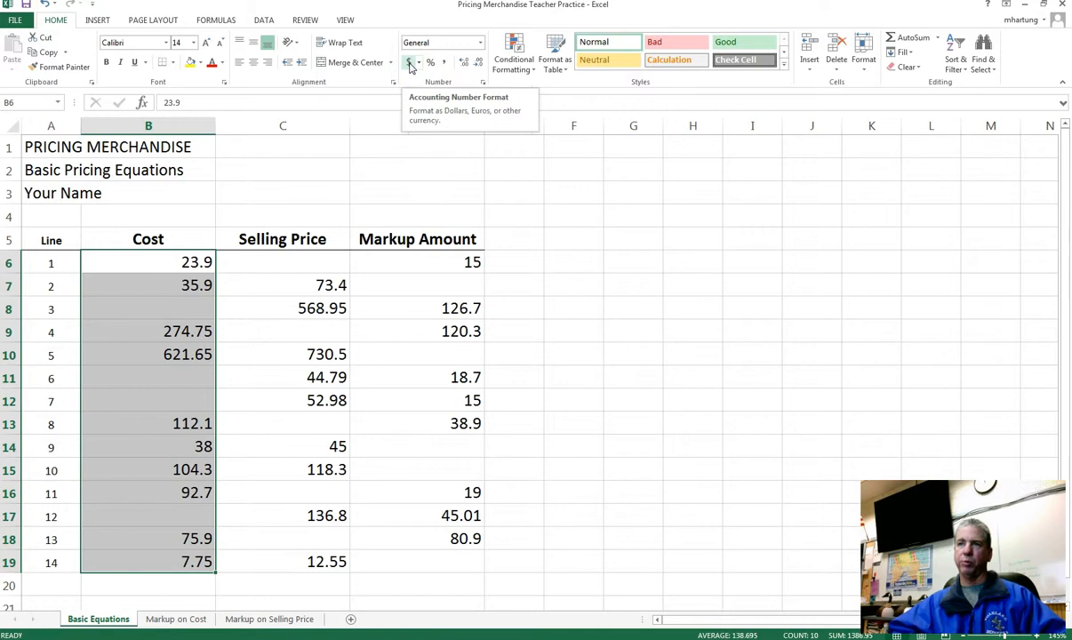
{"action": "left_click", "coordinate": [409, 62]}
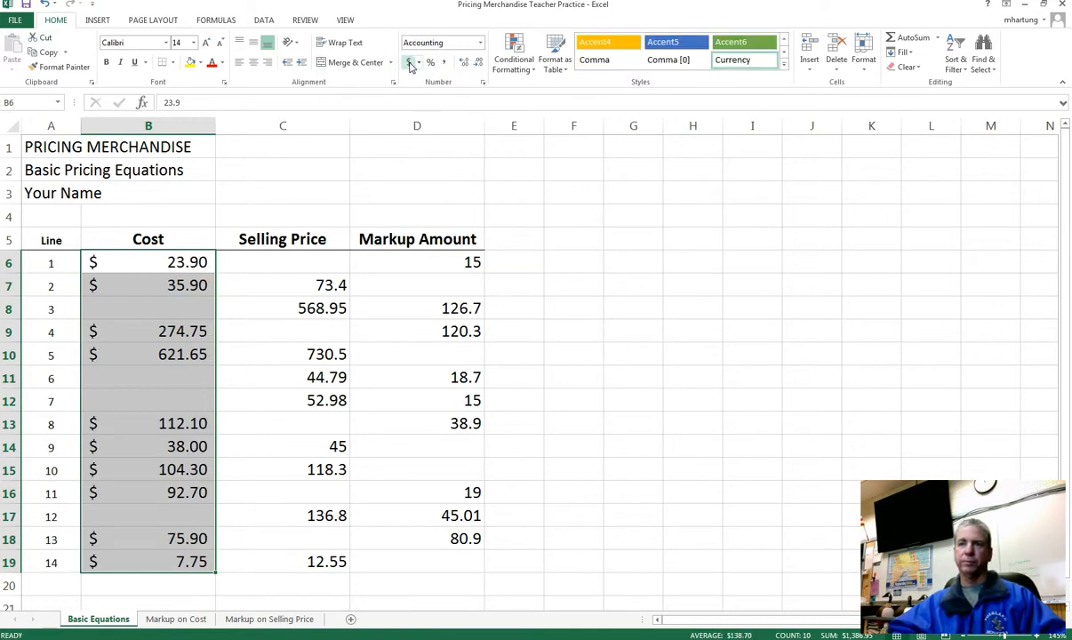
- Apply the Accounting number format to the Selling Price and Markup Amount cells in C6:D19
{"action": "left_click_drag", "start_coordinate": [310, 261], "coordinate": [316, 562]}
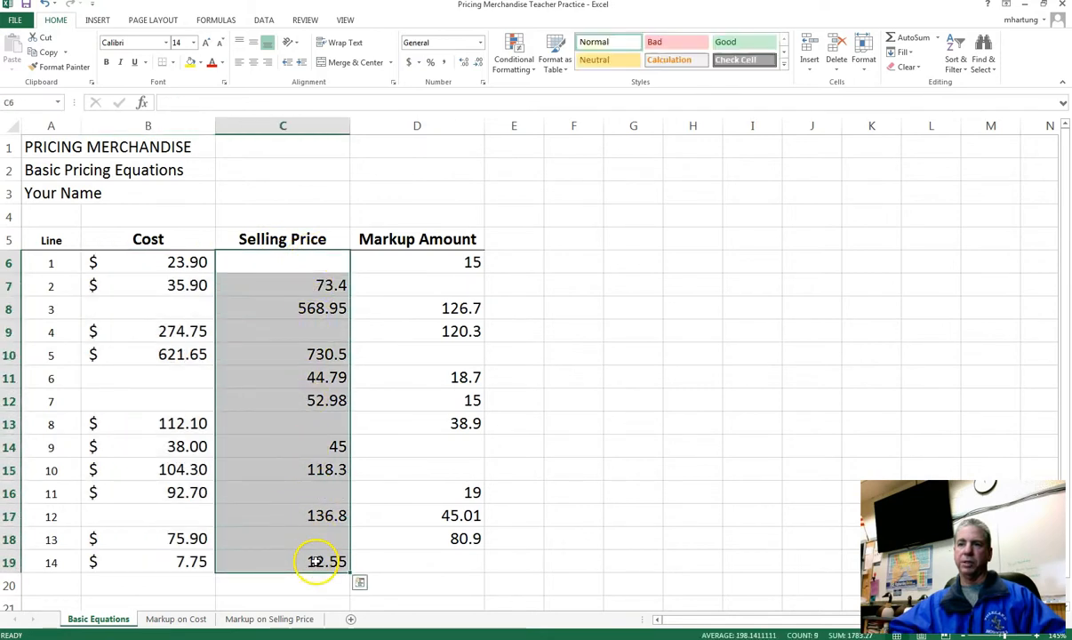
{"action": "left_click", "coordinate": [409, 63]}
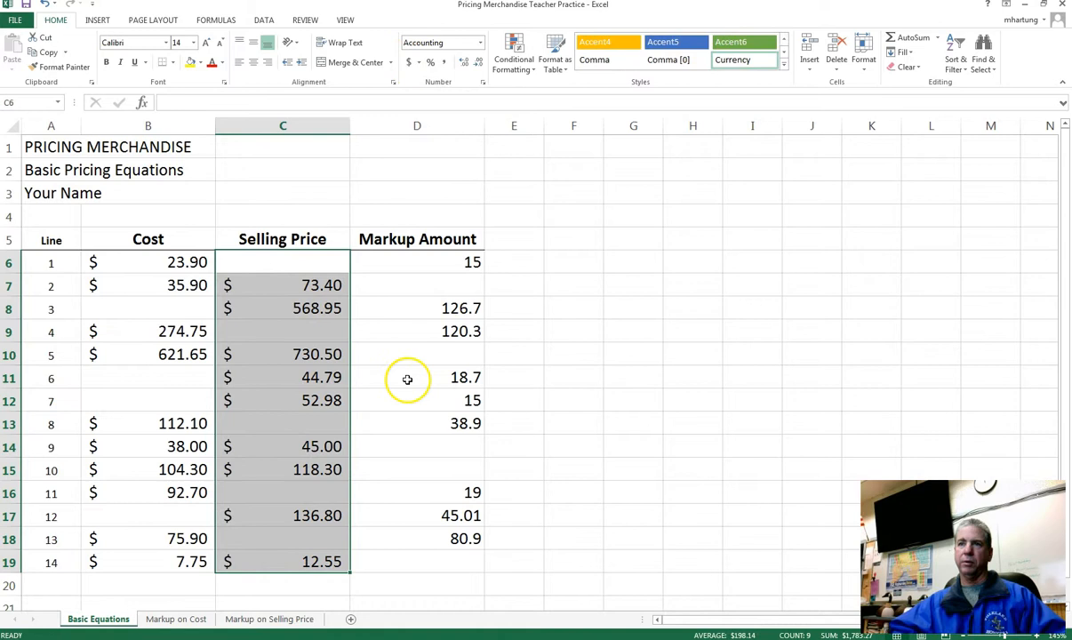
{"action": "left_click", "coordinate": [415, 262]}
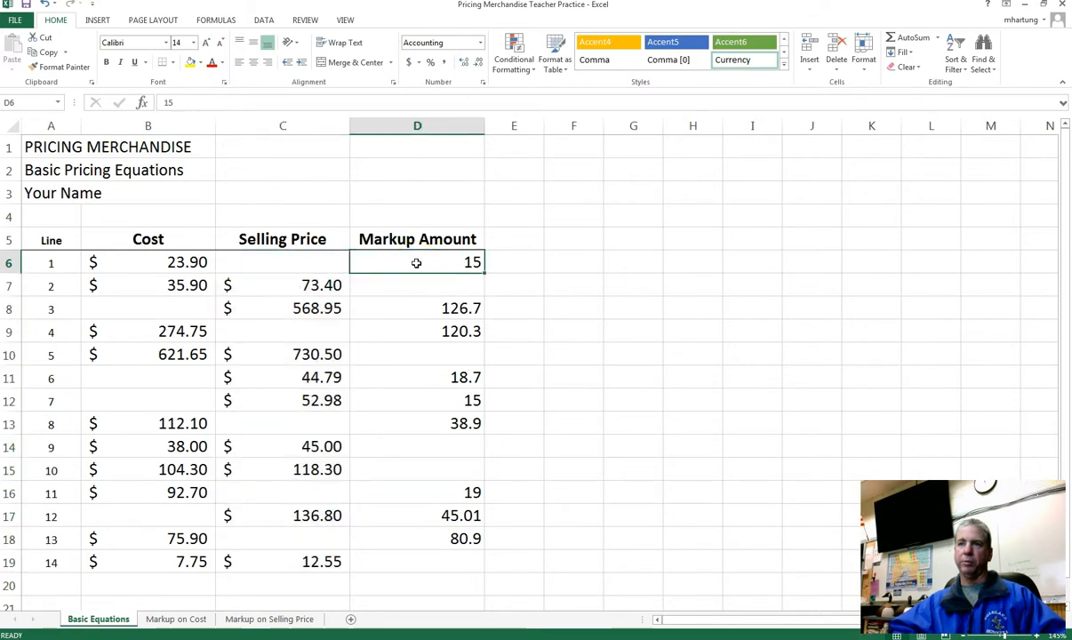
{"action": "left_click_drag", "start_coordinate": [416, 262], "coordinate": [426, 569]}
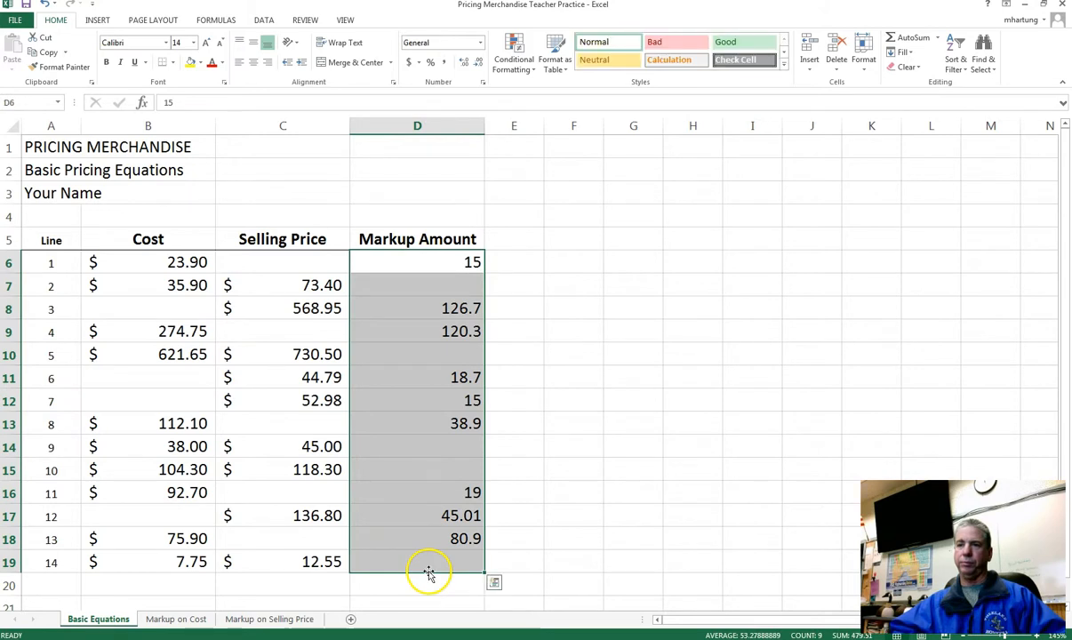
{"action": "left_click", "coordinate": [409, 64]}
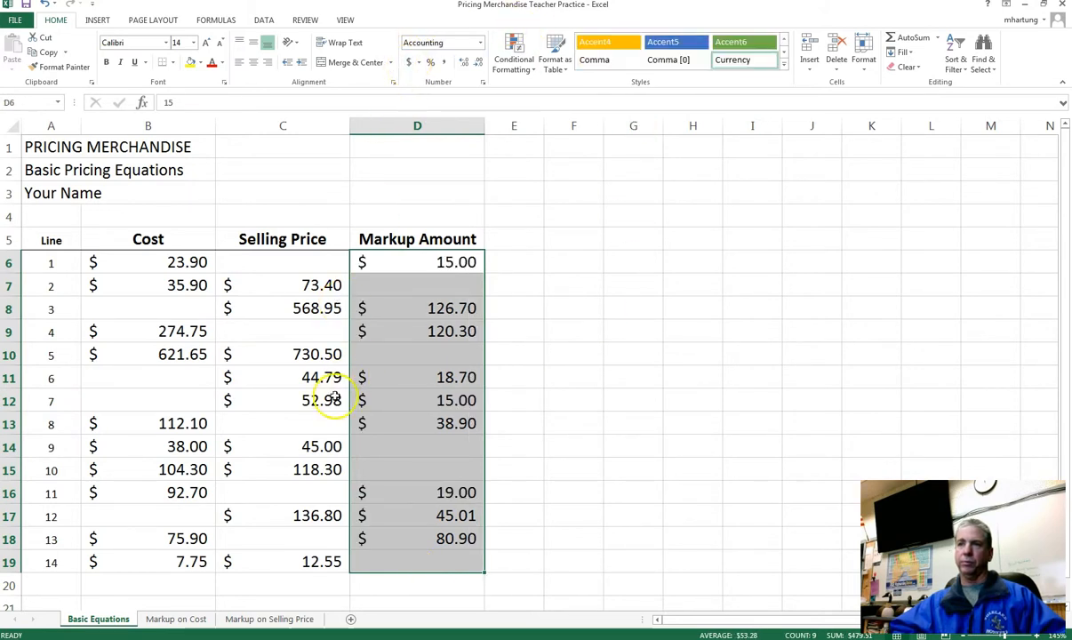
{"action": "left_click", "coordinate": [296, 417]}
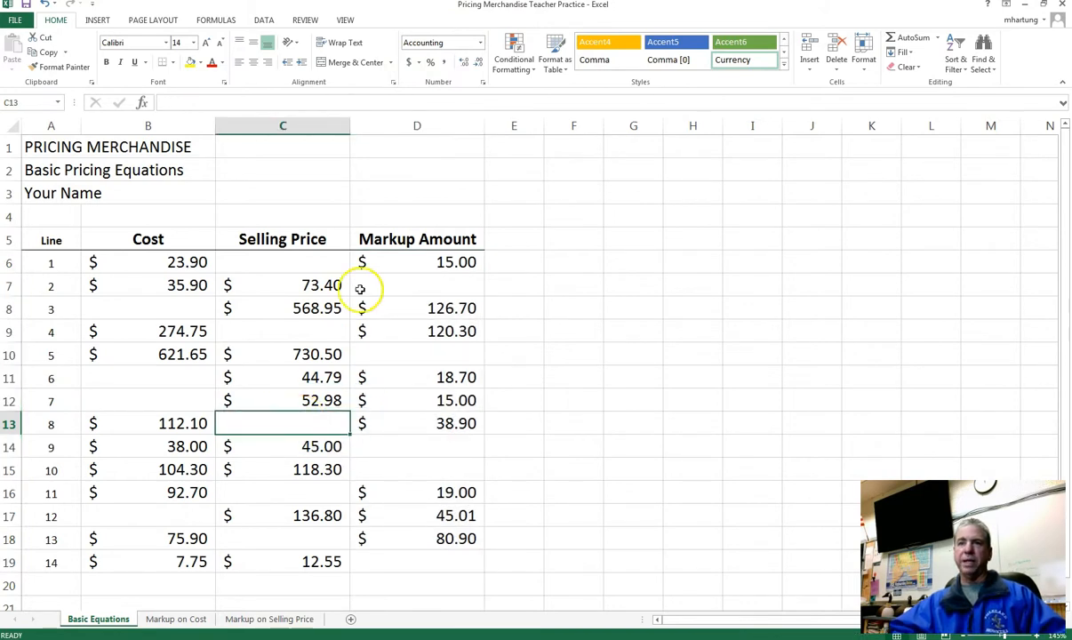
{"action": "left_click", "coordinate": [298, 263]}
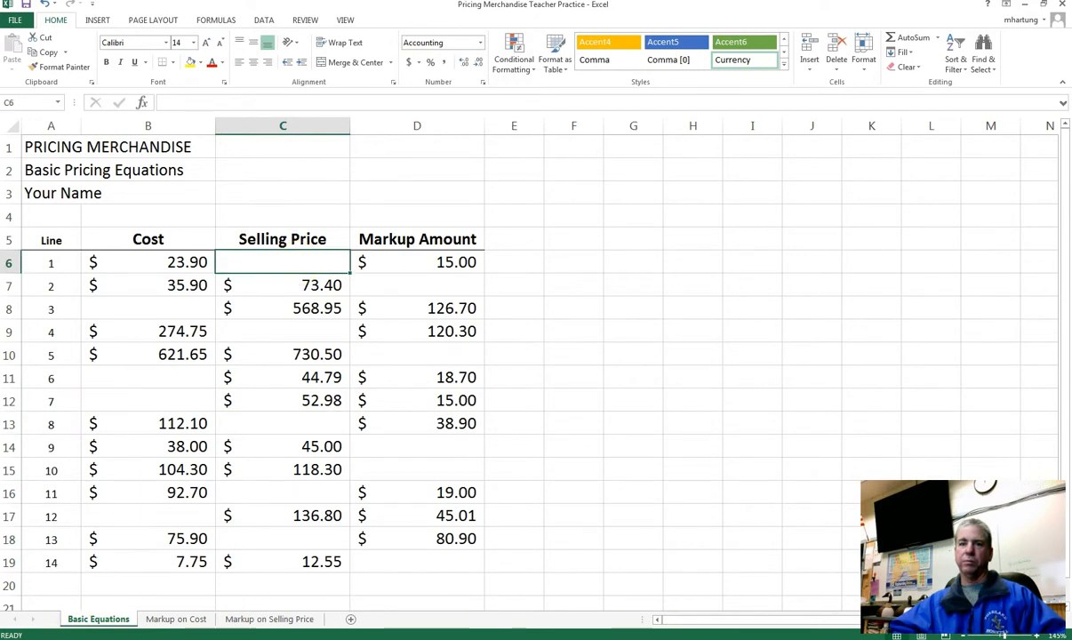
{"action": "left_click", "coordinate": [12, 633]}
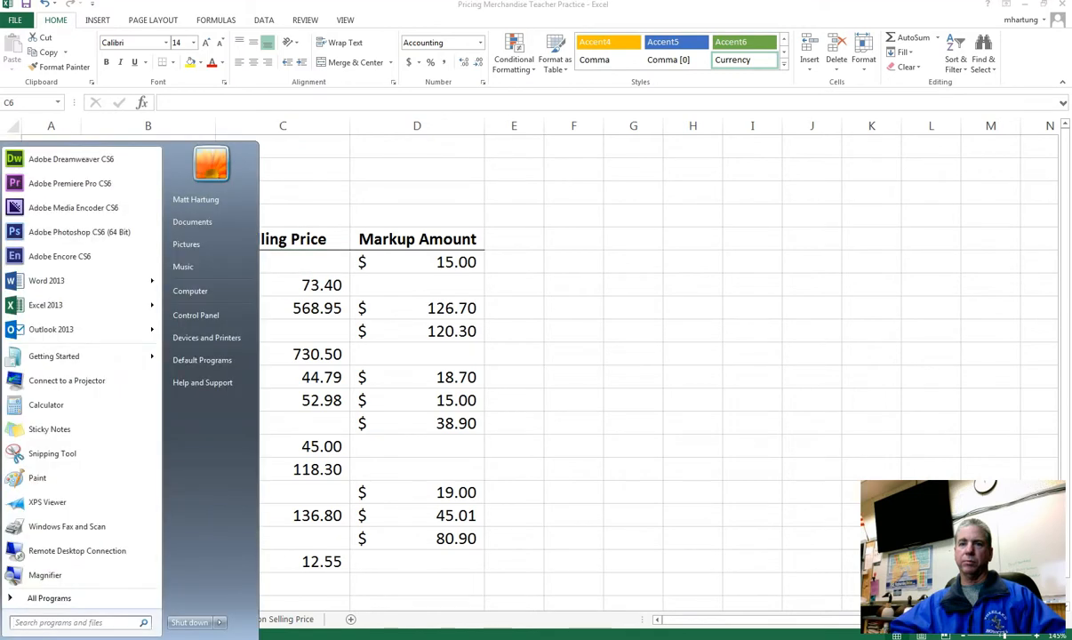
{"action": "left_click", "coordinate": [340, 599]}
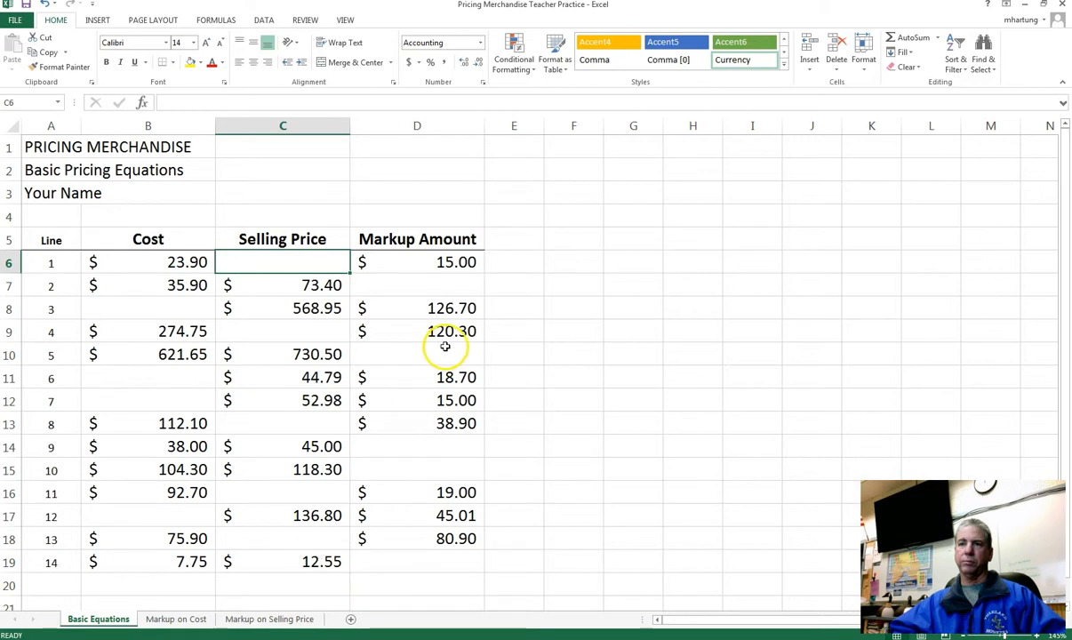
- Switch to the Markup on Cost worksheet and enlarge its title and heading rows for formatting
{"action": "left_click", "coordinate": [177, 620]}
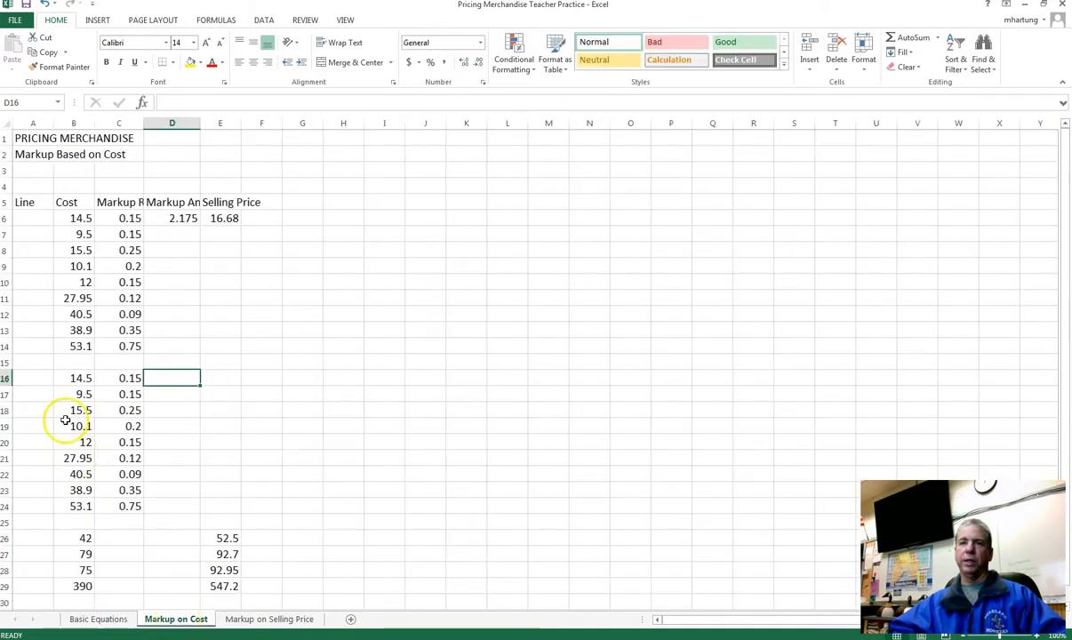
{"action": "left_click", "coordinate": [24, 218]}
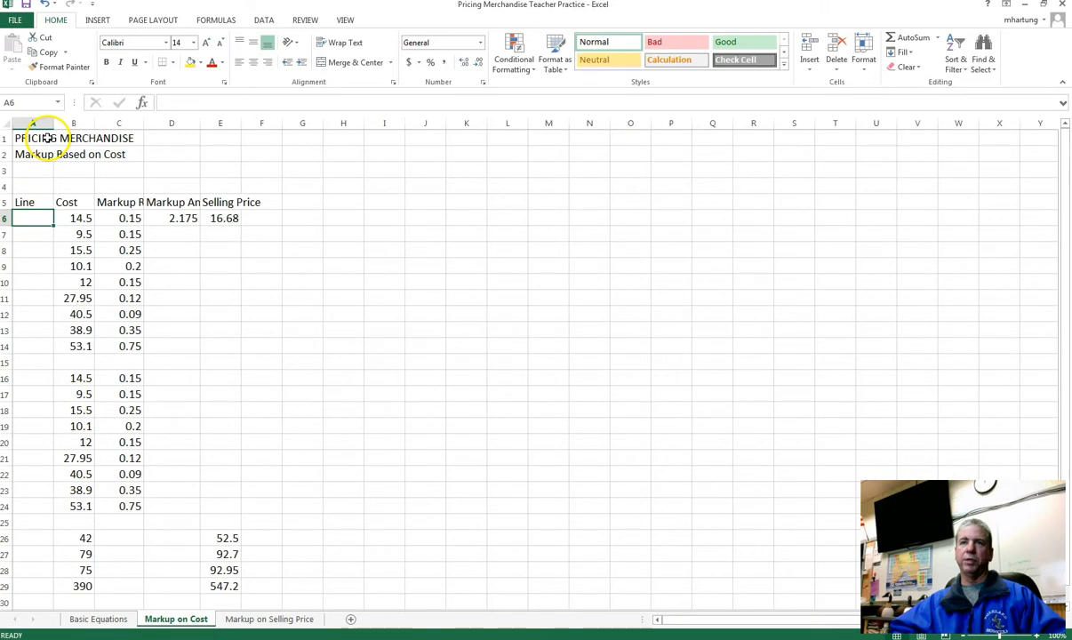
{"action": "scroll", "coordinate": [47, 188], "scroll_direction": "up", "scroll_amount": 9}
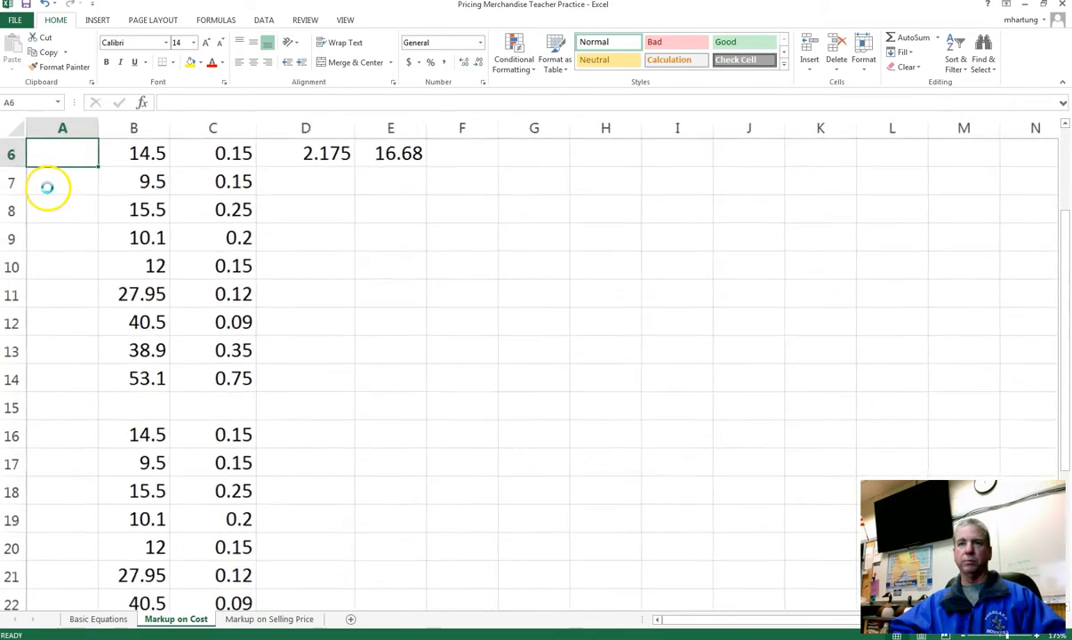
{"action": "left_click", "coordinate": [51, 194]}
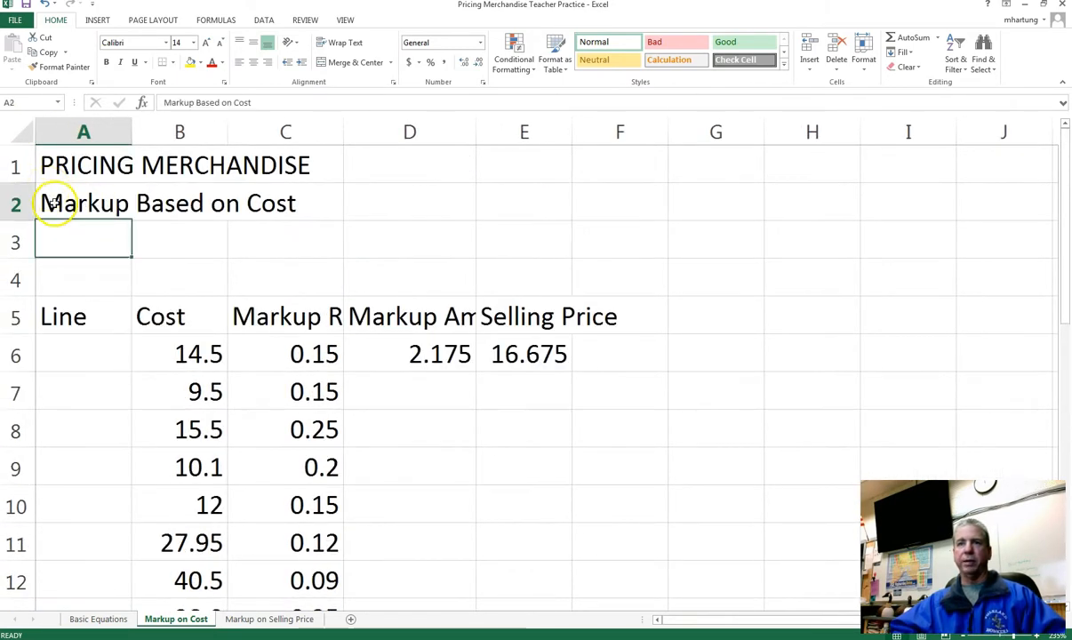
{"action": "left_click", "coordinate": [53, 164]}
- Center the column headings in A5:E5 and add a bottom border beneath them
{"action": "left_click", "coordinate": [58, 322]}
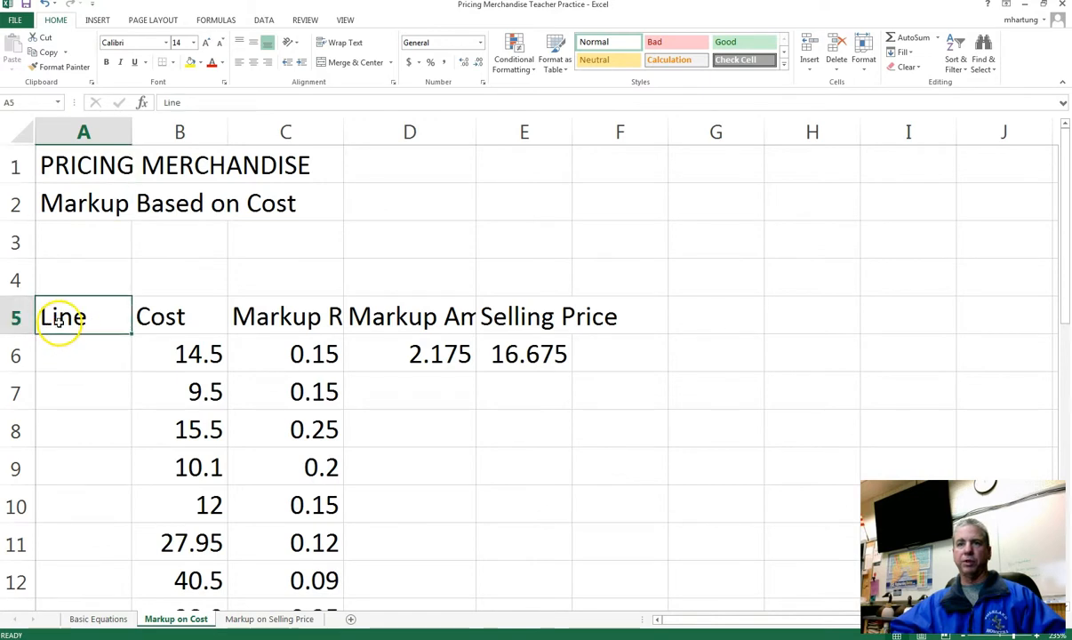
{"action": "left_click", "coordinate": [65, 359]}
{"action": "left_click", "coordinate": [60, 318]}
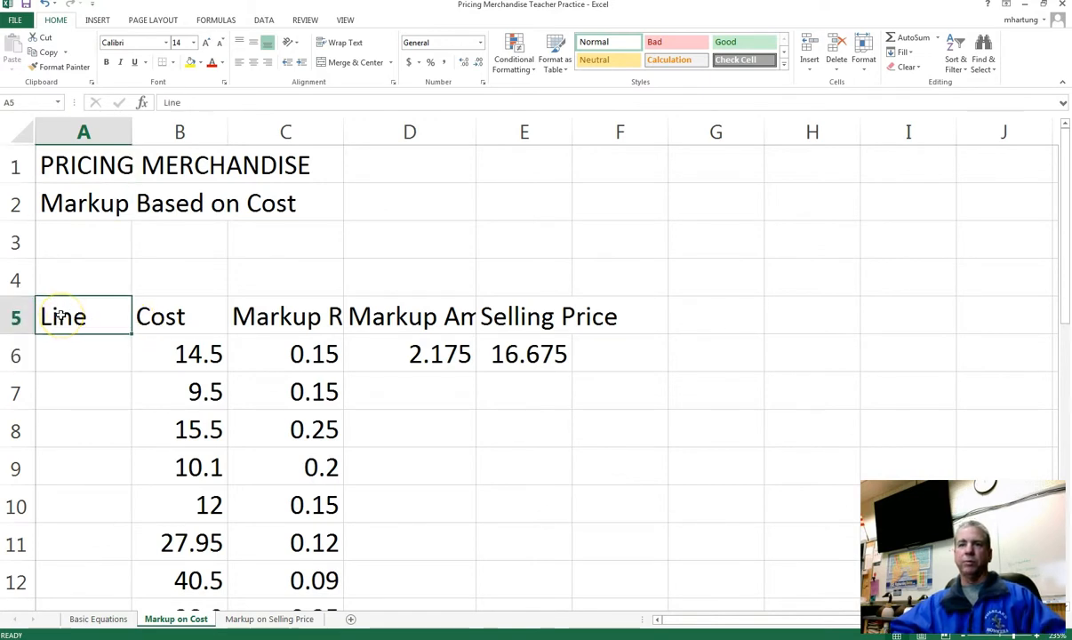
{"action": "left_click_drag", "start_coordinate": [60, 318], "coordinate": [544, 328]}
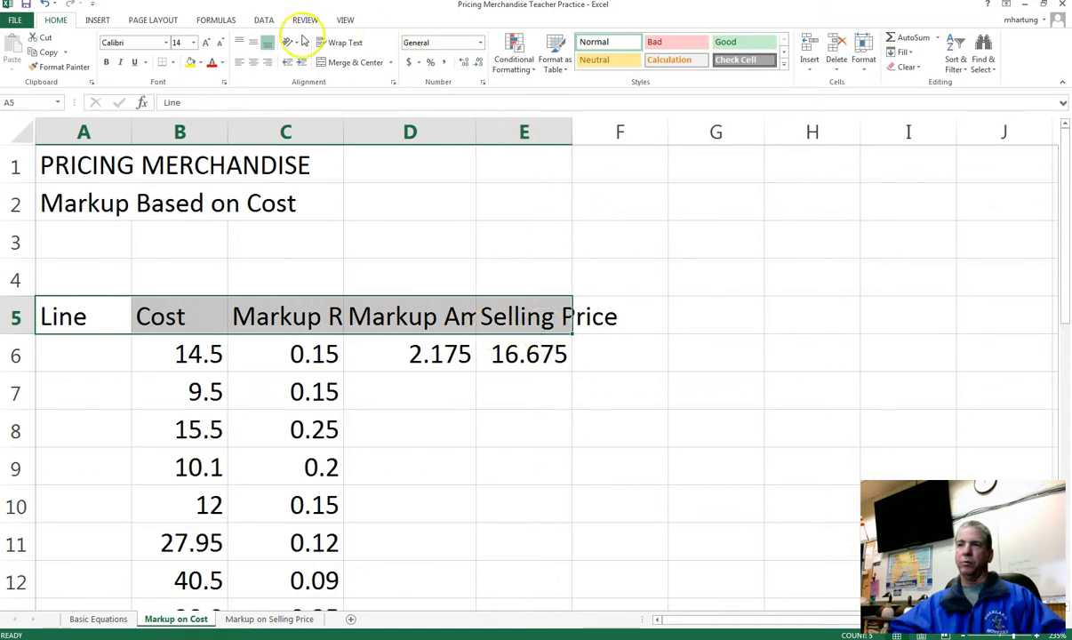
{"action": "left_click", "coordinate": [253, 62]}
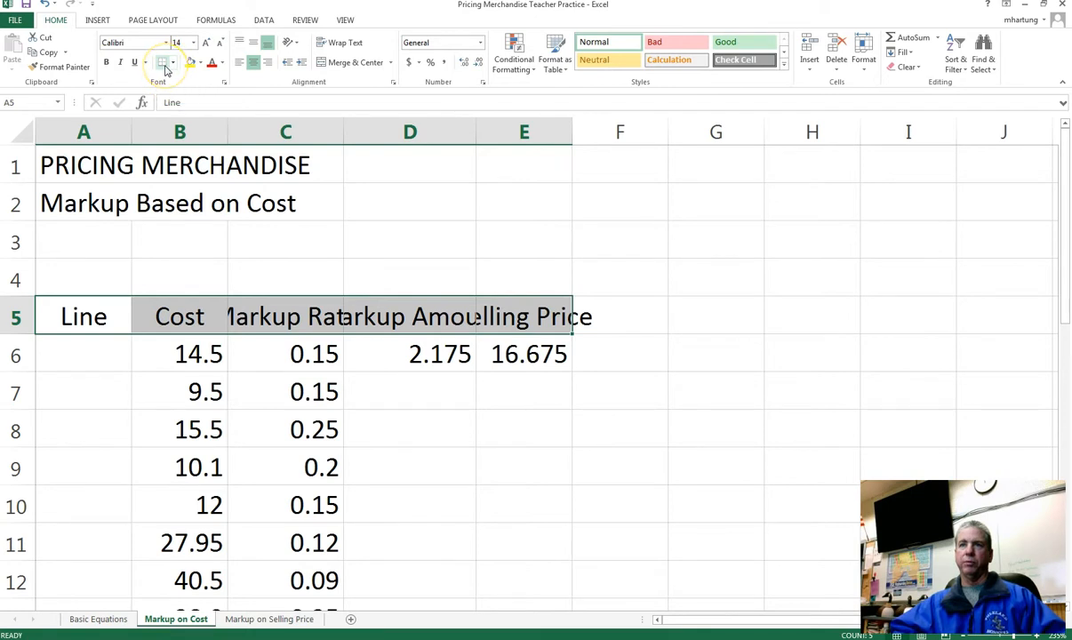
{"action": "left_click", "coordinate": [103, 364]}
{"action": "left_click", "coordinate": [108, 454]}
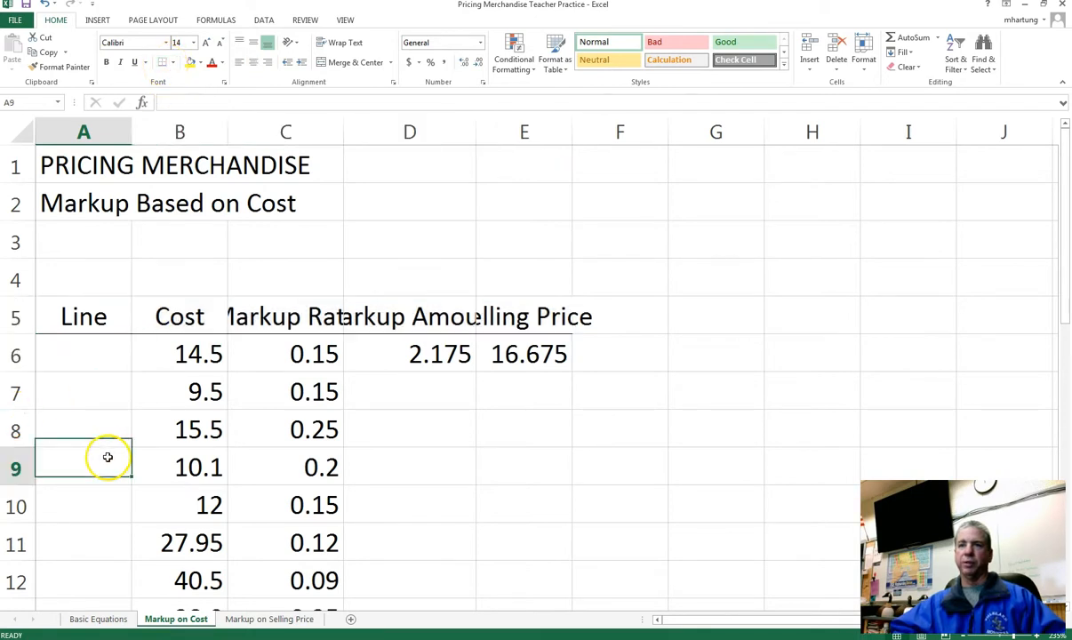
- Number the lines from 1 to 24 in A6:A29 of the Line column and center the numbers
{"action": "left_click", "coordinate": [105, 353]}
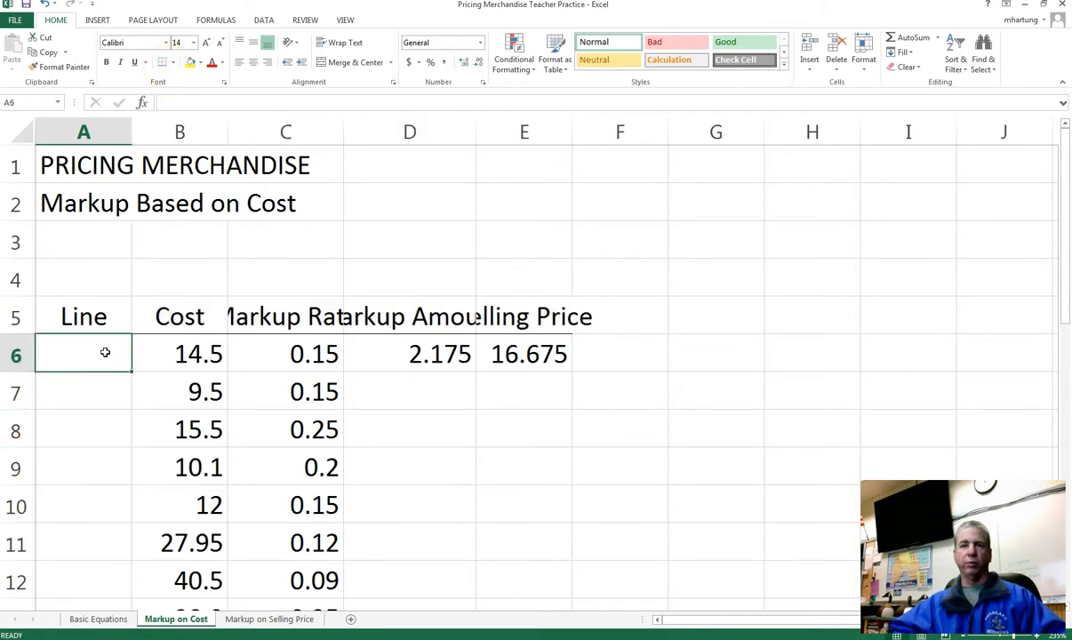
{"action": "type", "text": "1"}
{"action": "key", "text": "Return"}
{"action": "type", "text": "2"}
{"action": "key", "text": "Return"}
{"action": "left_click_drag", "start_coordinate": [87, 354], "coordinate": [113, 210]}
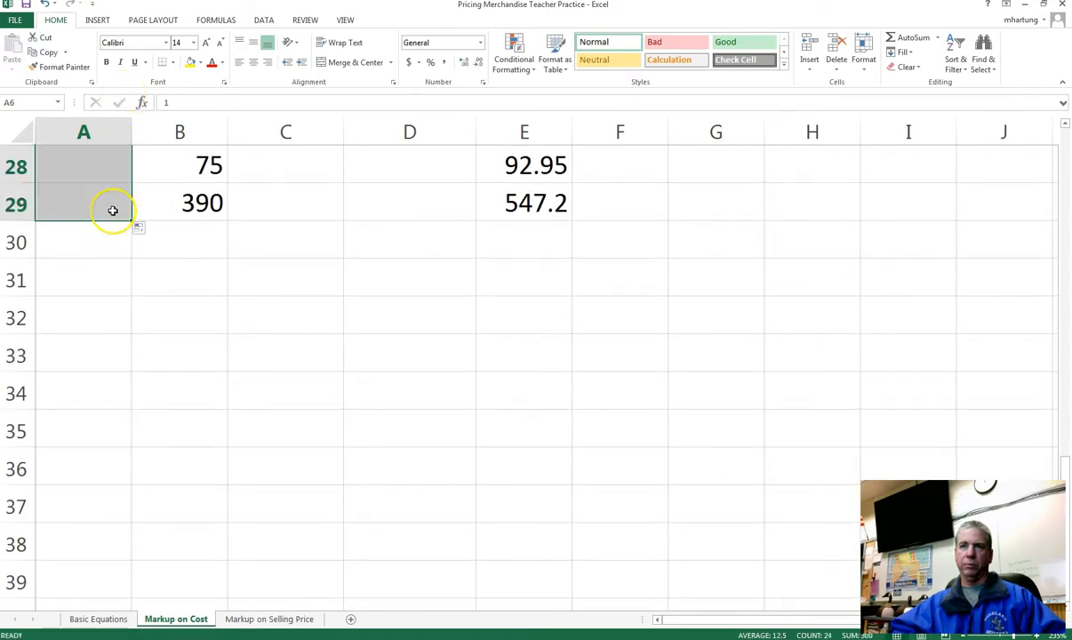
{"action": "left_click", "coordinate": [253, 64]}
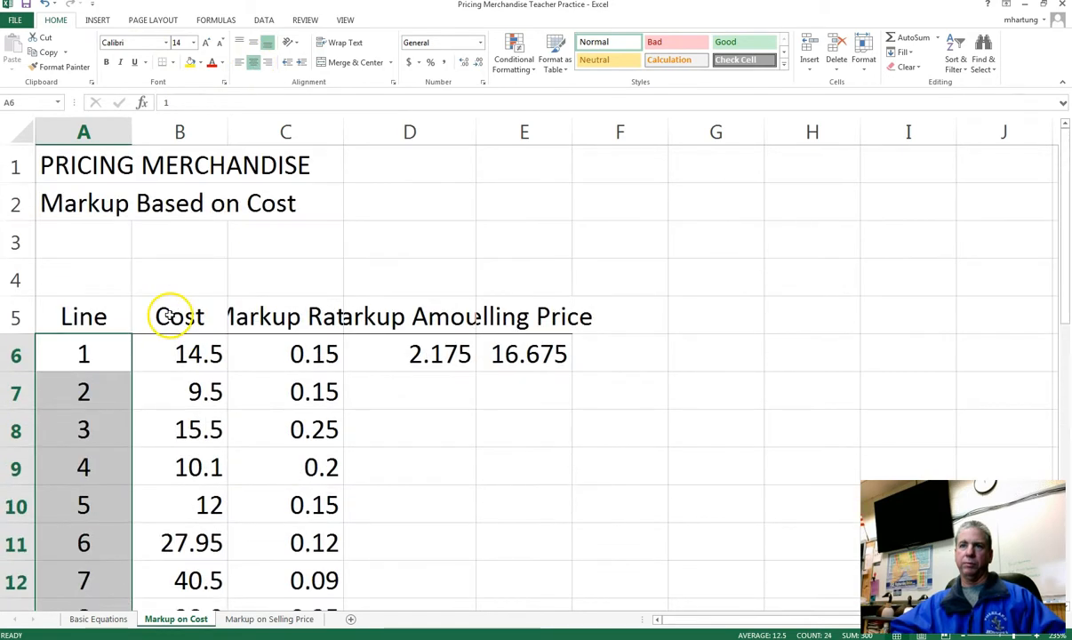
- Set the width of the Cost, Markup Rate, Markup Amount and Selling Price columns (B to E) to 20
{"action": "scroll", "coordinate": [125, 435], "scroll_direction": "down", "scroll_amount": 2}
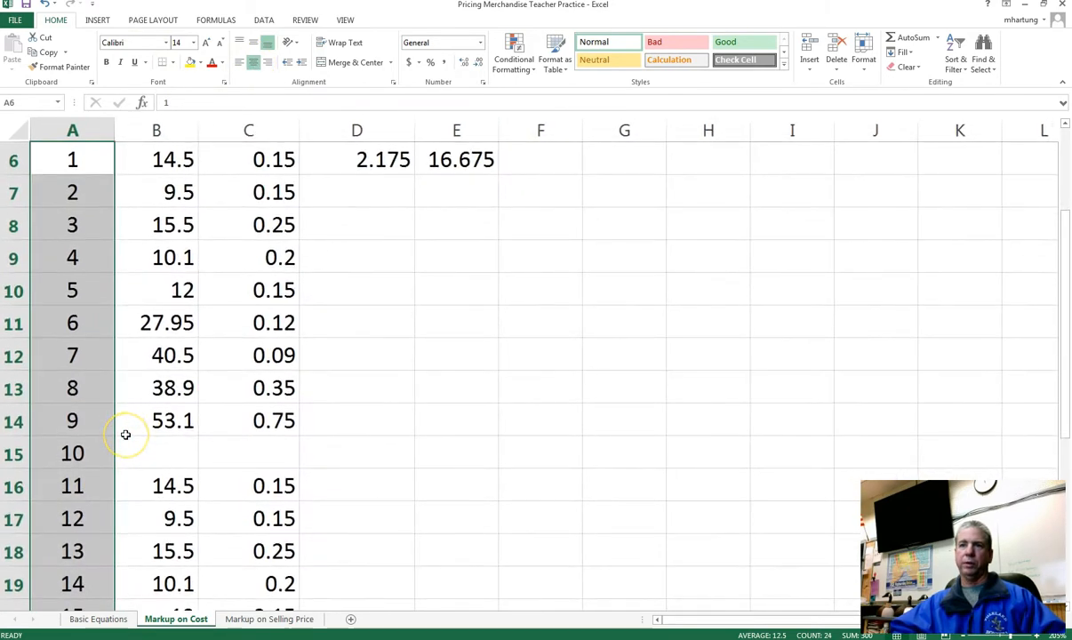
{"action": "scroll", "coordinate": [126, 435], "scroll_direction": "up", "scroll_amount": 2}
{"action": "scroll", "coordinate": [125, 435], "scroll_direction": "down", "scroll_amount": 1}
{"action": "scroll", "coordinate": [125, 434], "scroll_direction": "up", "scroll_amount": 1}
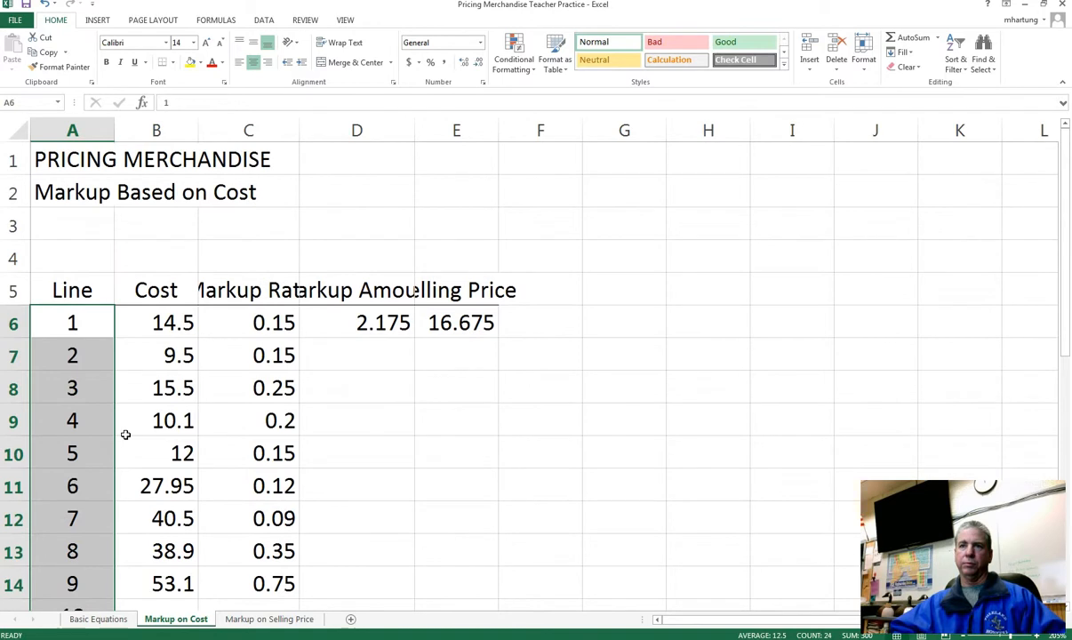
{"action": "left_click", "coordinate": [138, 296]}
{"action": "left_click_drag", "start_coordinate": [138, 296], "coordinate": [409, 289]}
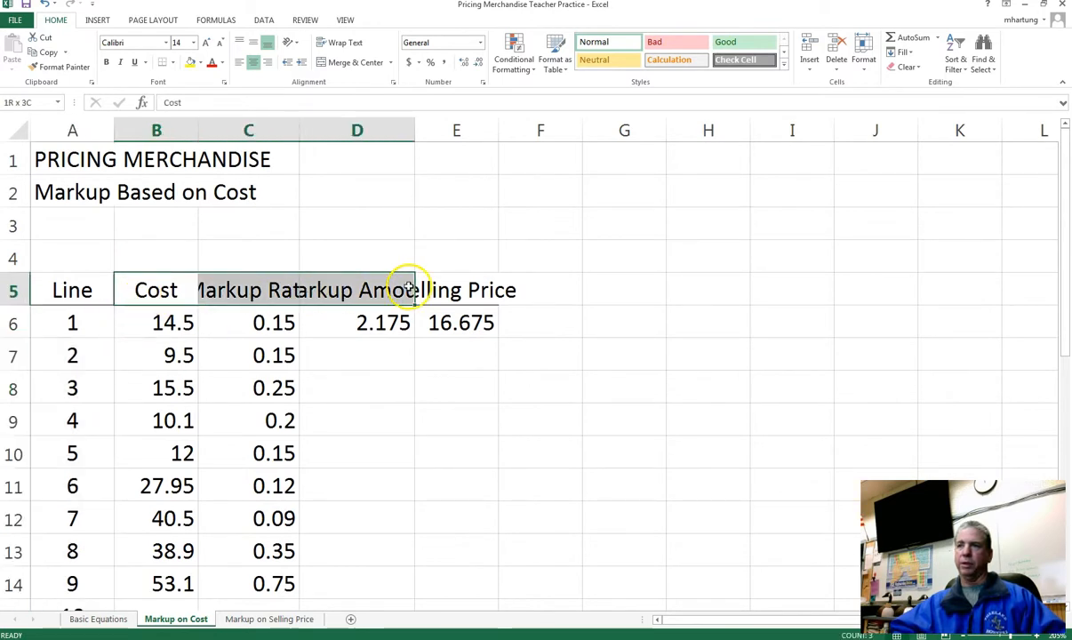
{"action": "left_click", "coordinate": [491, 287]}
{"action": "left_click_drag", "start_coordinate": [142, 289], "coordinate": [476, 290]}
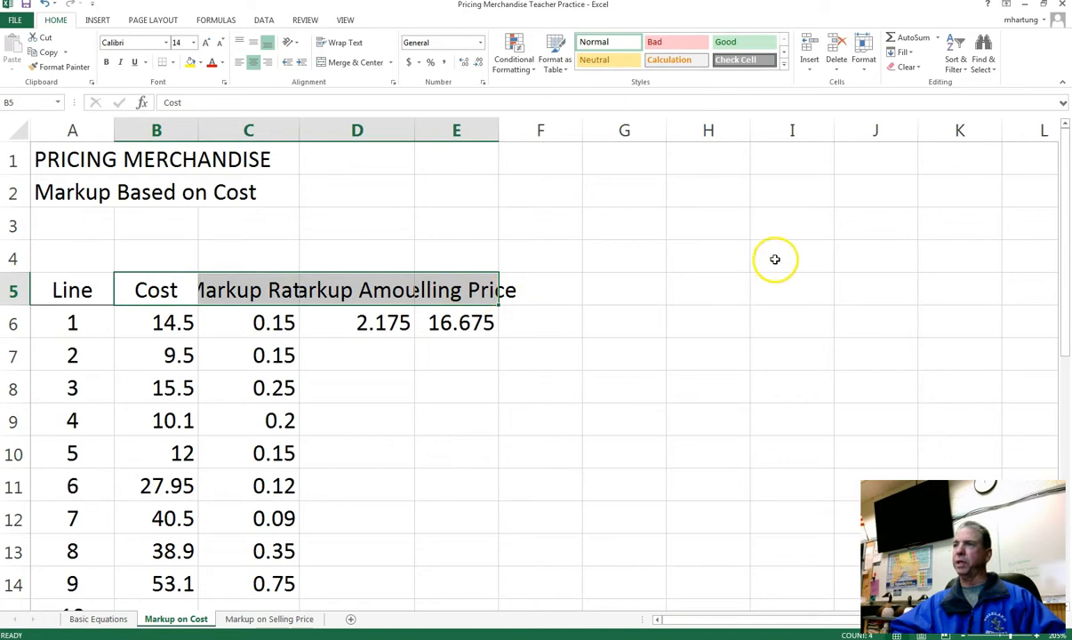
{"action": "left_click", "coordinate": [863, 61]}
{"action": "left_click", "coordinate": [898, 129]}
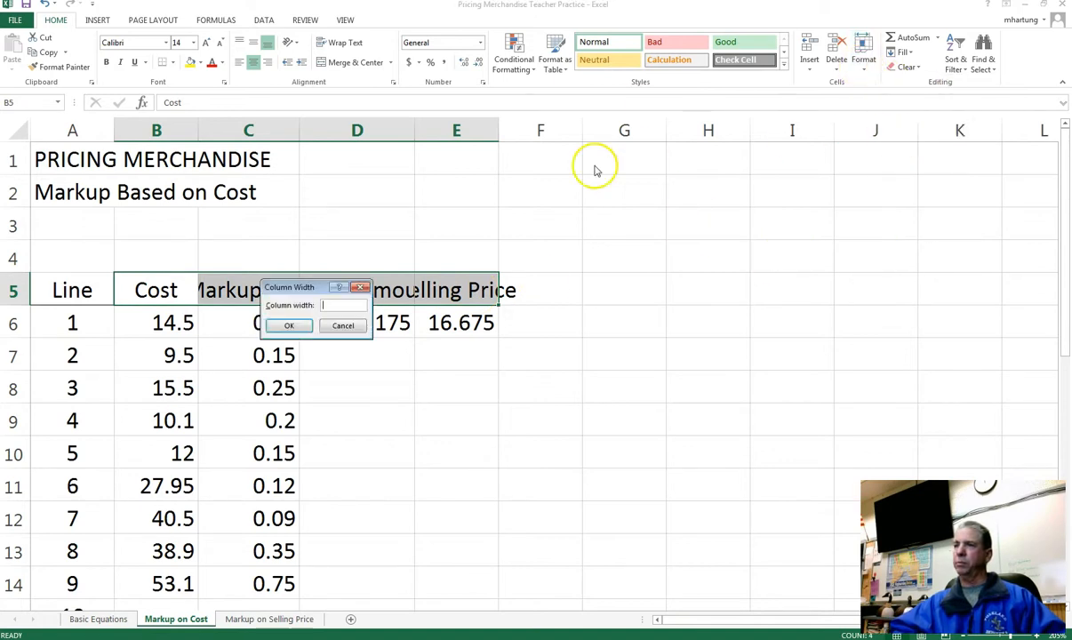
{"action": "type", "text": "20"}
{"action": "key", "text": "Return"}
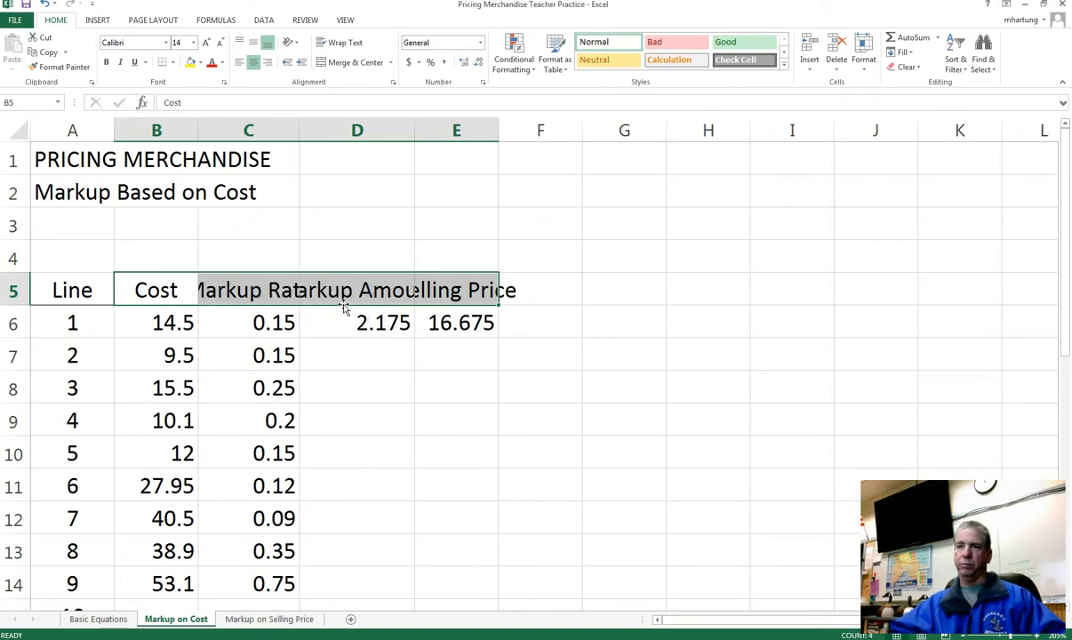
- Apply the Currency number format to the Cost values in B6:B29
{"action": "scroll", "coordinate": [633, 533], "scroll_direction": "down", "scroll_amount": 1}
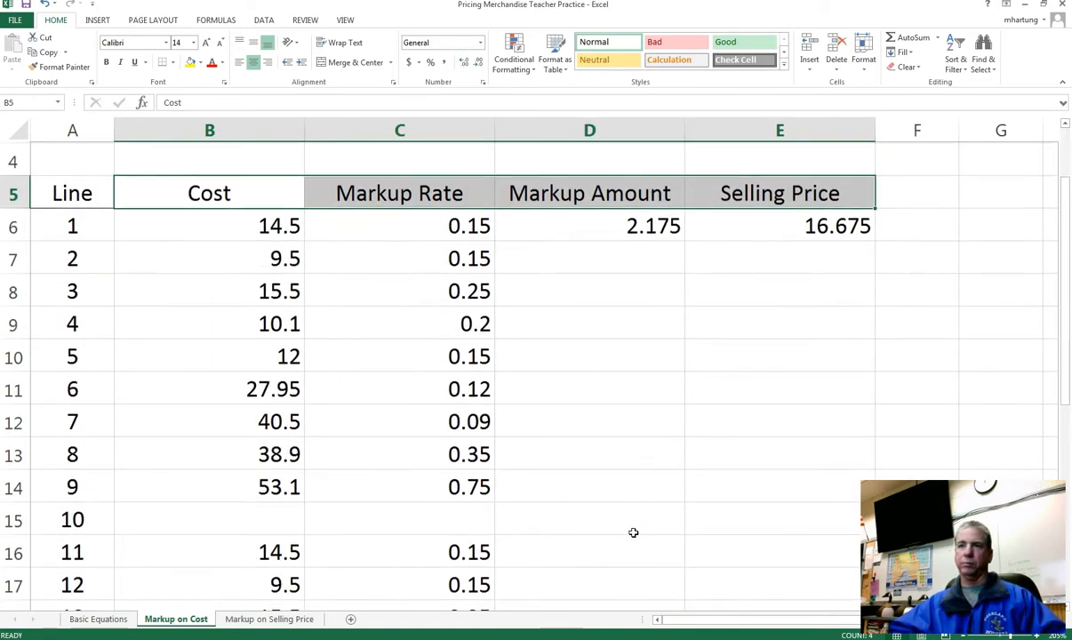
{"action": "left_click", "coordinate": [243, 195]}
{"action": "left_click_drag", "start_coordinate": [242, 222], "coordinate": [263, 488]}
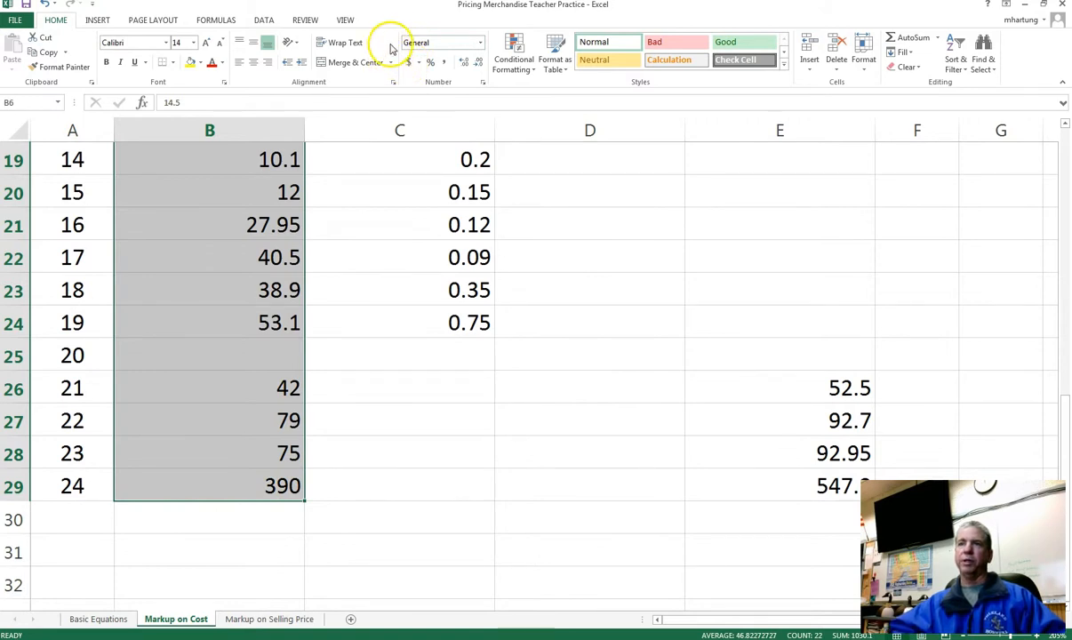
{"action": "left_click", "coordinate": [480, 44]}
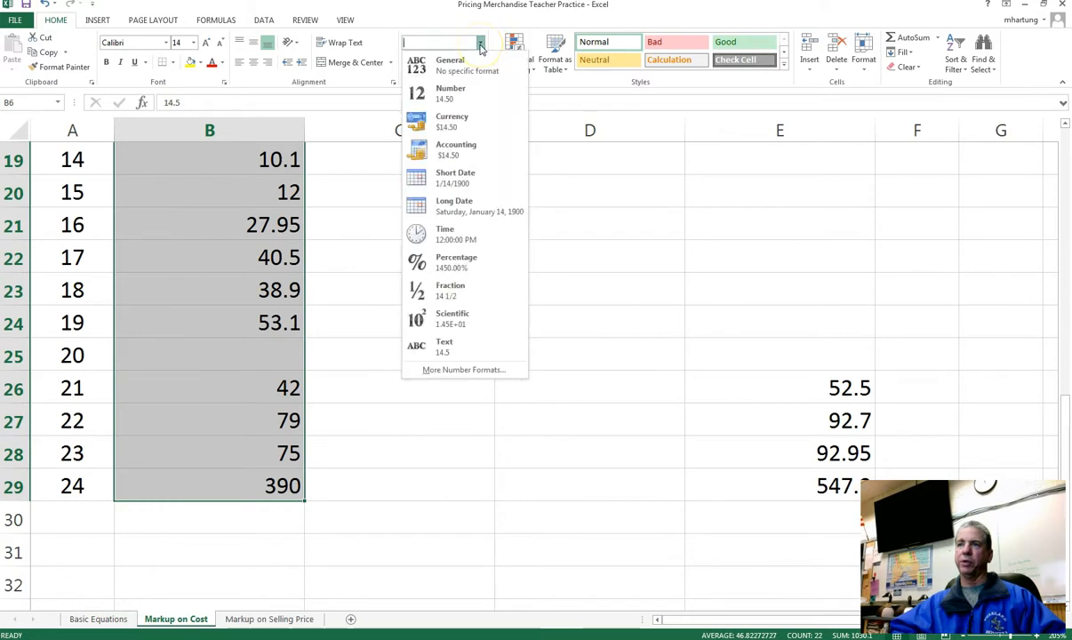
{"action": "left_click", "coordinate": [454, 125]}
{"action": "scroll", "coordinate": [449, 142], "scroll_direction": "up", "scroll_amount": 6}
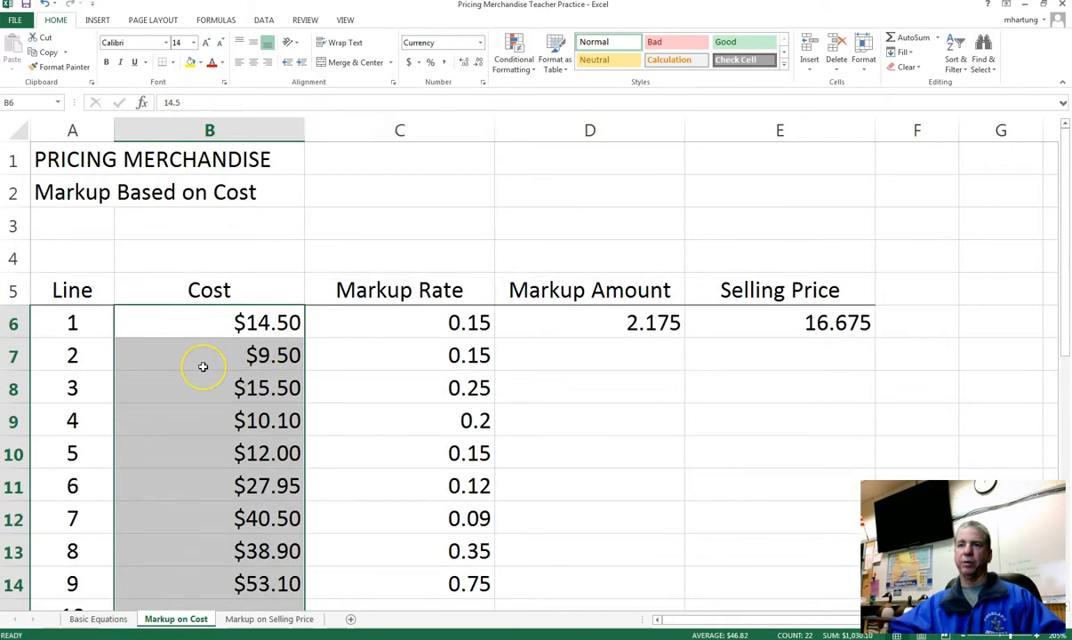
- Apply the Currency number format to the Markup Amount cells in D6:D29
{"action": "scroll", "coordinate": [203, 366], "scroll_direction": "down", "scroll_amount": 1}
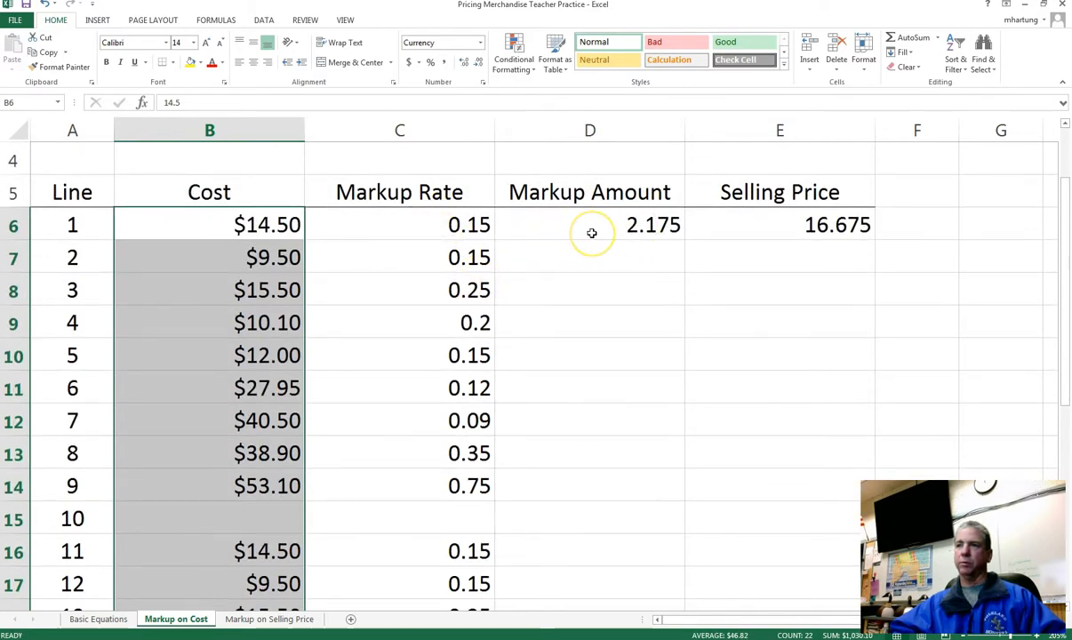
{"action": "left_click_drag", "start_coordinate": [590, 221], "coordinate": [558, 525]}
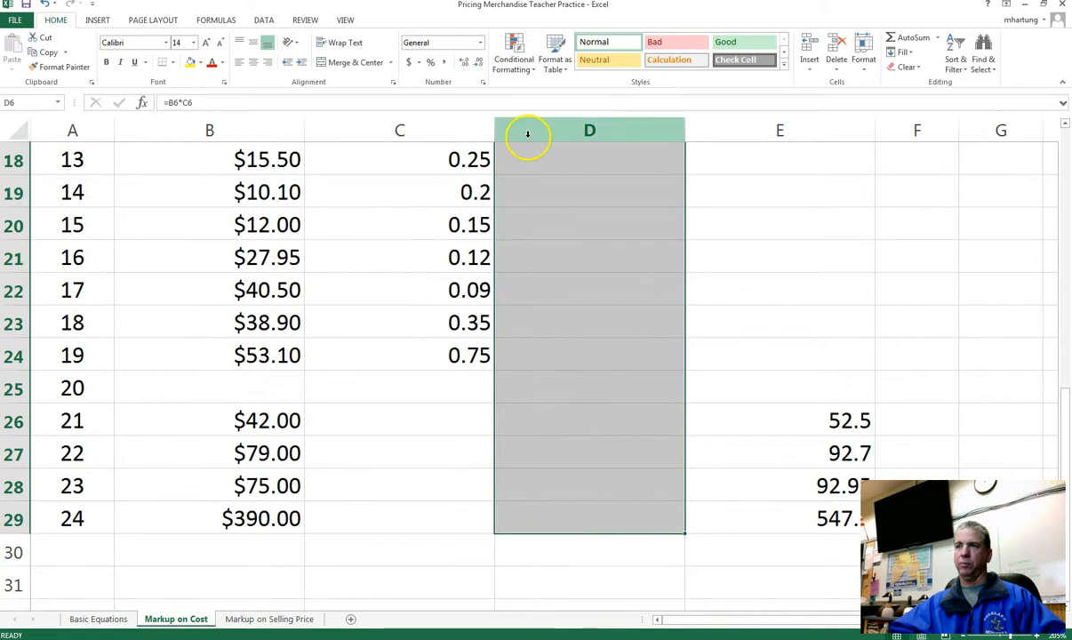
{"action": "left_click", "coordinate": [480, 42]}
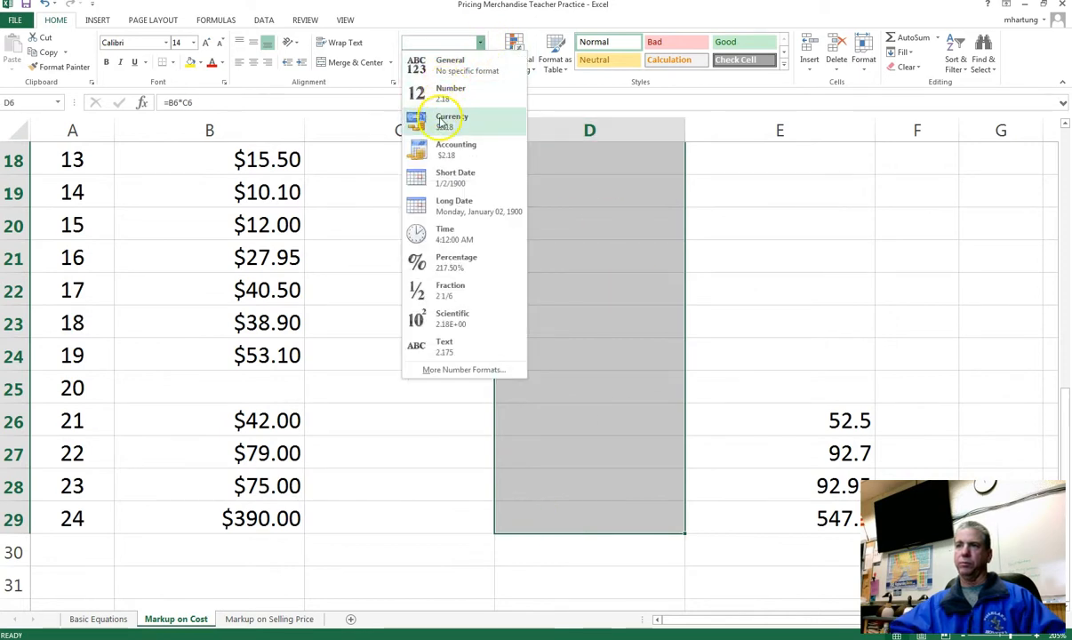
{"action": "left_click", "coordinate": [442, 121]}
- Apply the Currency number format to the Selling Price cells in E6:E29
{"action": "scroll", "coordinate": [474, 228], "scroll_direction": "up", "scroll_amount": 6}
{"action": "left_click_drag", "start_coordinate": [765, 327], "coordinate": [793, 415]}
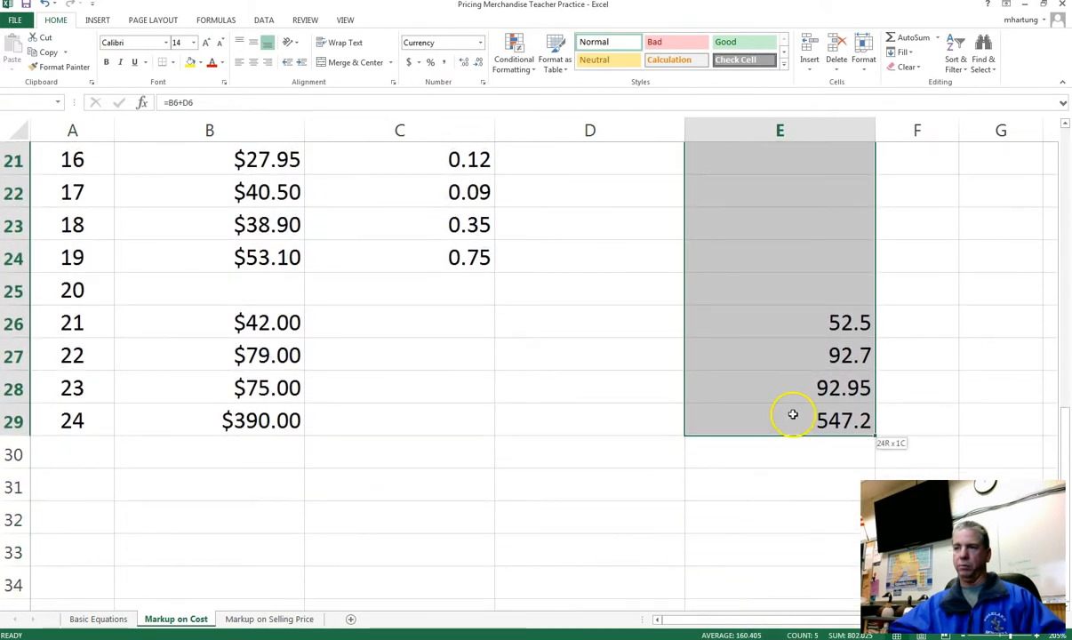
{"action": "left_click", "coordinate": [482, 41]}
{"action": "left_click", "coordinate": [437, 128]}
{"action": "scroll", "coordinate": [431, 120], "scroll_direction": "up", "scroll_amount": 7}
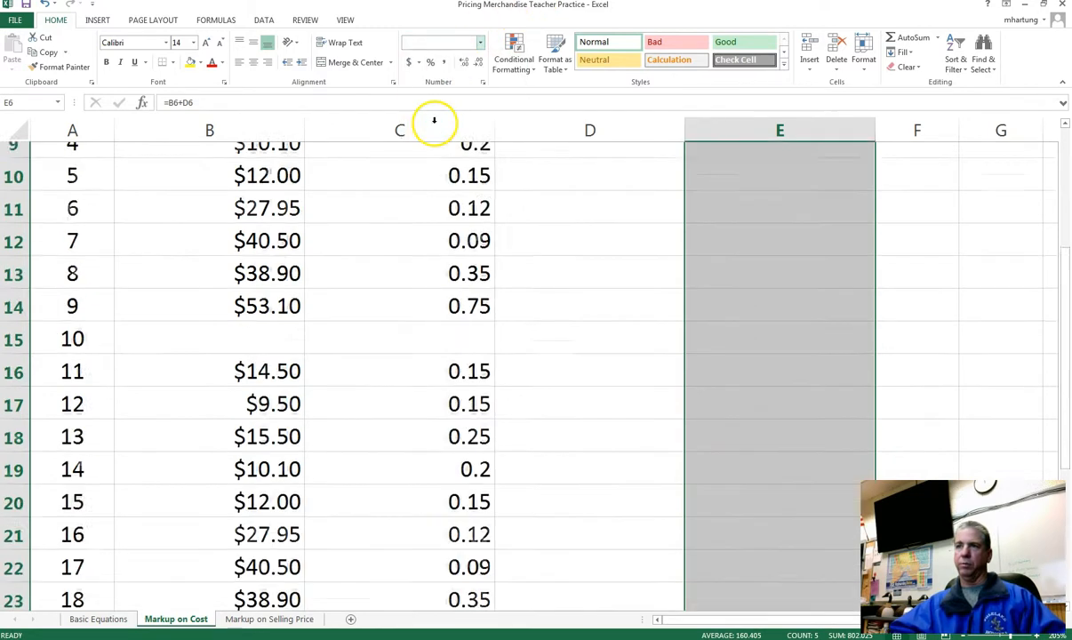
{"action": "left_click", "coordinate": [598, 448]}
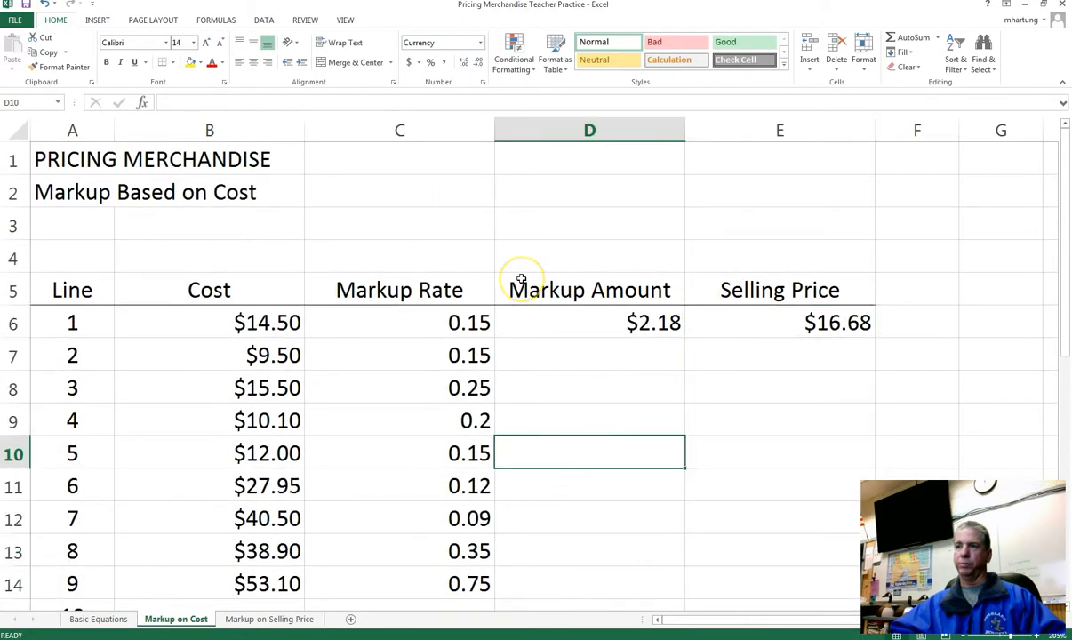
- Apply the Percent format to the Markup Rate cells in C6:C29
{"action": "scroll", "coordinate": [521, 278], "scroll_direction": "down", "scroll_amount": 1}
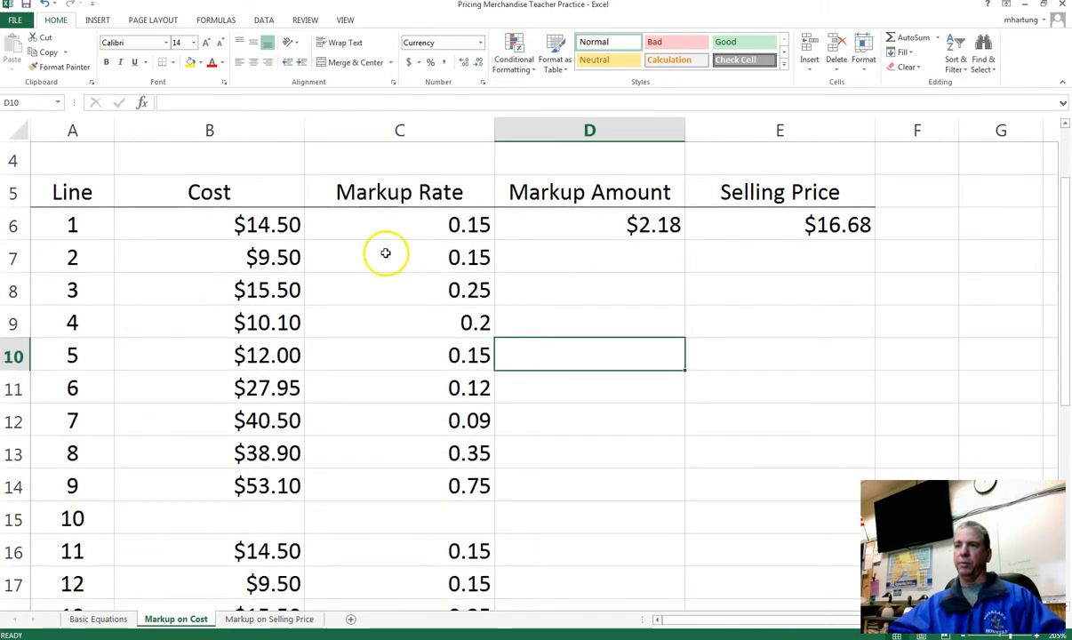
{"action": "left_click", "coordinate": [395, 226]}
{"action": "left_click", "coordinate": [400, 192]}
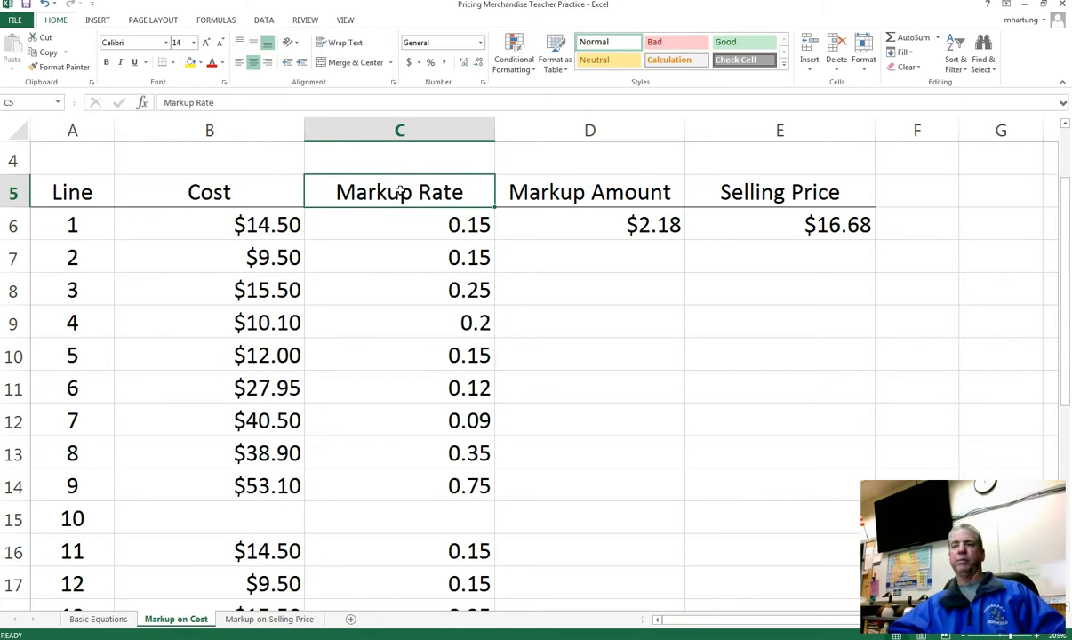
{"action": "left_click", "coordinate": [400, 207]}
{"action": "left_click", "coordinate": [419, 183]}
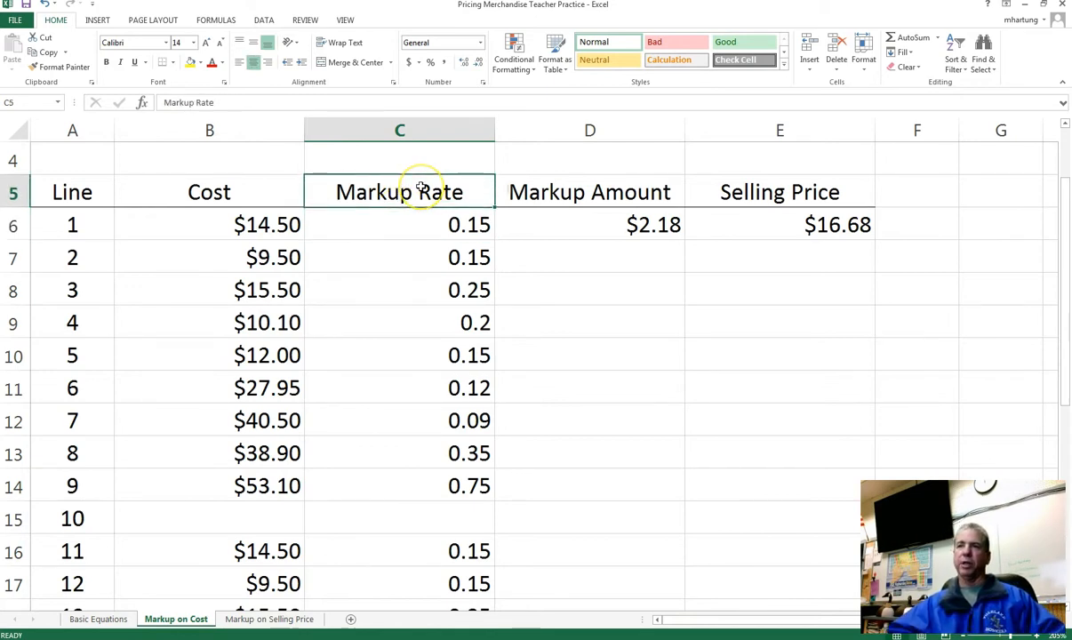
{"action": "left_click", "coordinate": [416, 227]}
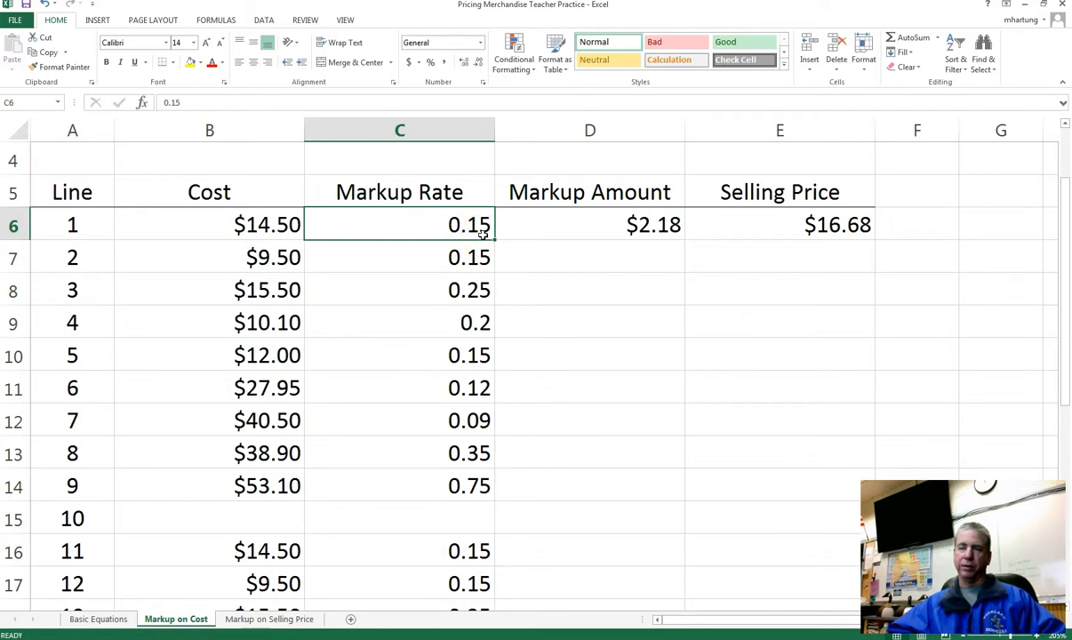
{"action": "left_click_drag", "start_coordinate": [428, 223], "coordinate": [401, 521]}
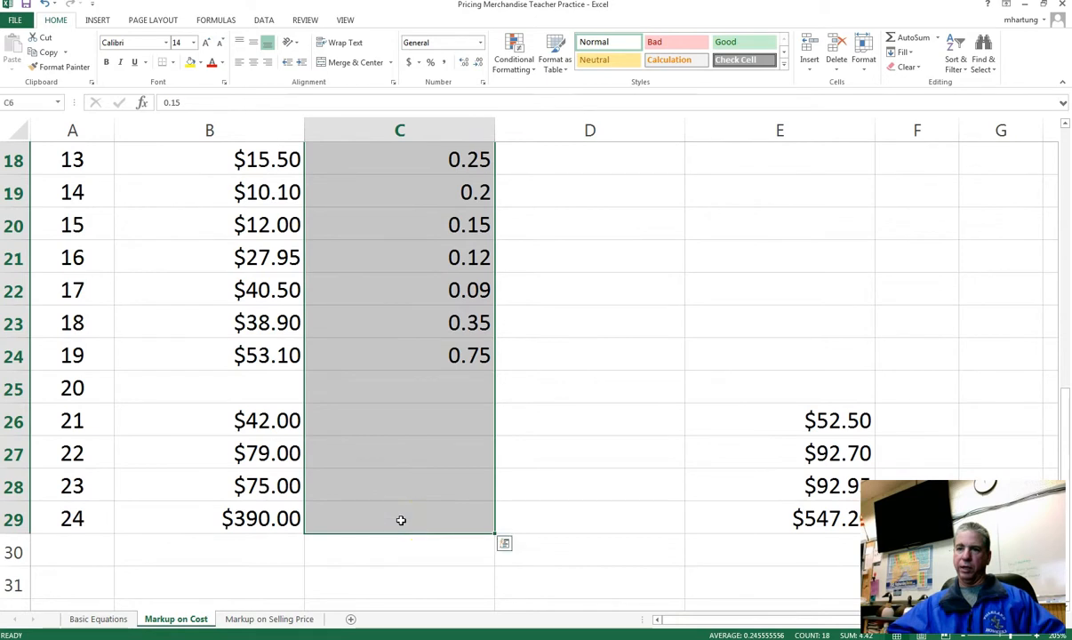
{"action": "scroll", "coordinate": [401, 520], "scroll_direction": "up", "scroll_amount": 6}
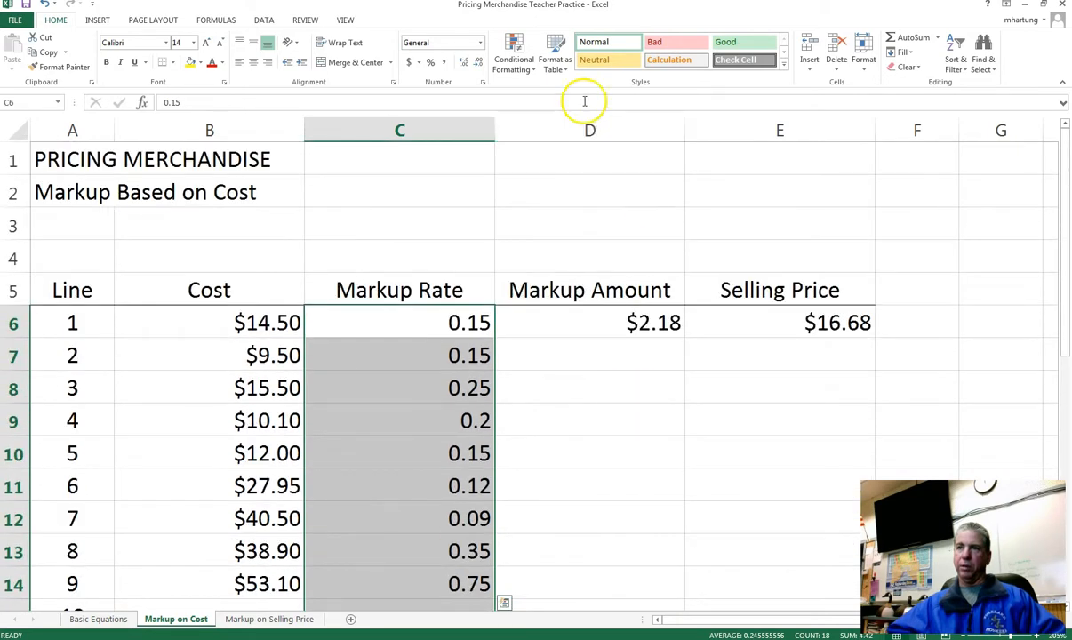
{"action": "left_click", "coordinate": [430, 64]}
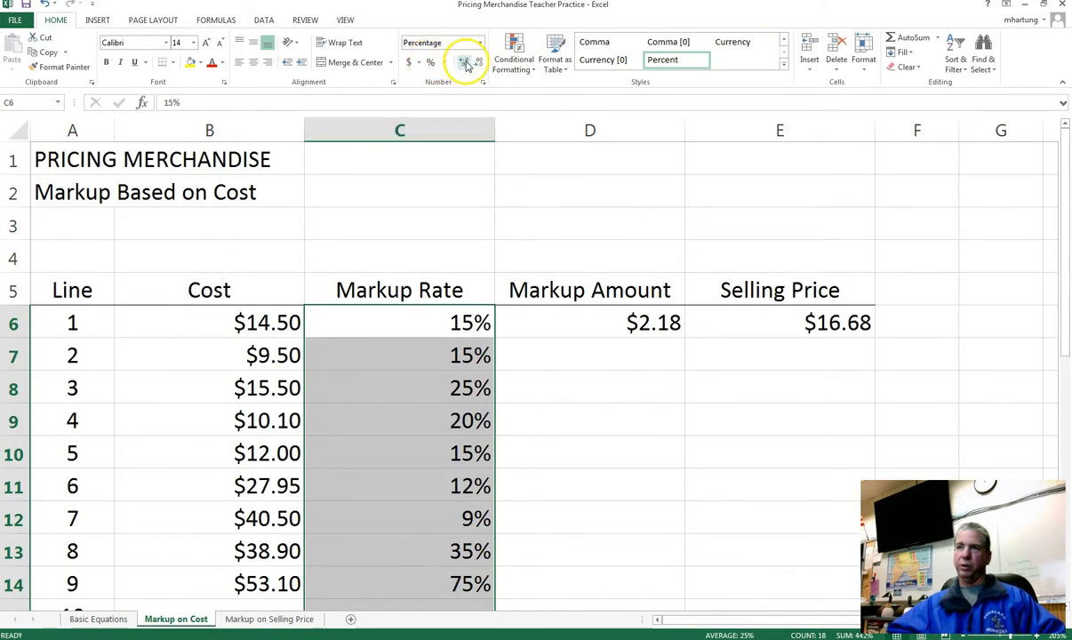
- Show the Markup Rate percentages in C6:C29 with one decimal place
{"action": "left_click", "coordinate": [466, 64]}
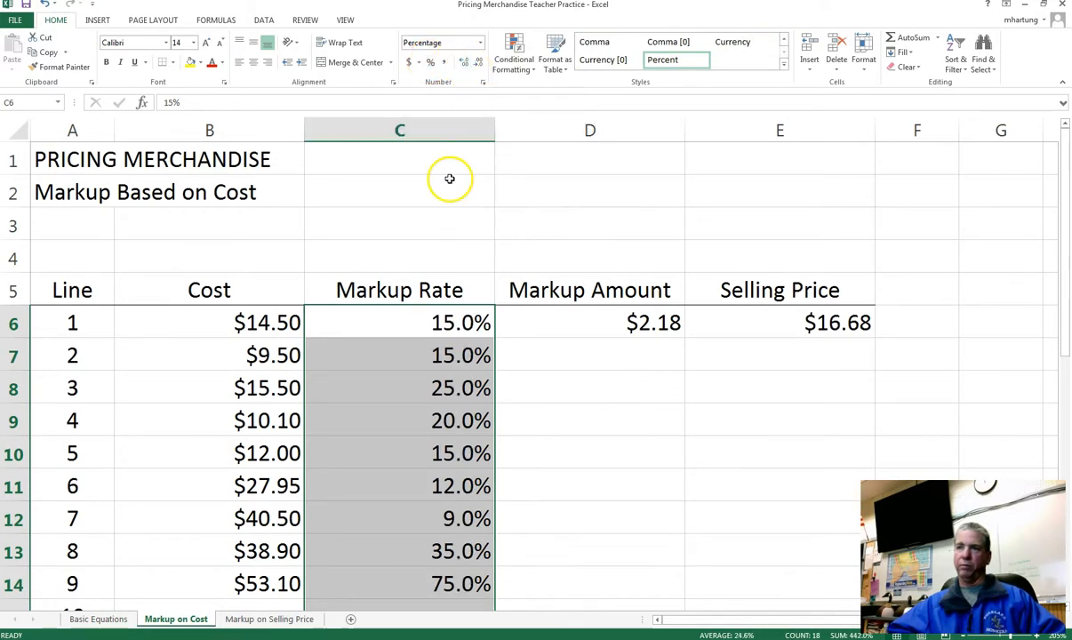
{"action": "scroll", "coordinate": [420, 372], "scroll_direction": "down", "scroll_amount": 1}
{"action": "scroll", "coordinate": [419, 372], "scroll_direction": "down", "scroll_amount": 4}
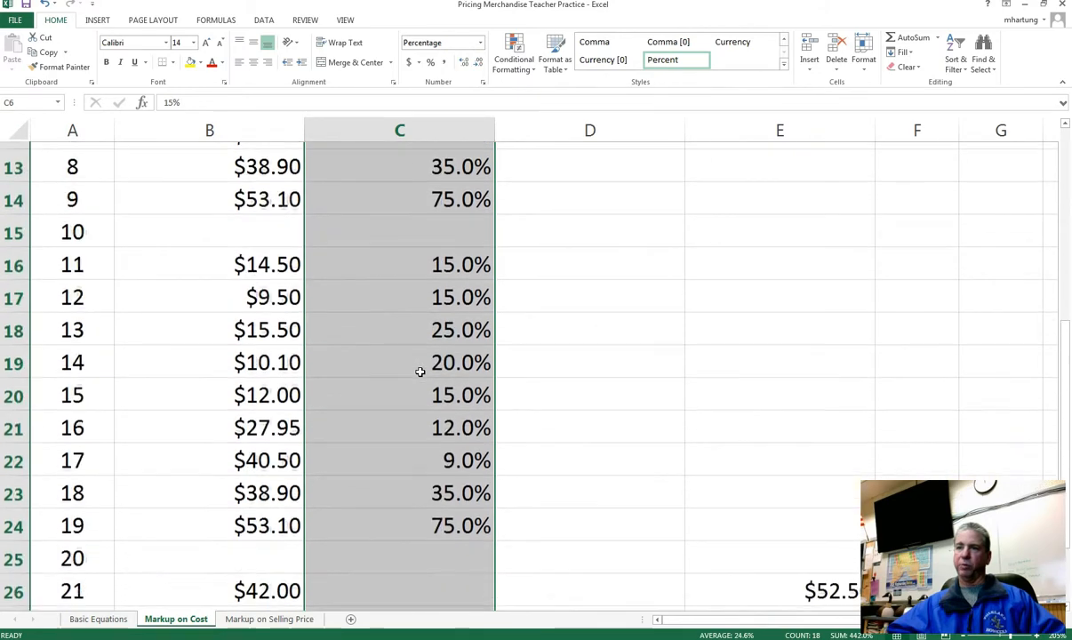
{"action": "scroll", "coordinate": [420, 372], "scroll_direction": "down", "scroll_amount": 4}
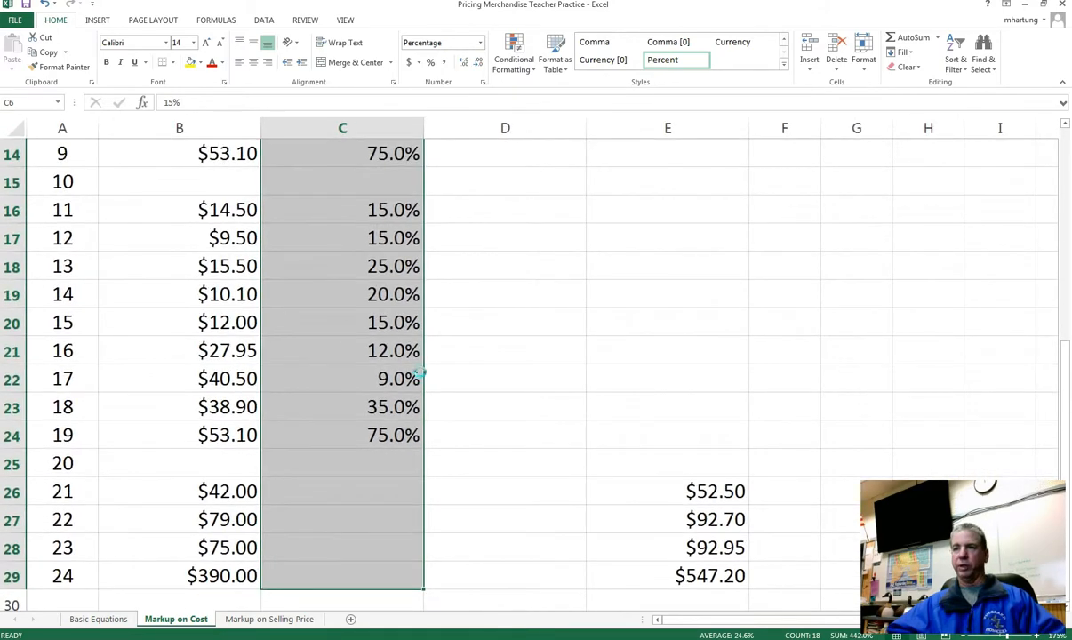
{"action": "scroll", "coordinate": [421, 372], "scroll_direction": "down", "scroll_amount": 1}
- Review the formatted Markup on Cost table from its headings down to line 24, including the blank separator rows
{"action": "scroll", "coordinate": [421, 372], "scroll_direction": "up", "scroll_amount": 2}
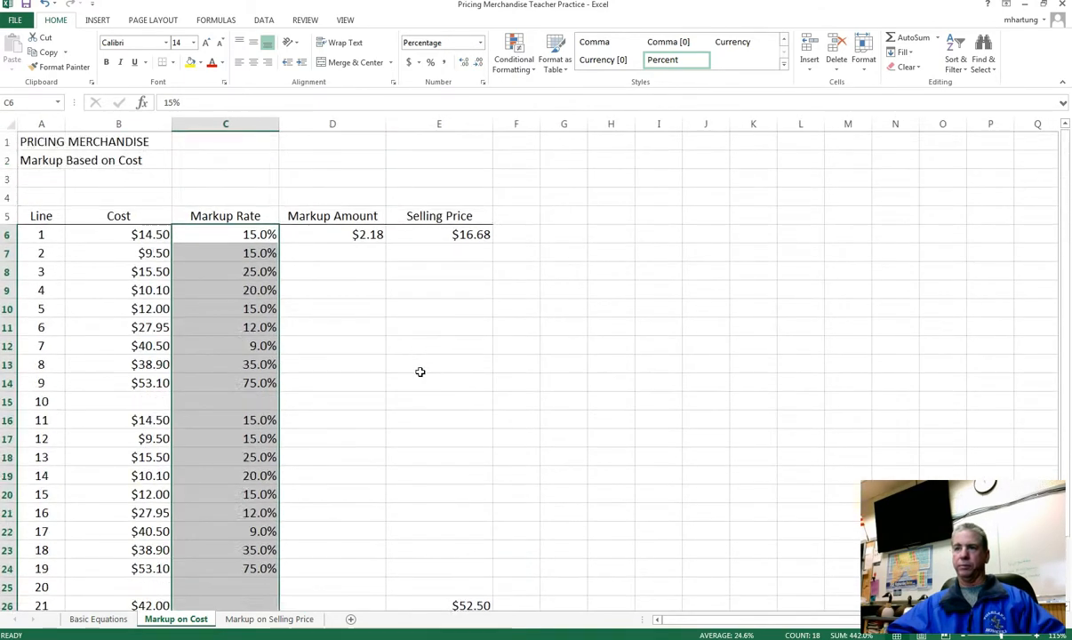
{"action": "scroll", "coordinate": [421, 372], "scroll_direction": "down", "scroll_amount": 2}
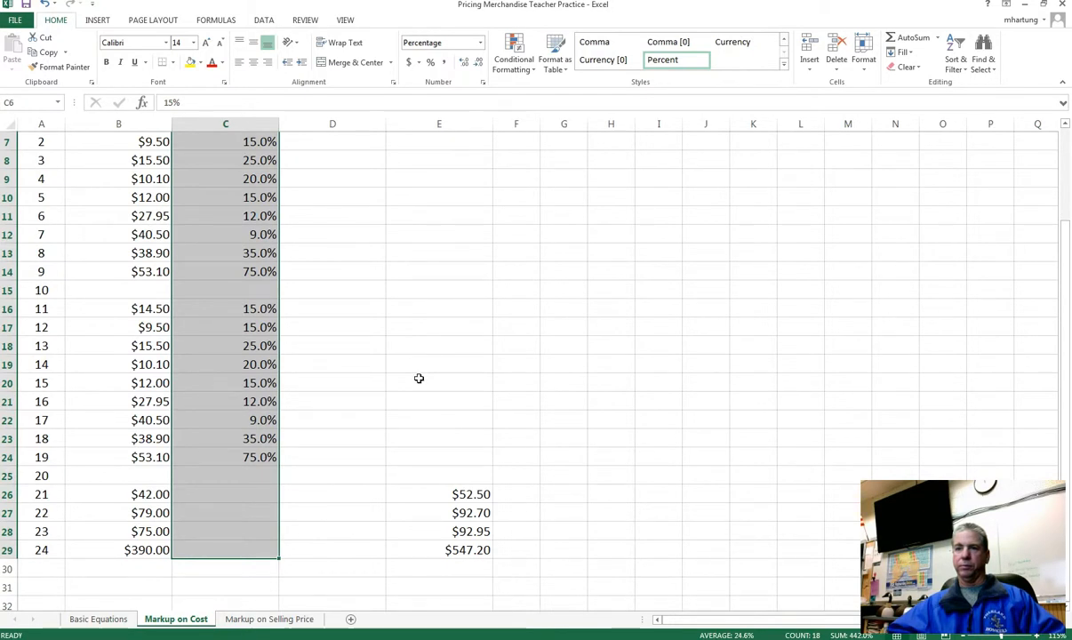
{"action": "scroll", "coordinate": [419, 378], "scroll_direction": "up", "scroll_amount": 2}
{"action": "scroll", "coordinate": [419, 378], "scroll_direction": "down", "scroll_amount": 2}
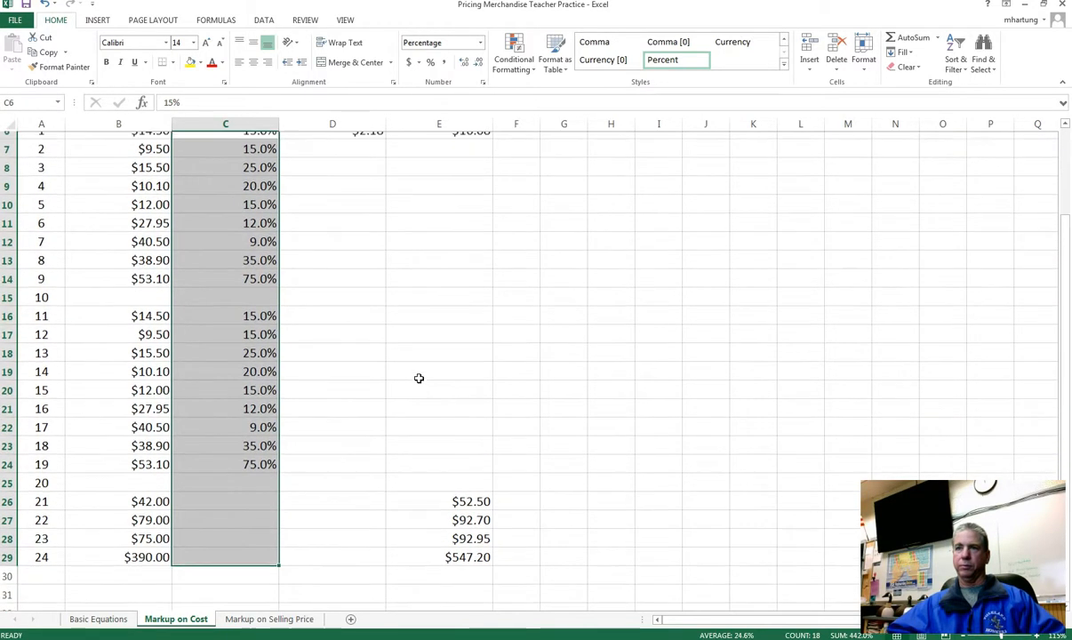
{"action": "scroll", "coordinate": [419, 378], "scroll_direction": "up", "scroll_amount": 1}
{"action": "scroll", "coordinate": [419, 378], "scroll_direction": "up", "scroll_amount": 1}
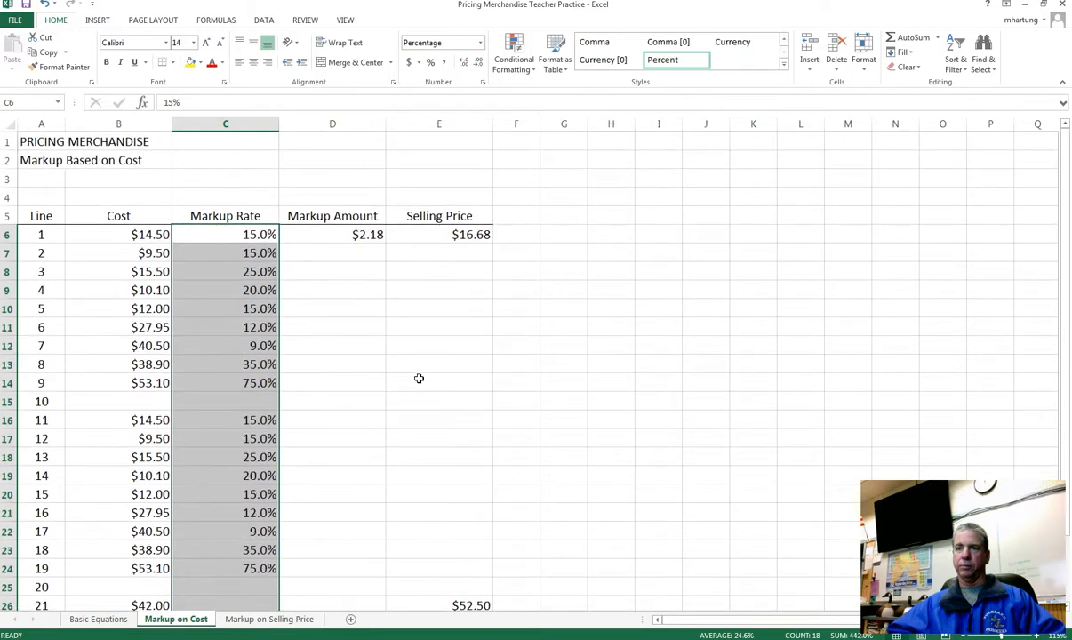
{"action": "left_click", "coordinate": [314, 253]}
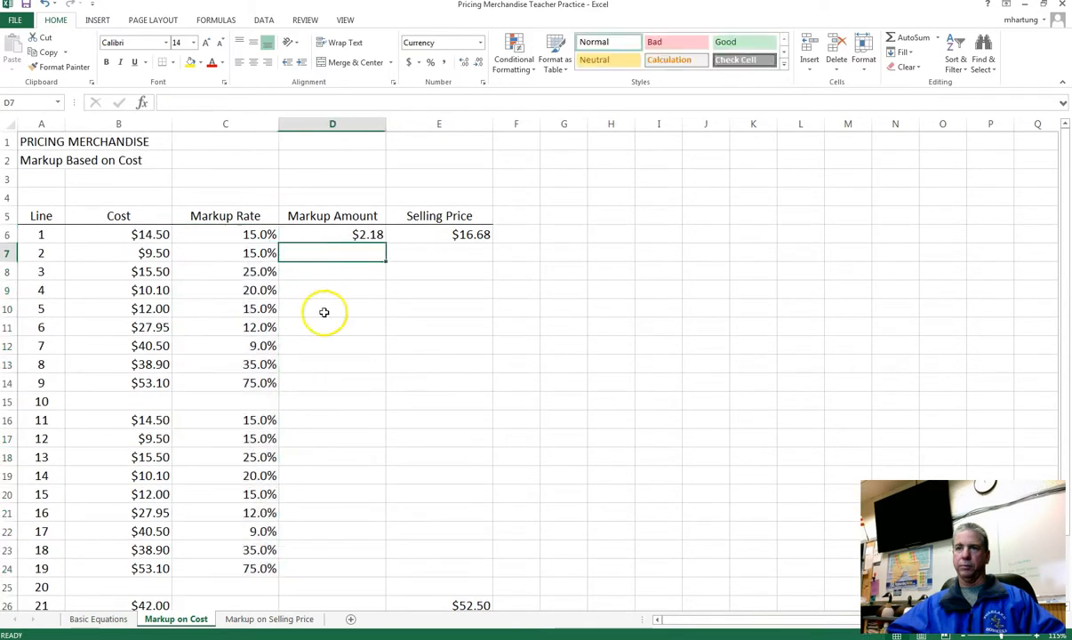
{"action": "left_click", "coordinate": [85, 270]}
{"action": "scroll", "coordinate": [85, 269], "scroll_direction": "down", "scroll_amount": 2}
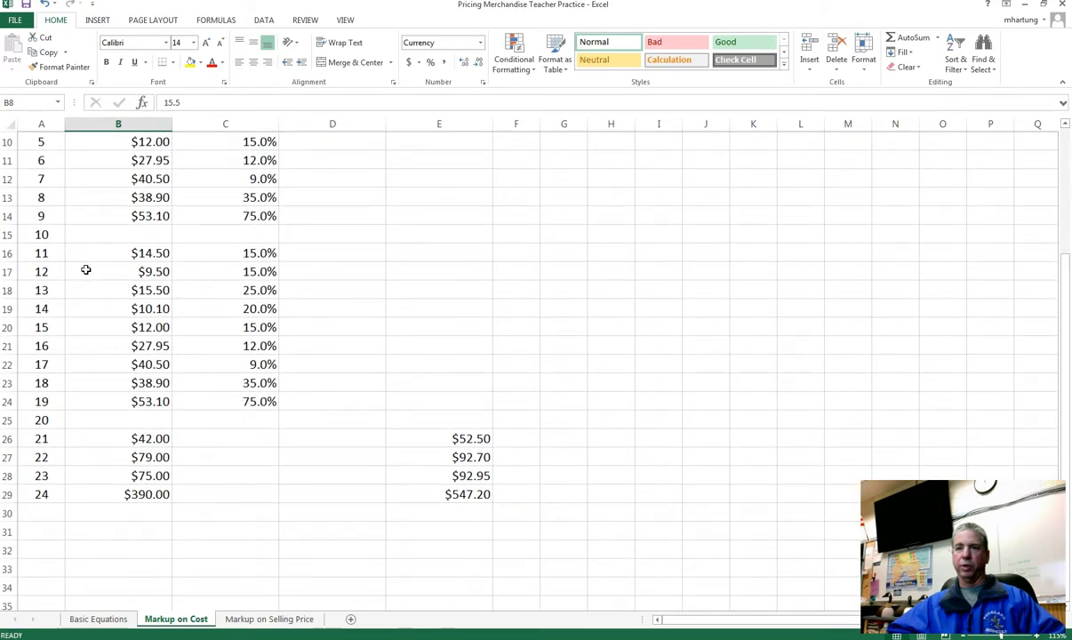
{"action": "scroll", "coordinate": [86, 269], "scroll_direction": "up", "scroll_amount": 3}
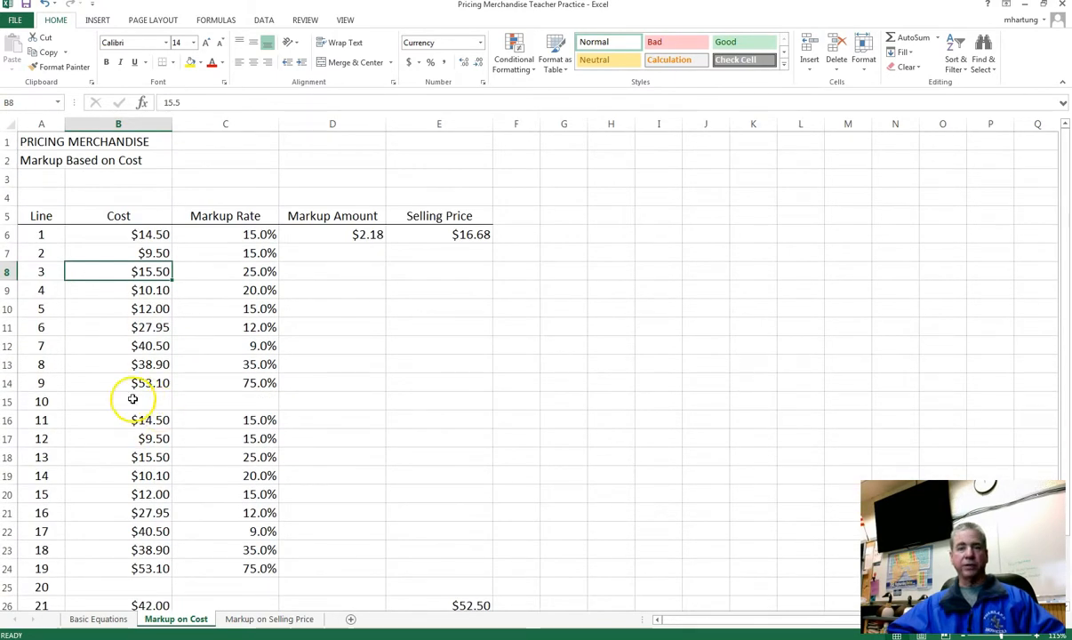
{"action": "left_click", "coordinate": [253, 401]}
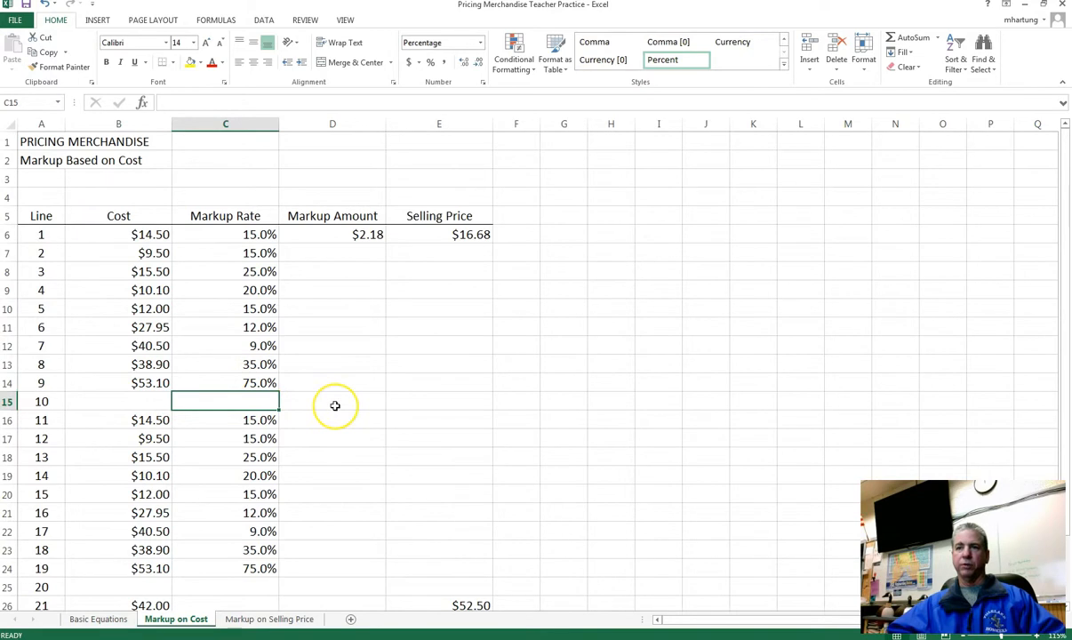
{"action": "scroll", "coordinate": [334, 406], "scroll_direction": "down", "scroll_amount": 4}
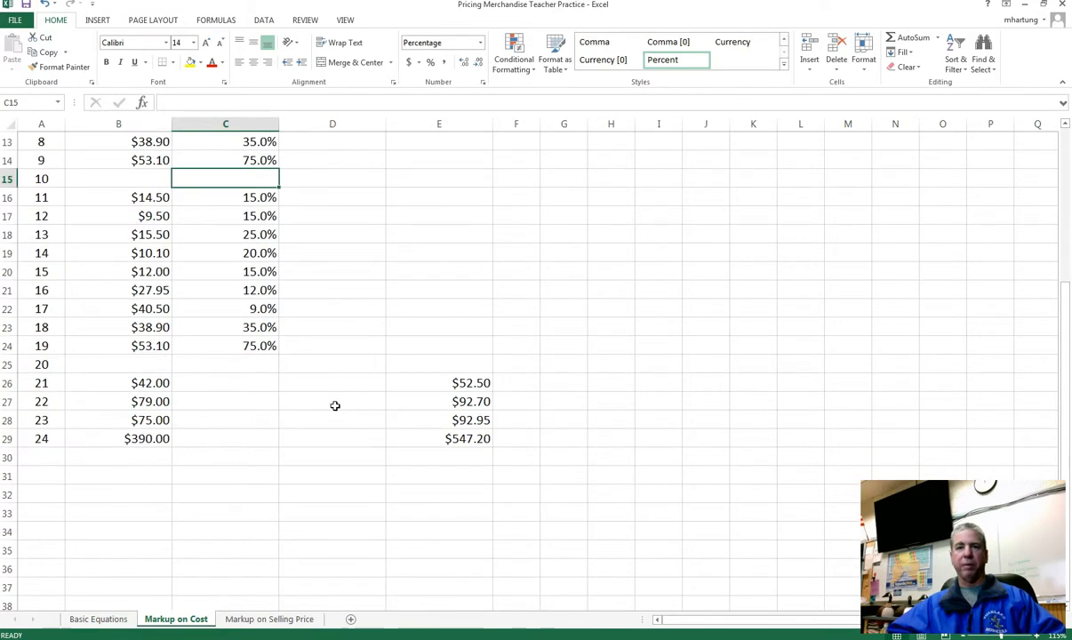
{"action": "scroll", "coordinate": [334, 406], "scroll_direction": "down", "scroll_amount": 1}
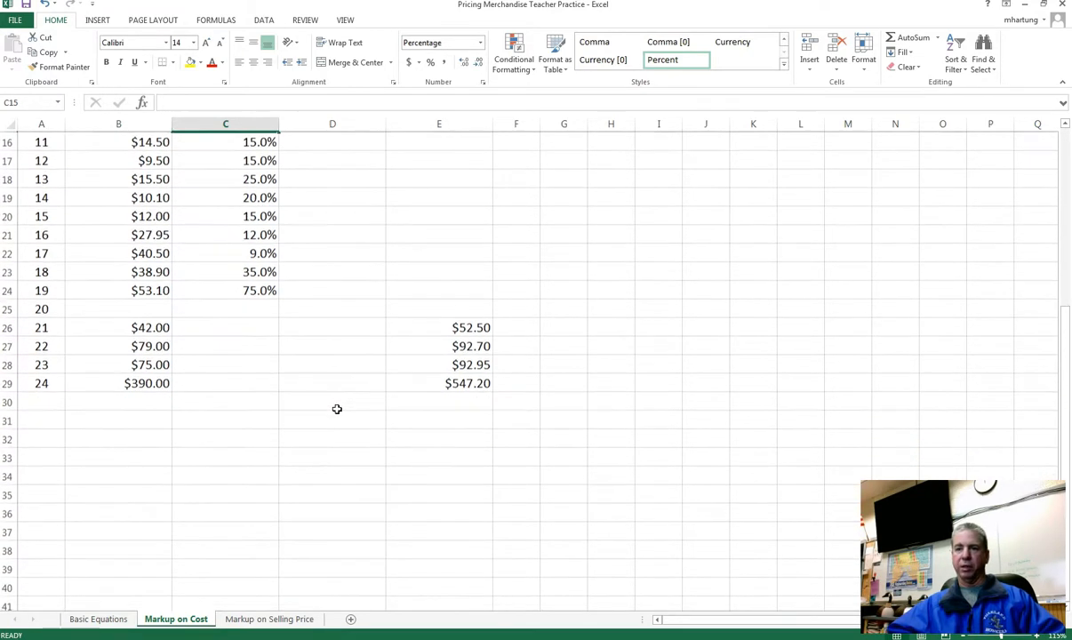
- On the Markup on Selling Price sheet, center the headings in A5:E5 and add a bottom border beneath them
{"action": "left_click", "coordinate": [271, 620]}
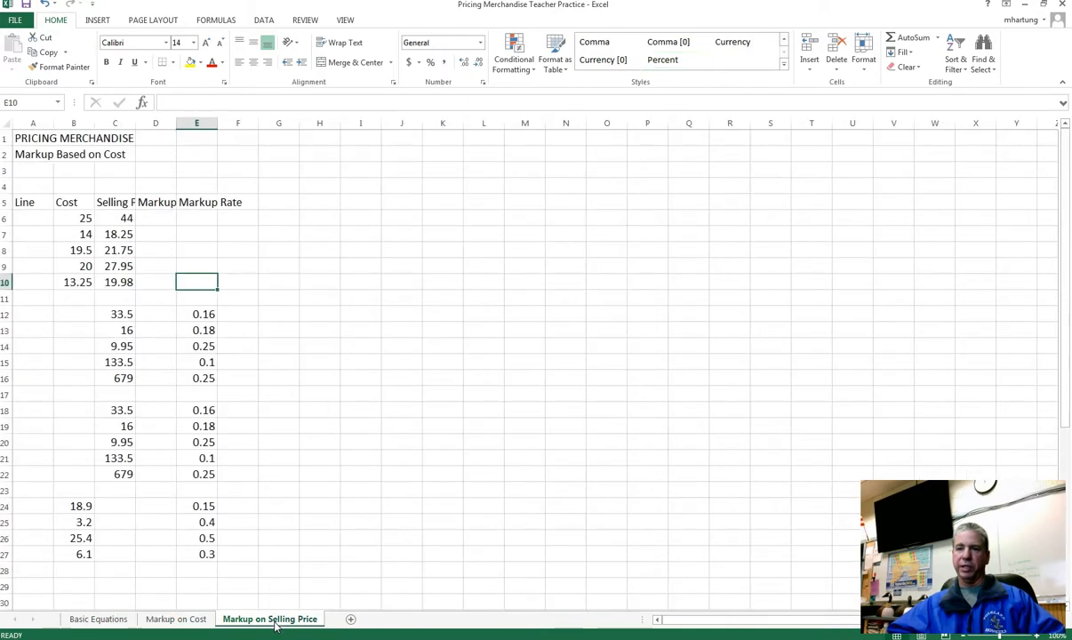
{"action": "left_click", "coordinate": [36, 152]}
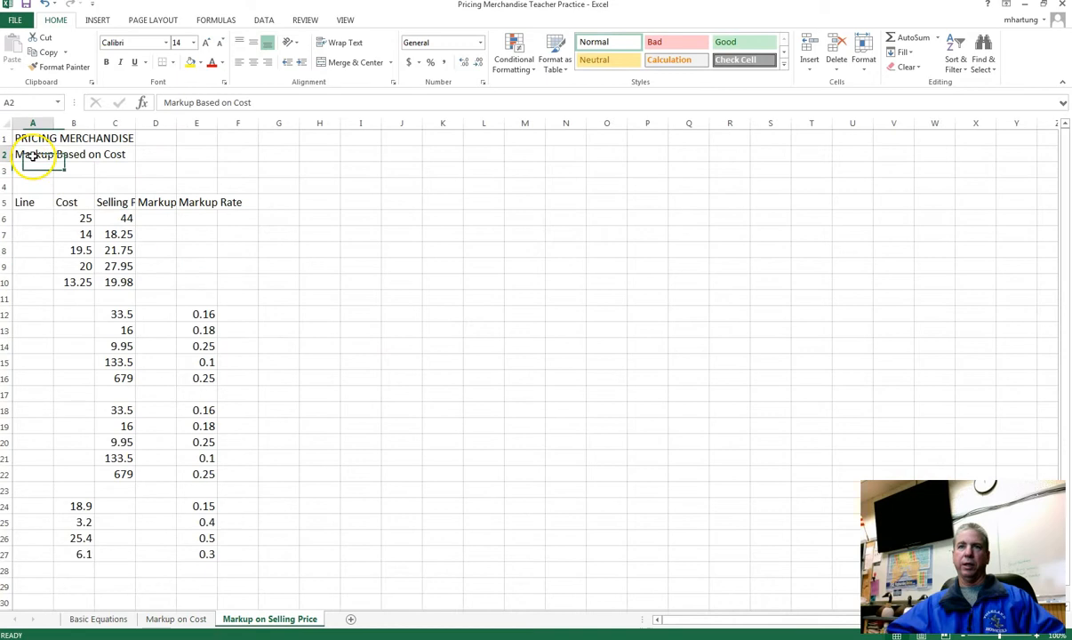
{"action": "left_click", "coordinate": [31, 218]}
{"action": "left_click", "coordinate": [37, 139]}
{"action": "left_click", "coordinate": [34, 157]}
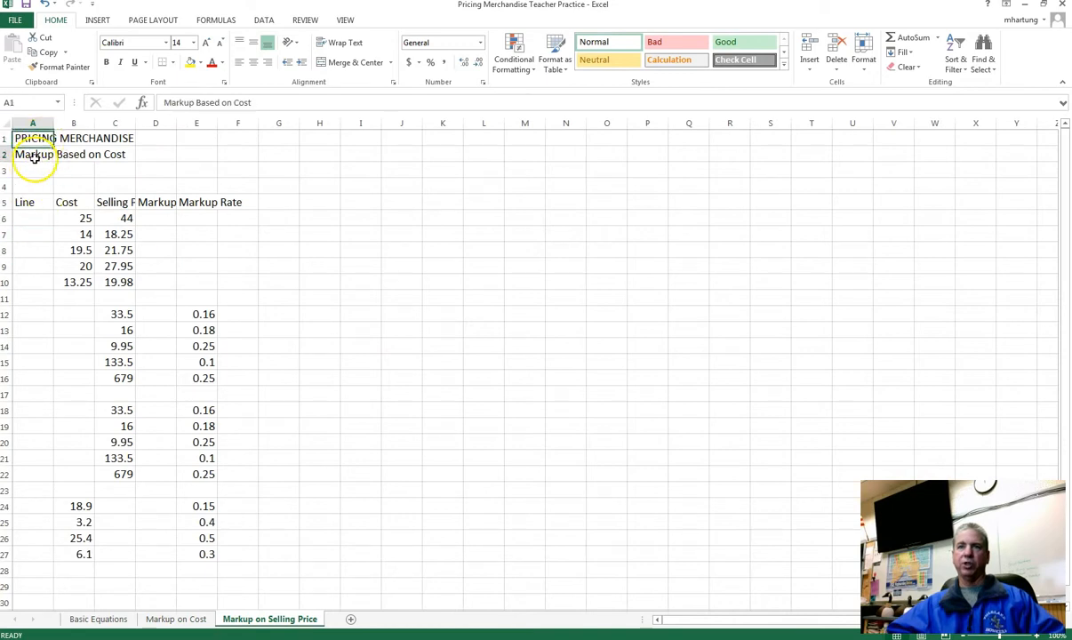
{"action": "left_click", "coordinate": [37, 204]}
{"action": "left_click", "coordinate": [38, 218]}
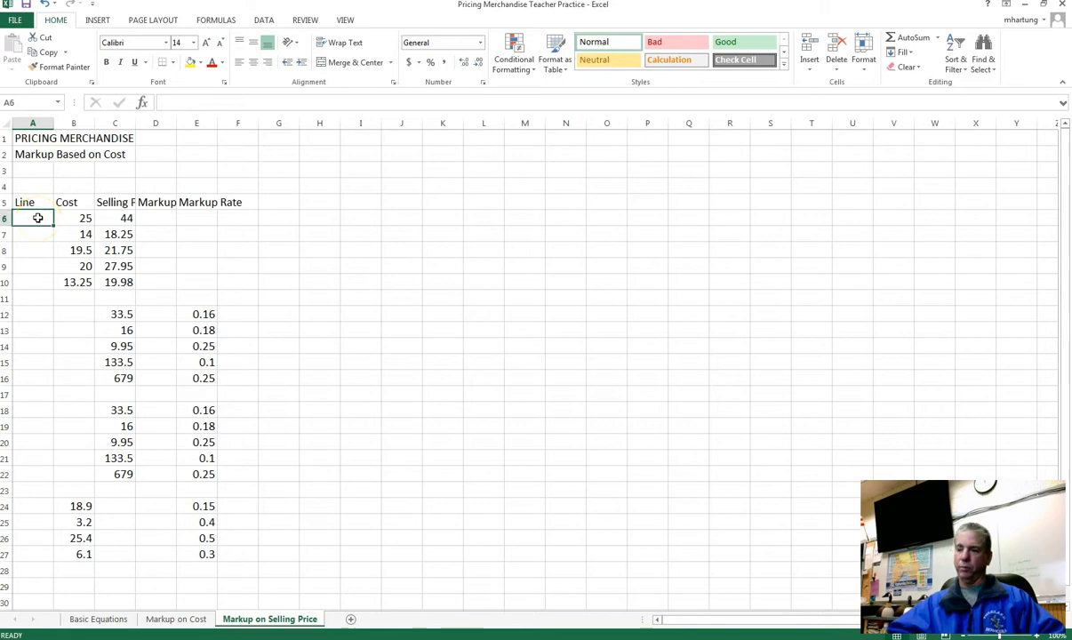
{"action": "left_click_drag", "start_coordinate": [41, 202], "coordinate": [184, 203]}
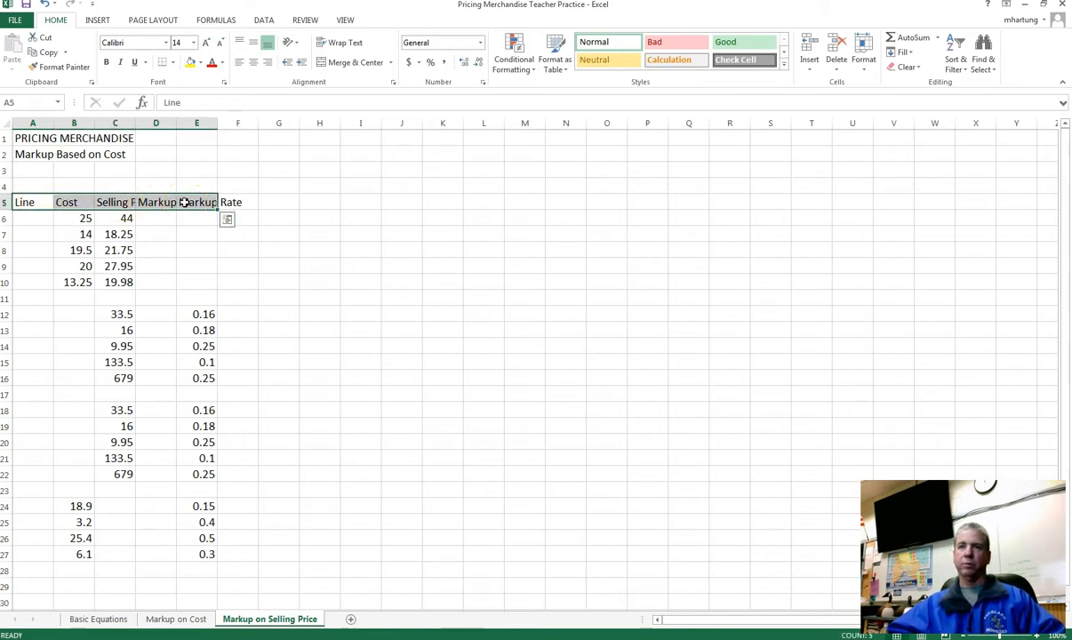
{"action": "left_click", "coordinate": [253, 62]}
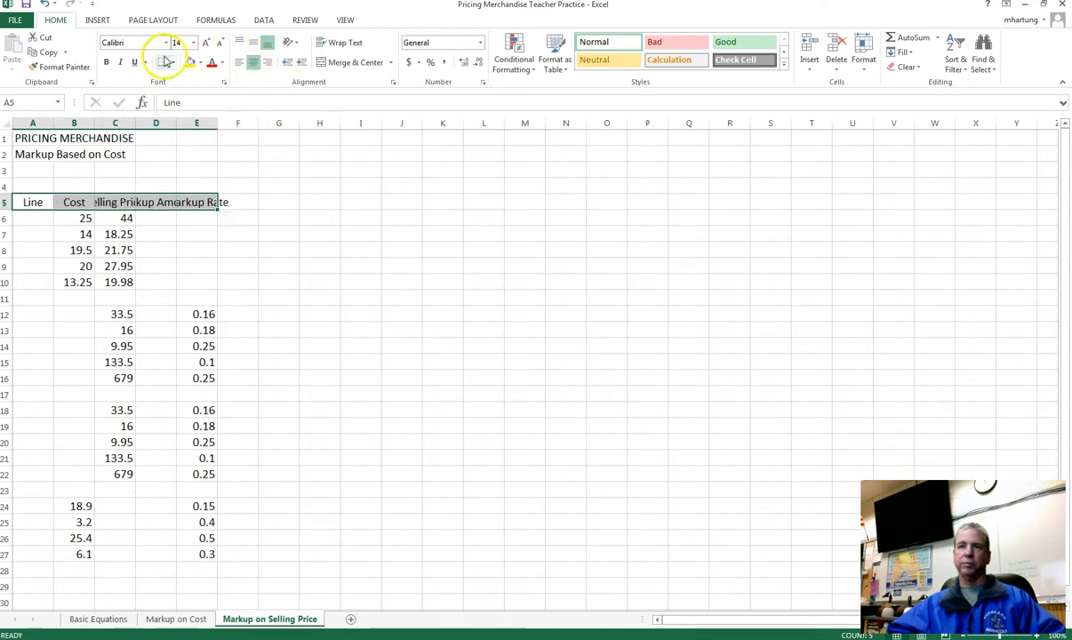
- Number the Line column from 1 to 22 in A6:A27 by entering 1 and 2 and extending the series
{"action": "left_click", "coordinate": [28, 237]}
{"action": "left_click", "coordinate": [39, 217]}
{"action": "type", "text": "1"}
{"action": "key", "text": "Return"}
{"action": "type", "text": "2"}
{"action": "key", "text": "Return"}
{"action": "left_click_drag", "start_coordinate": [38, 219], "coordinate": [9, 567]}
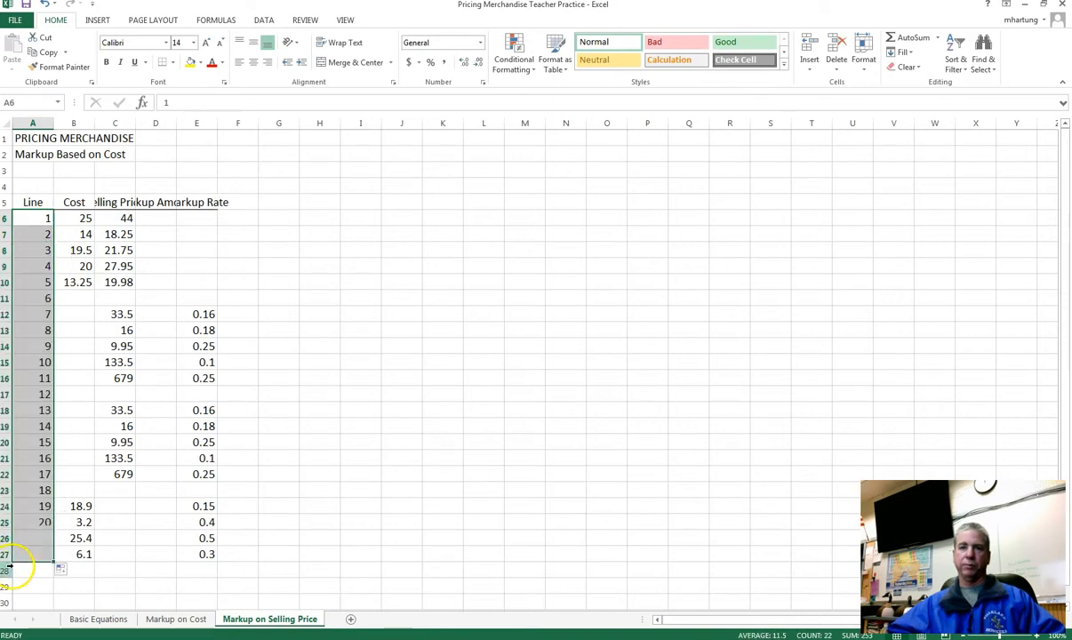
- Set the Line heading and numbers in A5:A27 to font size 10 and center them
{"action": "left_click_drag", "start_coordinate": [34, 203], "coordinate": [22, 557]}
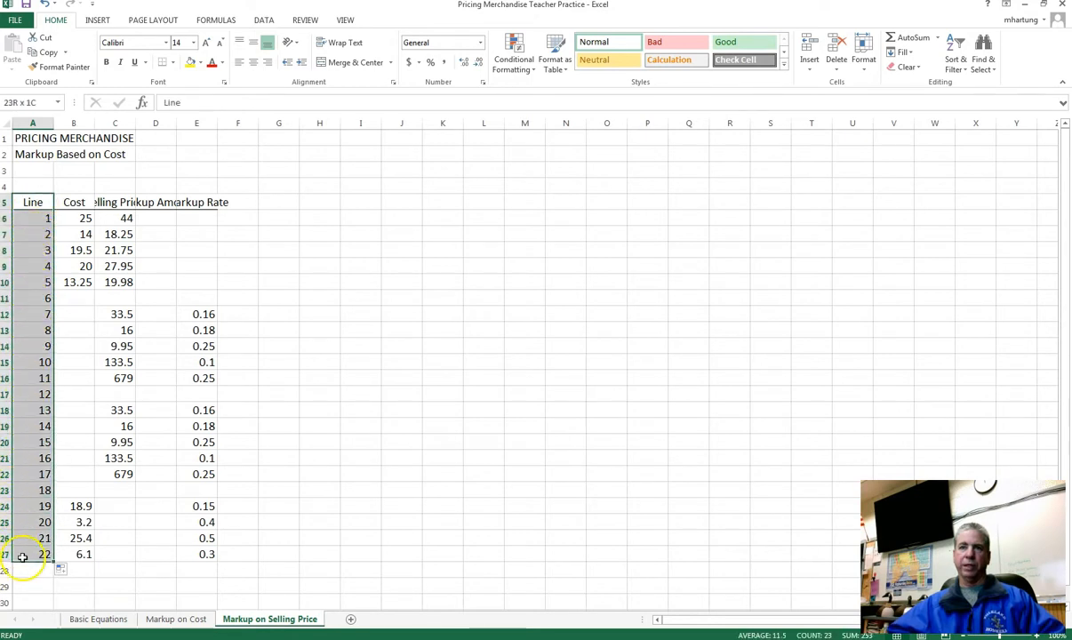
{"action": "left_click", "coordinate": [193, 43]}
{"action": "left_click", "coordinate": [181, 81]}
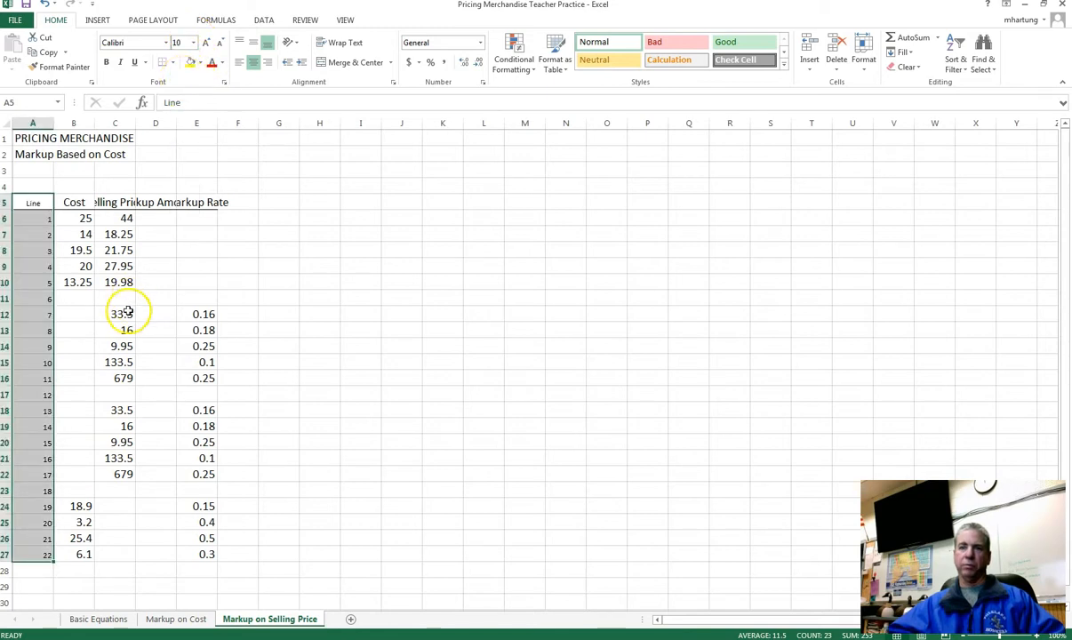
{"action": "left_click", "coordinate": [255, 65]}
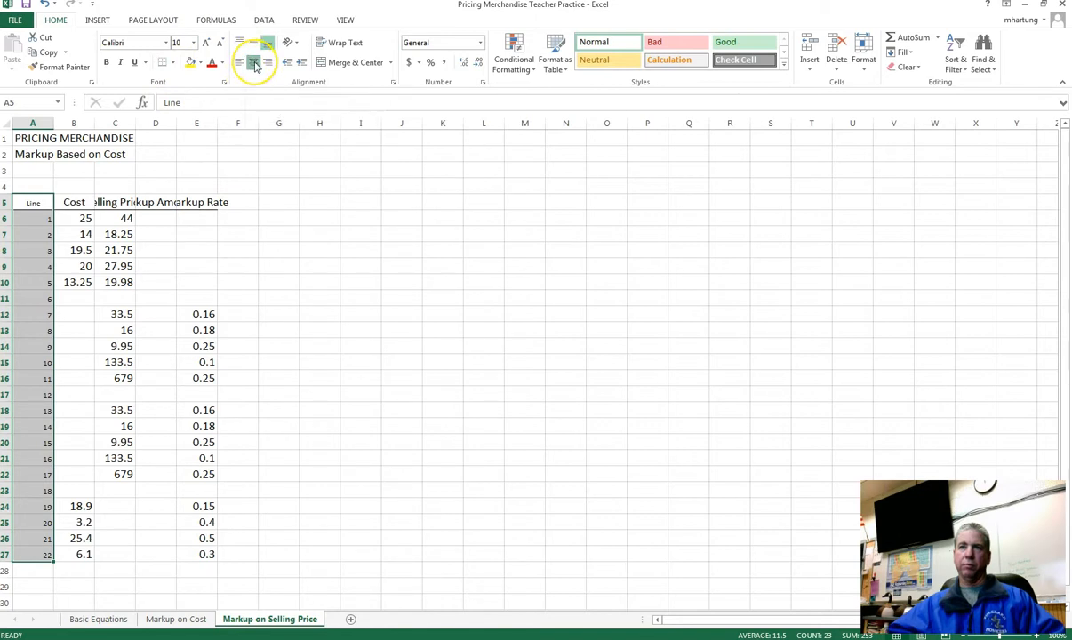
{"action": "left_click", "coordinate": [34, 250]}
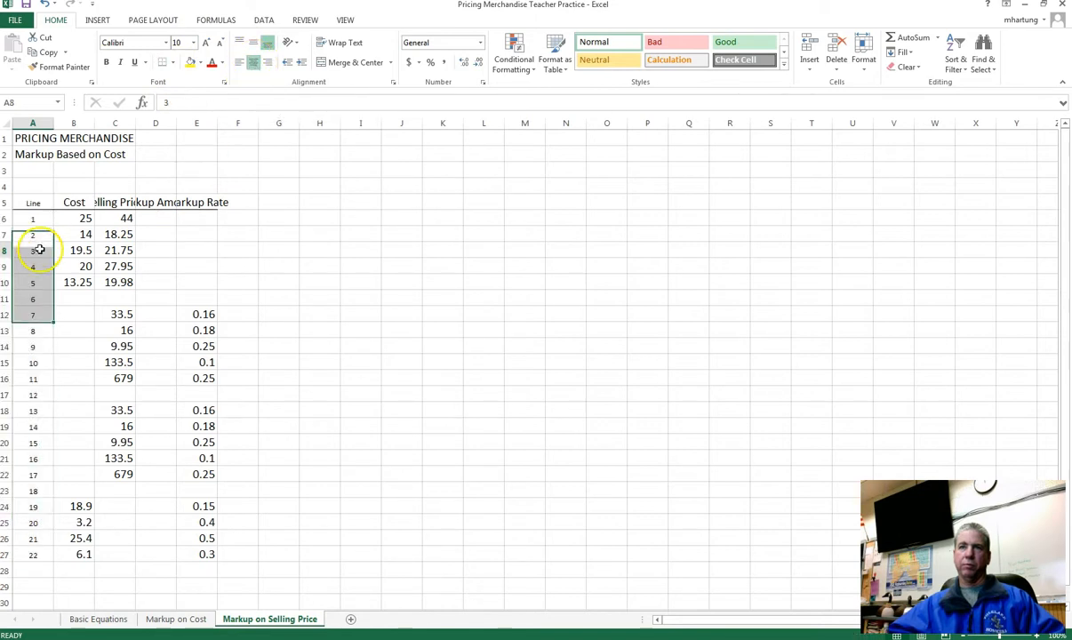
- Set the width of columns B through E, from Cost to Markup Rate, to 20
{"action": "scroll", "coordinate": [40, 318], "scroll_direction": "up", "scroll_amount": 5, "text": "ctrl"}
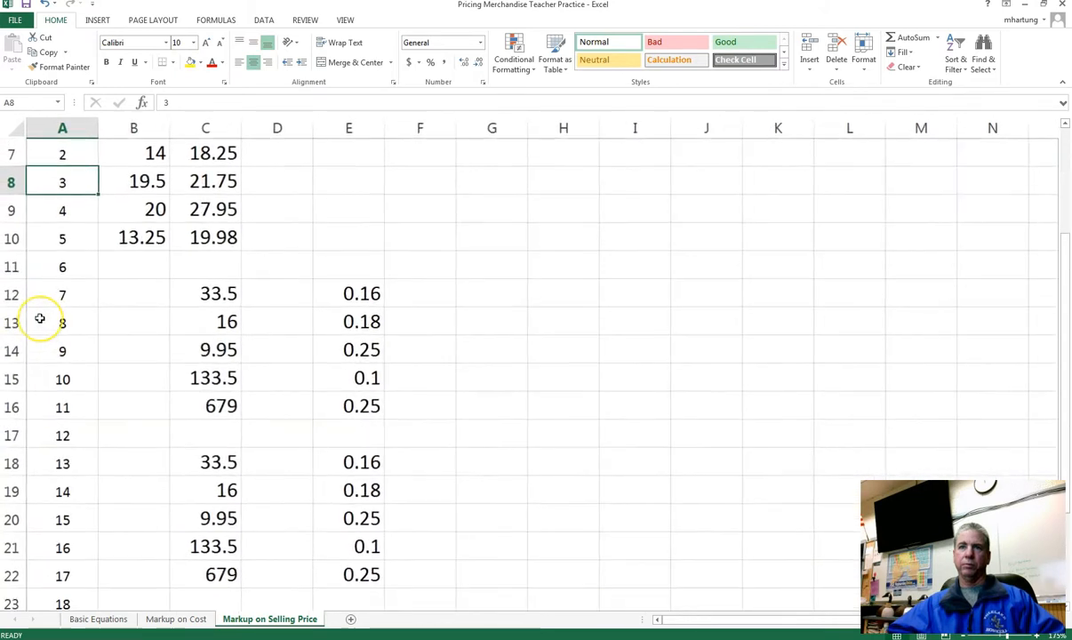
{"action": "scroll", "coordinate": [40, 318], "scroll_direction": "up", "scroll_amount": 2}
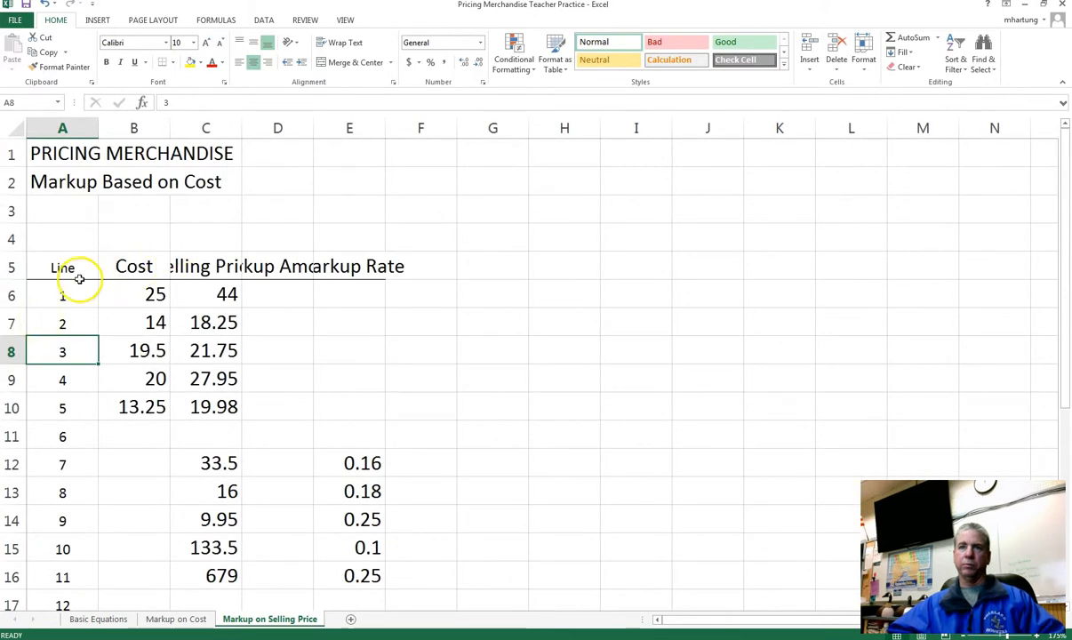
{"action": "left_click_drag", "start_coordinate": [134, 266], "coordinate": [353, 267]}
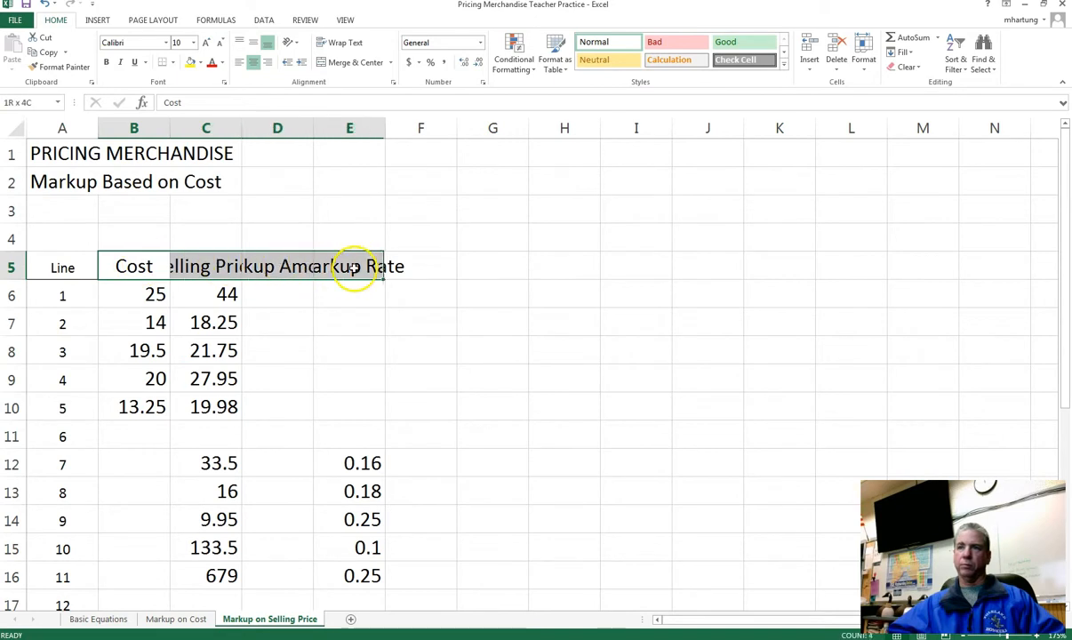
{"action": "left_click", "coordinate": [863, 61]}
{"action": "left_click", "coordinate": [897, 130]}
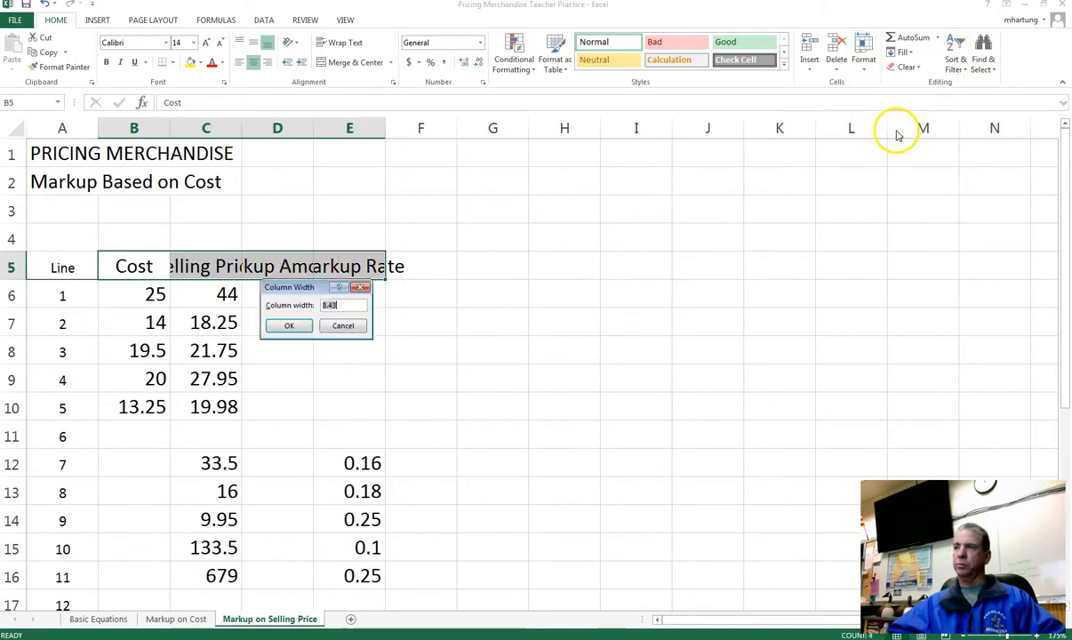
{"action": "type", "text": "20"}
{"action": "key", "text": "Return"}
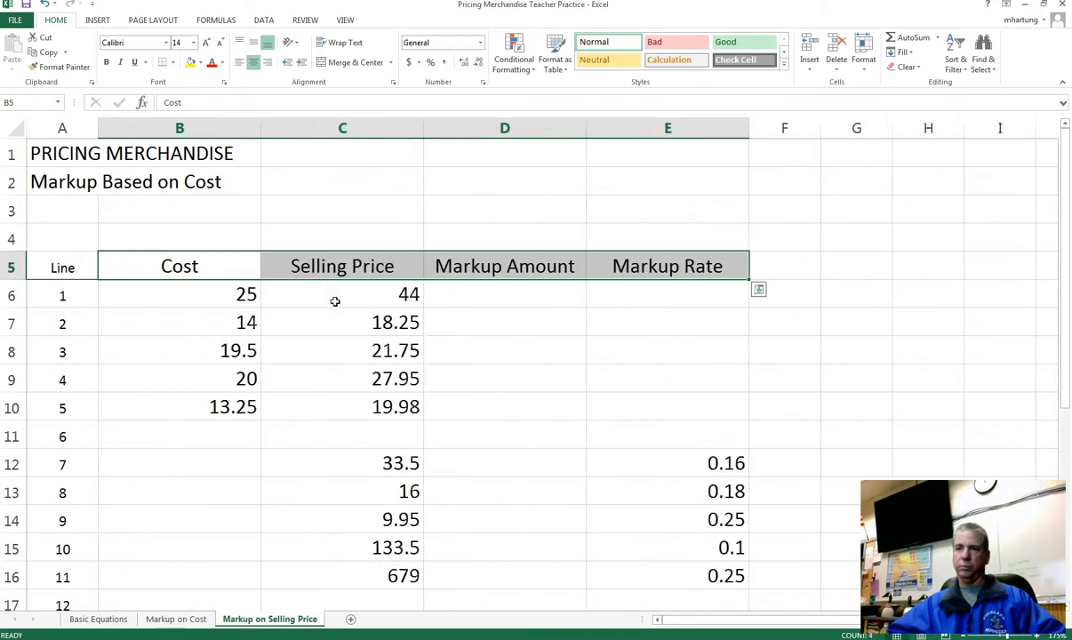
- Make the row 5 headings from Line through Markup Rate bold
{"action": "left_click", "coordinate": [221, 382]}
{"action": "scroll", "coordinate": [222, 383], "scroll_direction": "down", "scroll_amount": 1}
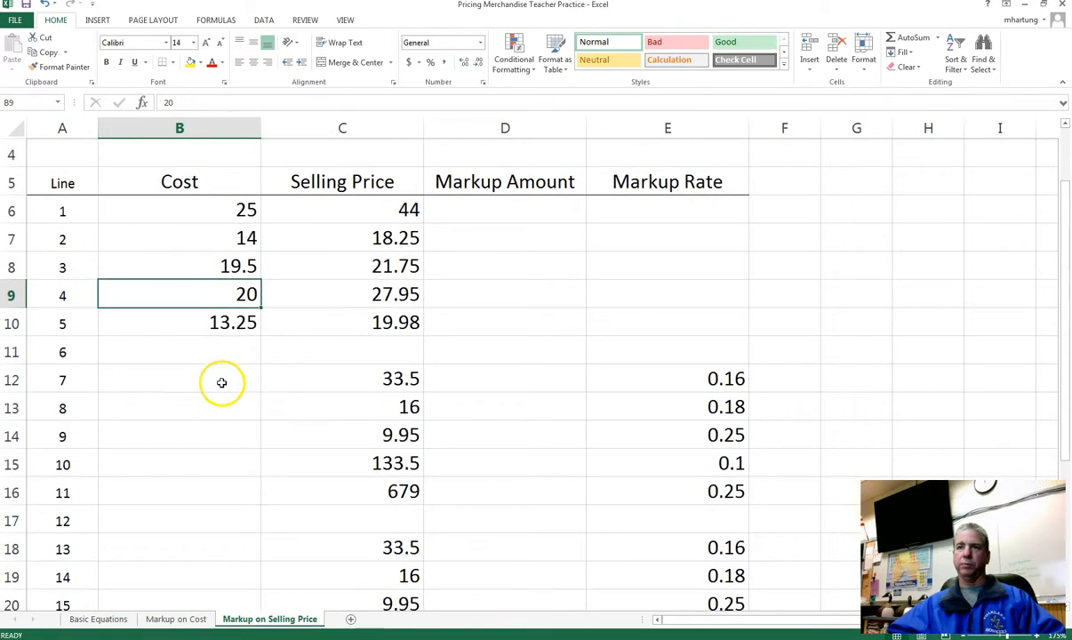
{"action": "left_click_drag", "start_coordinate": [58, 184], "coordinate": [719, 172]}
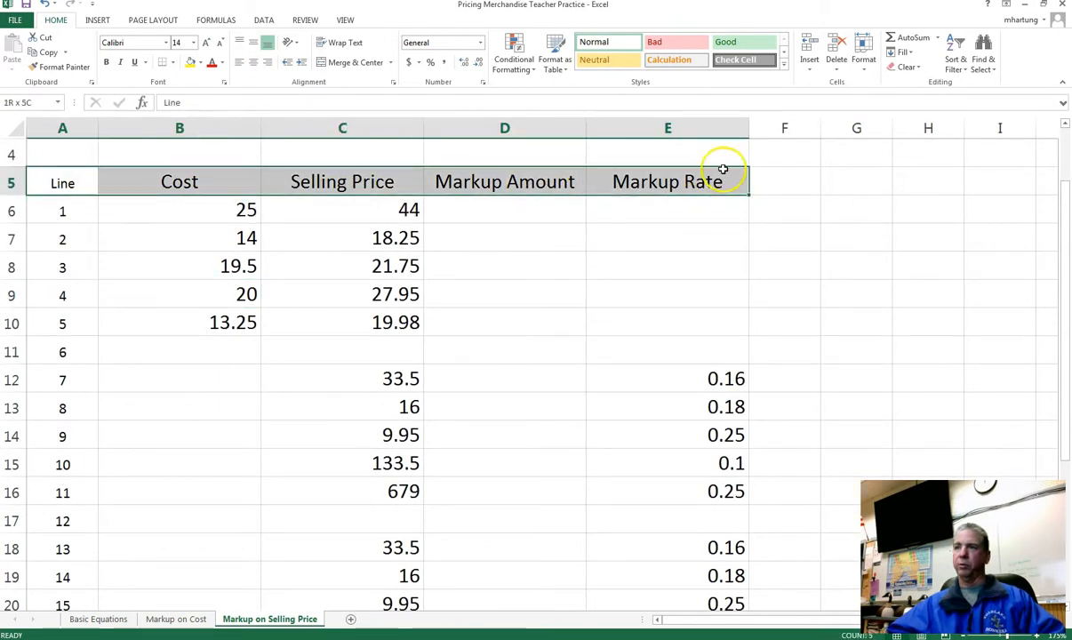
{"action": "left_click", "coordinate": [106, 61]}
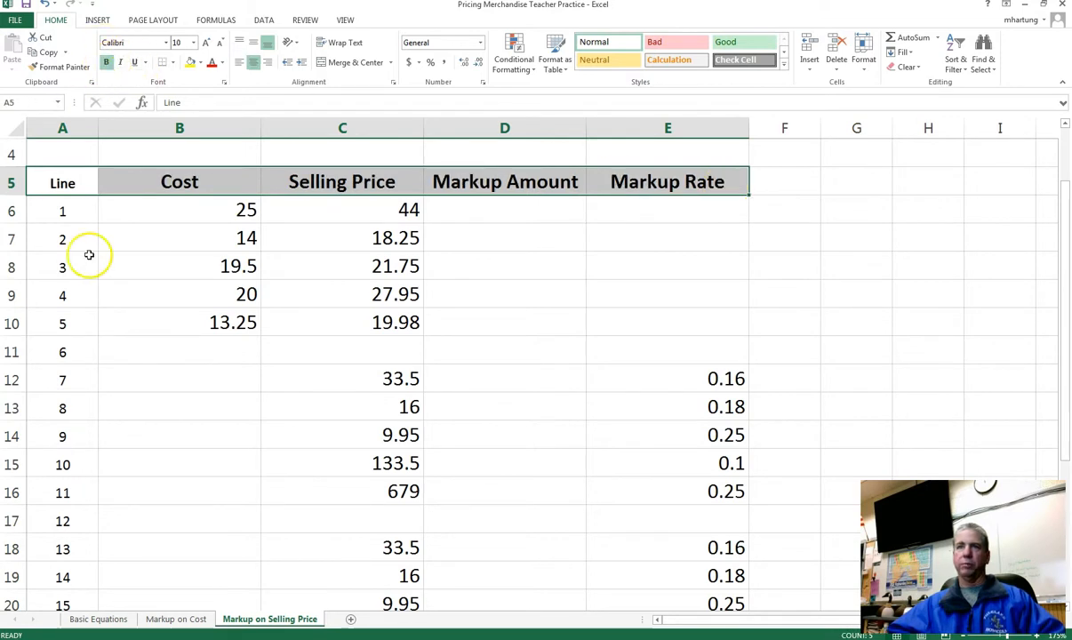
{"action": "left_click", "coordinate": [222, 63]}
{"action": "left_click", "coordinate": [222, 64]}
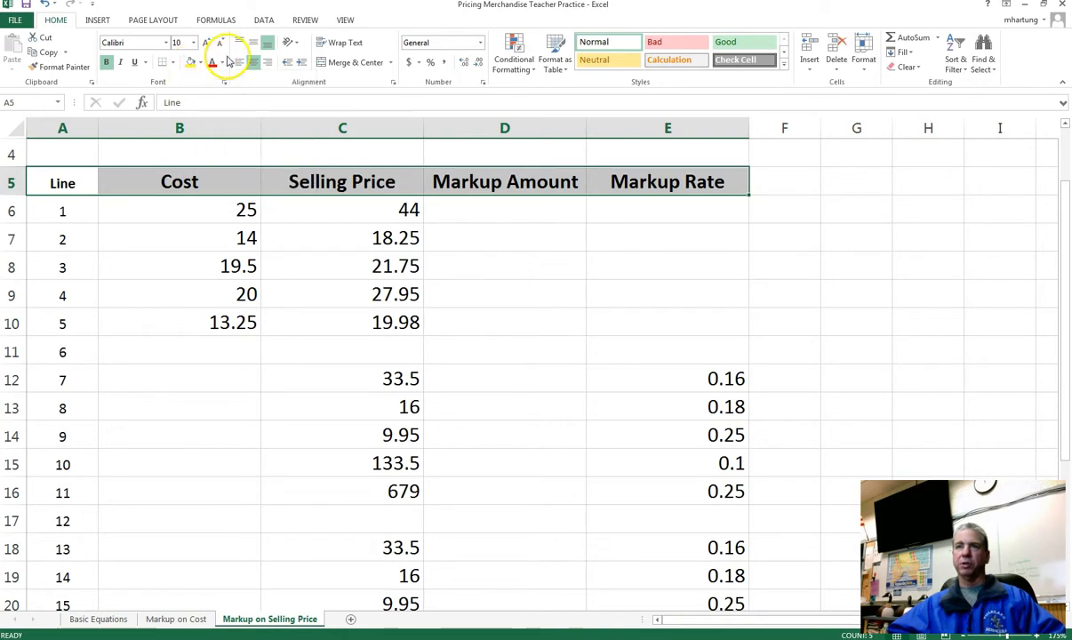
- Apply the Accounting dollar format to the Cost column in B6:B27
{"action": "left_click", "coordinate": [193, 211]}
{"action": "left_click", "coordinate": [187, 268]}
{"action": "left_click", "coordinate": [173, 205]}
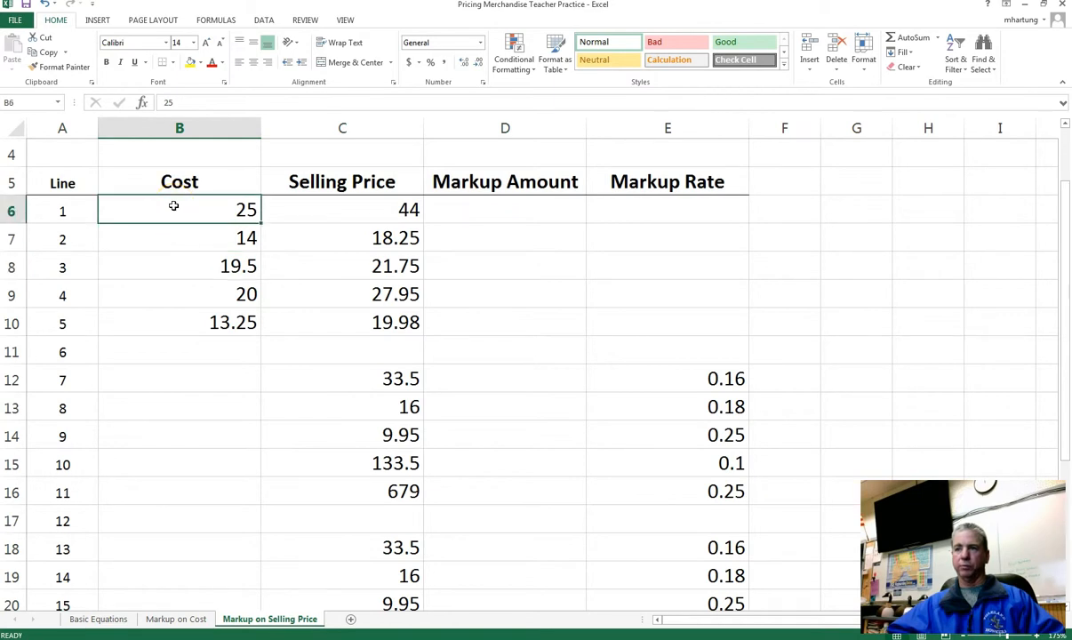
{"action": "left_click_drag", "start_coordinate": [173, 224], "coordinate": [162, 518]}
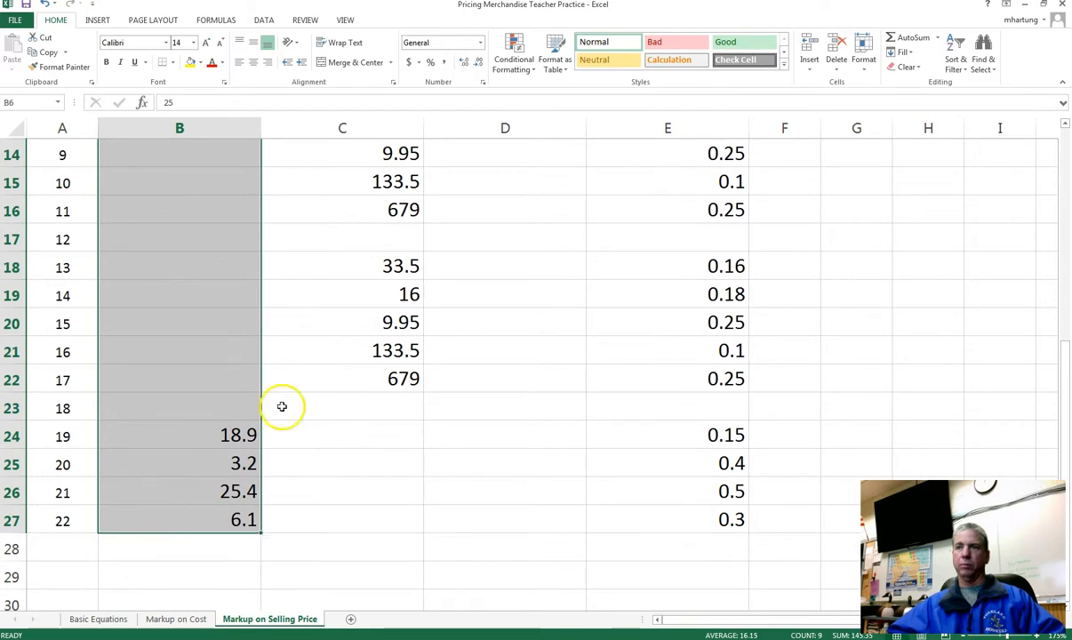
{"action": "left_click", "coordinate": [409, 64]}
- Apply the Accounting dollar format to the Selling Price and Markup Amount cells in C6:D27
{"action": "left_click_drag", "start_coordinate": [359, 293], "coordinate": [347, 556]}
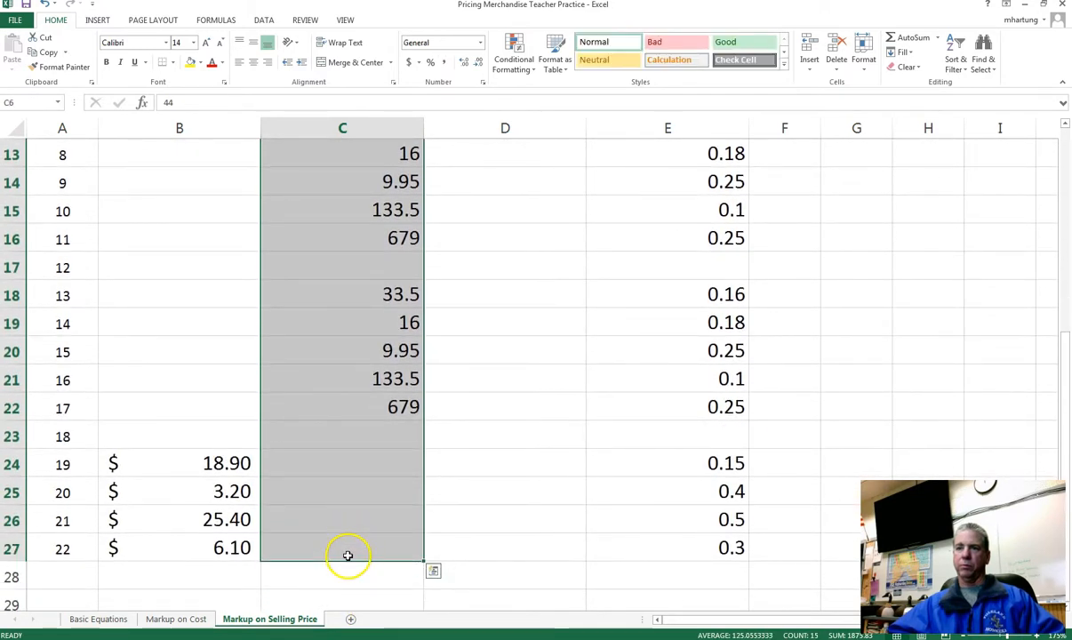
{"action": "left_click", "coordinate": [408, 64]}
{"action": "scroll", "coordinate": [355, 385], "scroll_direction": "up", "scroll_amount": 4}
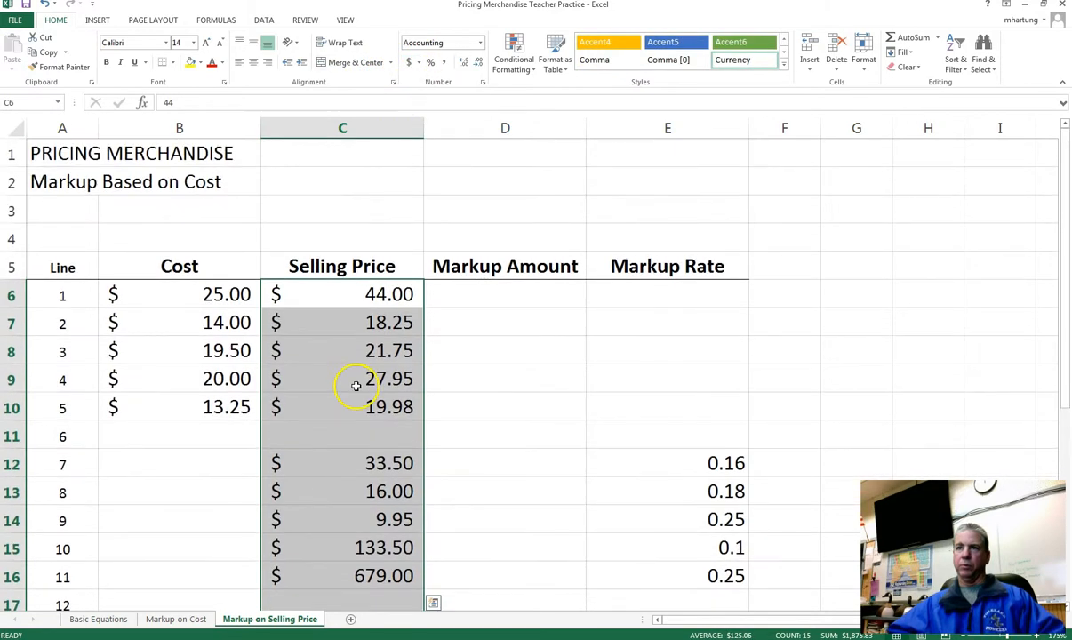
{"action": "left_click", "coordinate": [538, 354]}
{"action": "left_click_drag", "start_coordinate": [522, 290], "coordinate": [539, 187]}
{"action": "left_click", "coordinate": [409, 63]}
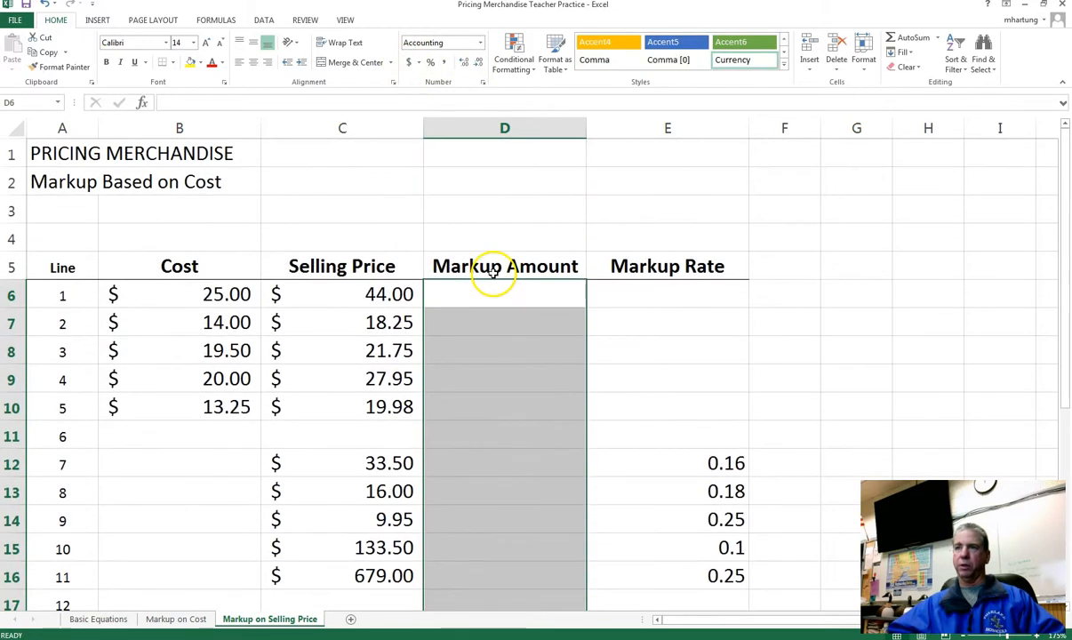
- Format the single Markup Rate value in E15 as a percentage
{"action": "left_click", "coordinate": [630, 290]}
{"action": "scroll", "coordinate": [629, 288], "scroll_direction": "down", "scroll_amount": 1}
{"action": "scroll", "coordinate": [630, 288], "scroll_direction": "up", "scroll_amount": 1}
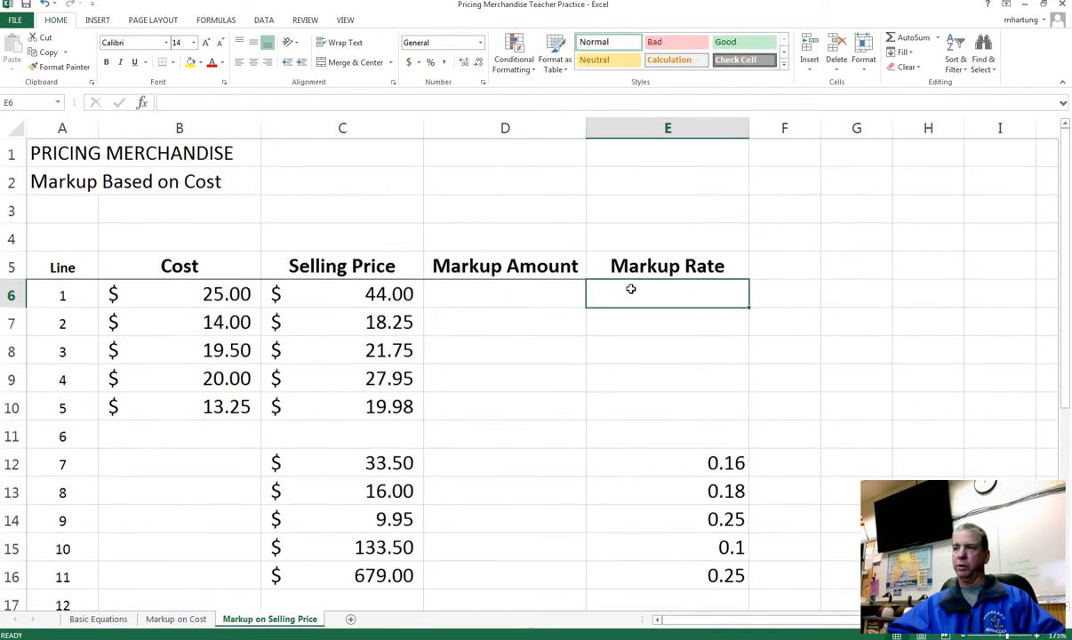
{"action": "scroll", "coordinate": [645, 306], "scroll_direction": "down", "scroll_amount": 3}
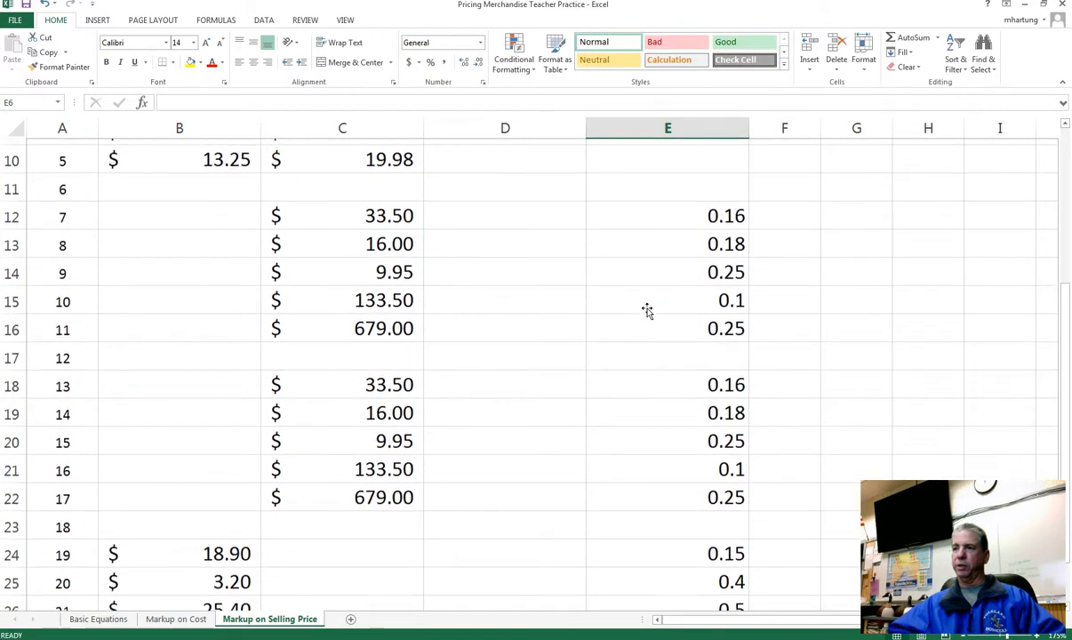
{"action": "left_click", "coordinate": [695, 295]}
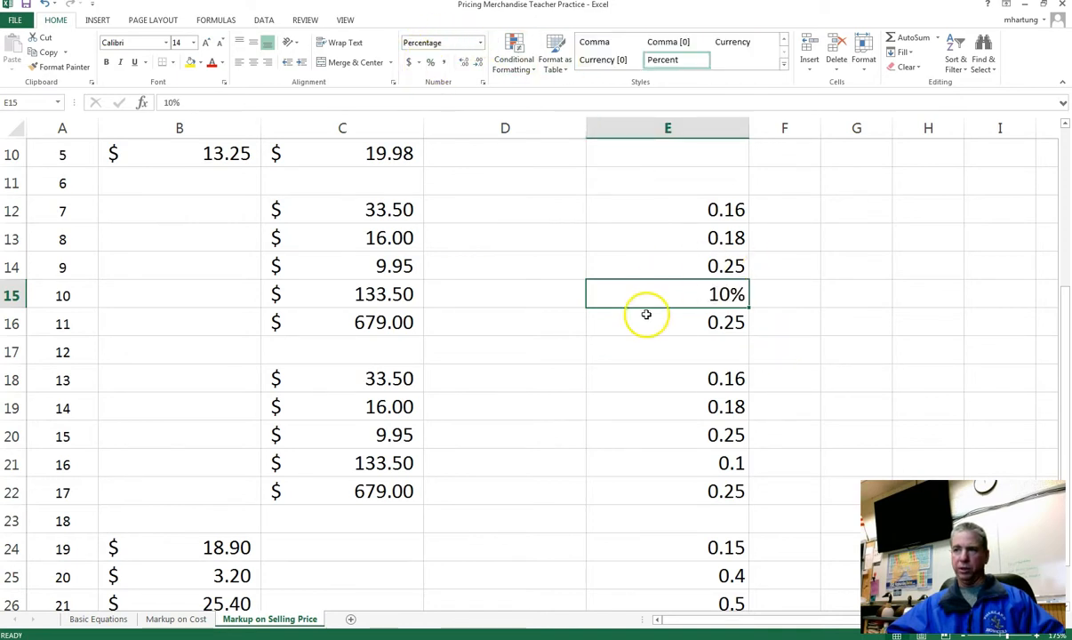
- Format the Markup Rate column in E6:E27 as percentages with one decimal place
{"action": "scroll", "coordinate": [646, 313], "scroll_direction": "up", "scroll_amount": 2}
{"action": "left_click_drag", "start_coordinate": [658, 206], "coordinate": [676, 484]}
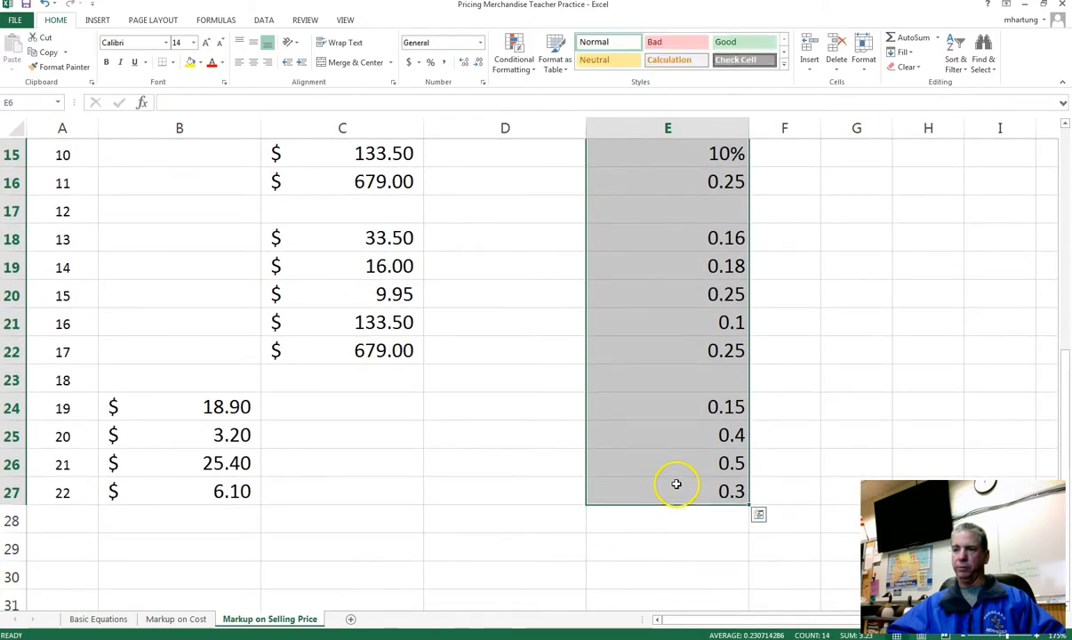
{"action": "left_click", "coordinate": [430, 63]}
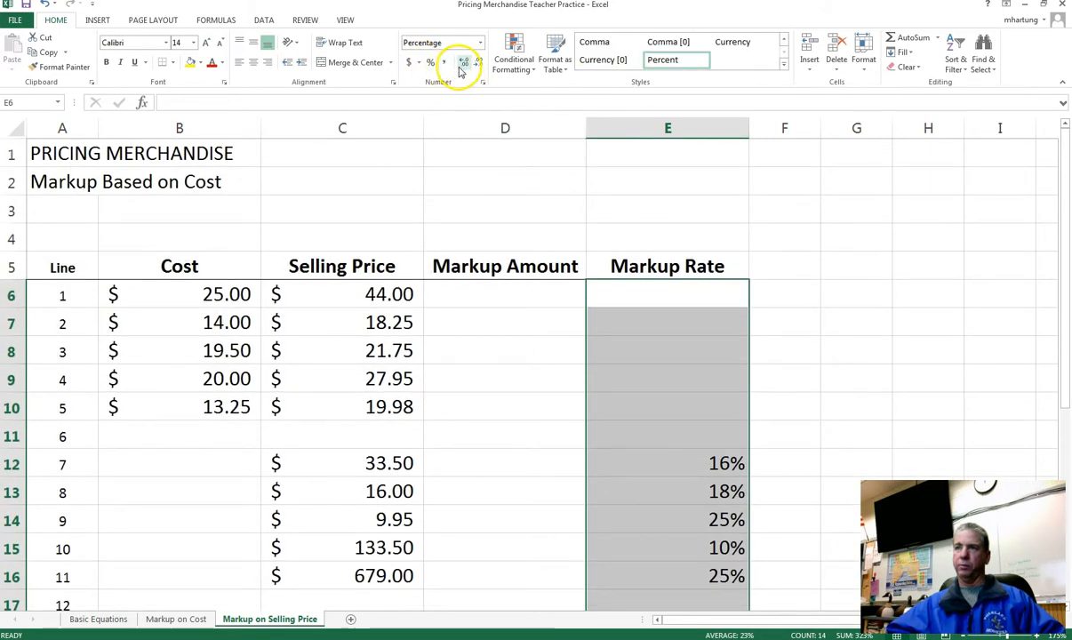
{"action": "left_click", "coordinate": [462, 64]}
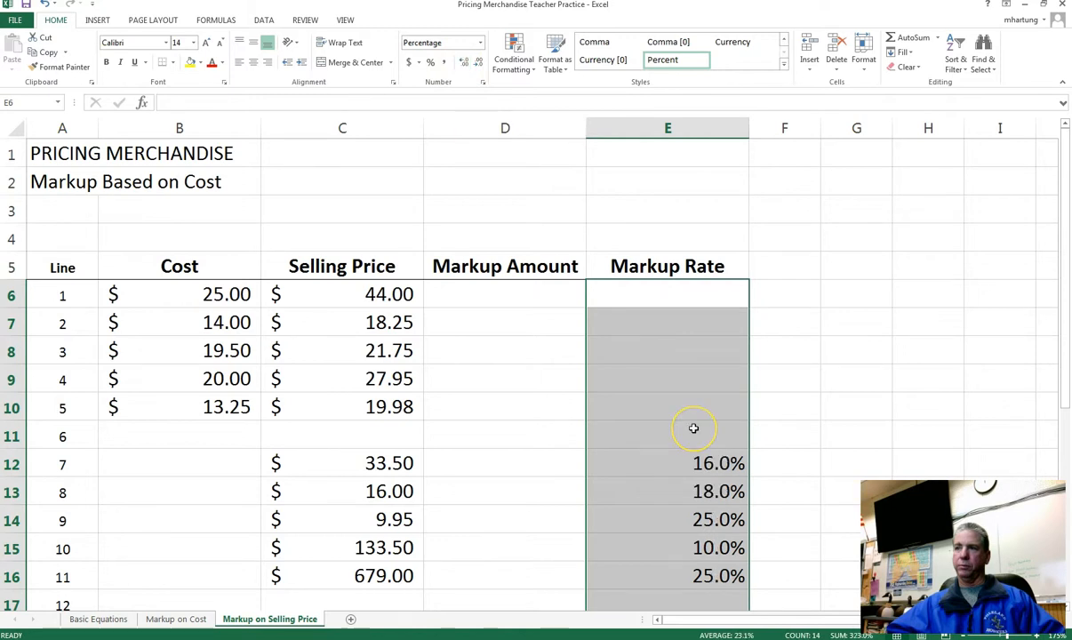
{"action": "scroll", "coordinate": [694, 429], "scroll_direction": "down", "scroll_amount": 5}
{"action": "scroll", "coordinate": [694, 428], "scroll_direction": "up", "scroll_amount": 5}
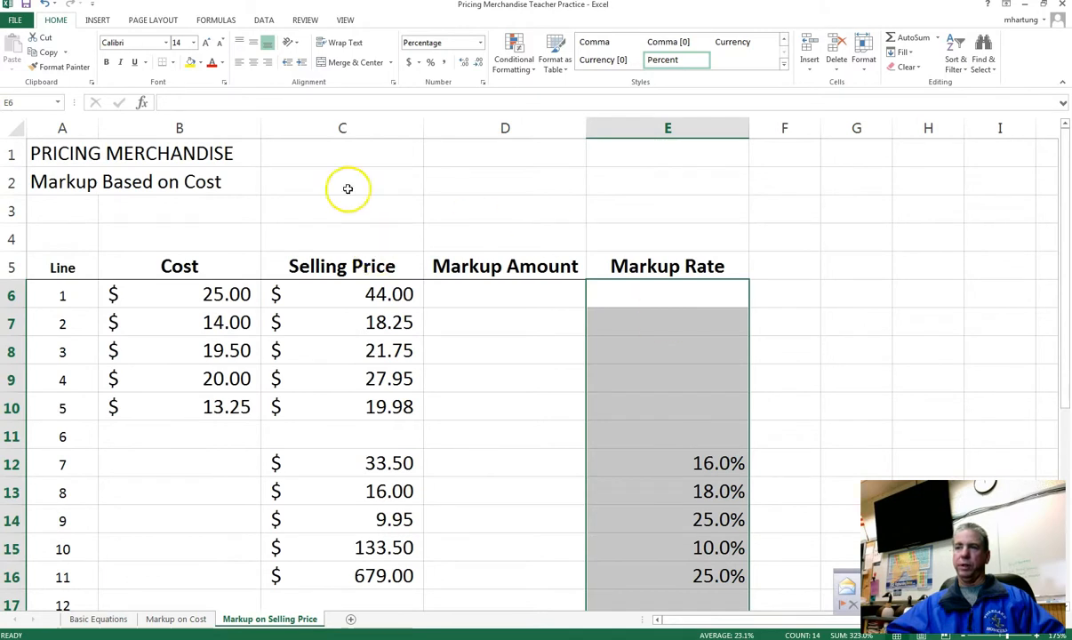
- Save the workbook as Pricing Merchandise Teacher 2 in the current PRICING MERCHANDISE folder
{"action": "left_click", "coordinate": [14, 20]}
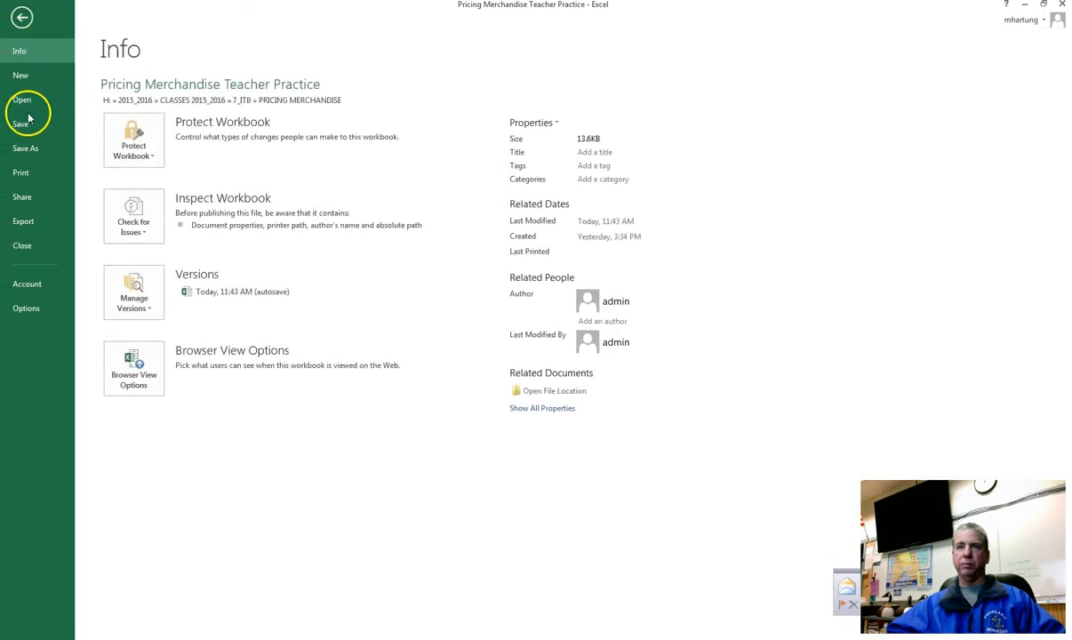
{"action": "left_click", "coordinate": [25, 147]}
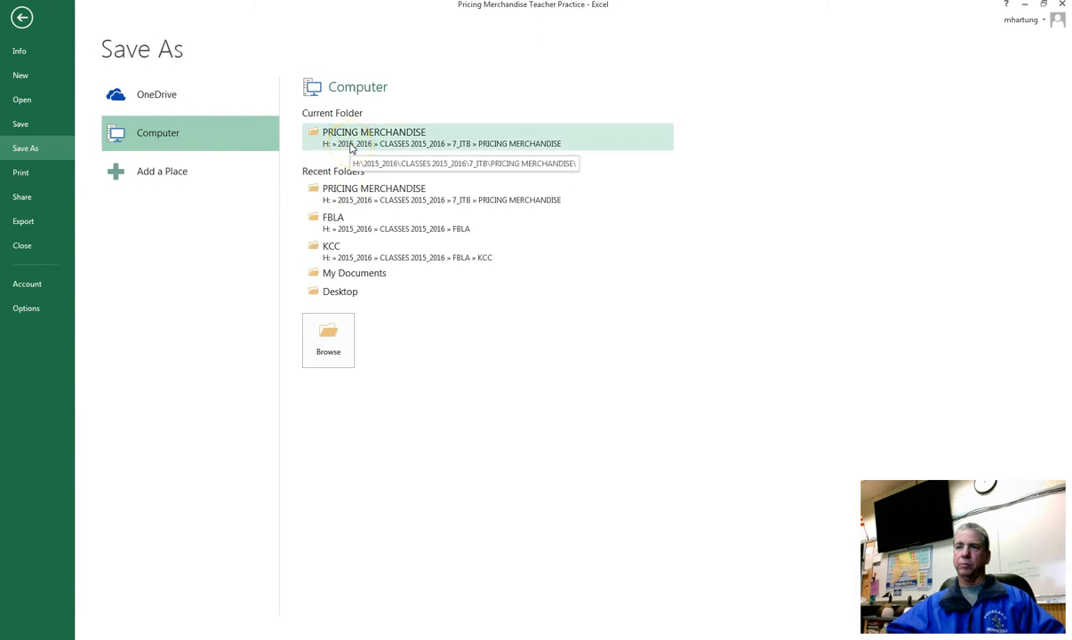
{"action": "left_click", "coordinate": [352, 149]}
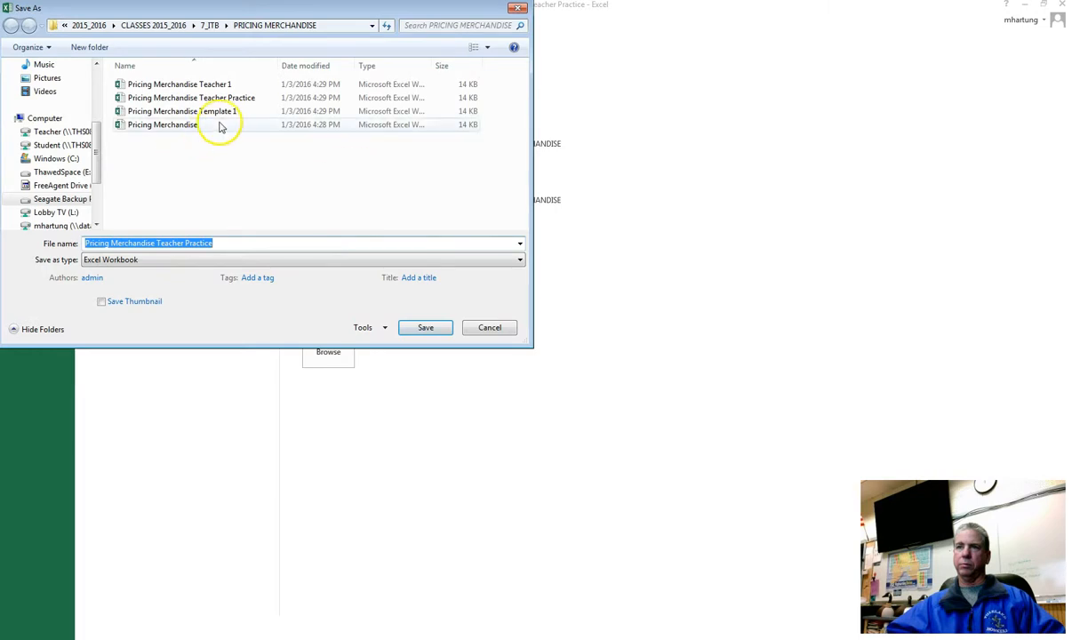
{"action": "left_click", "coordinate": [156, 85]}
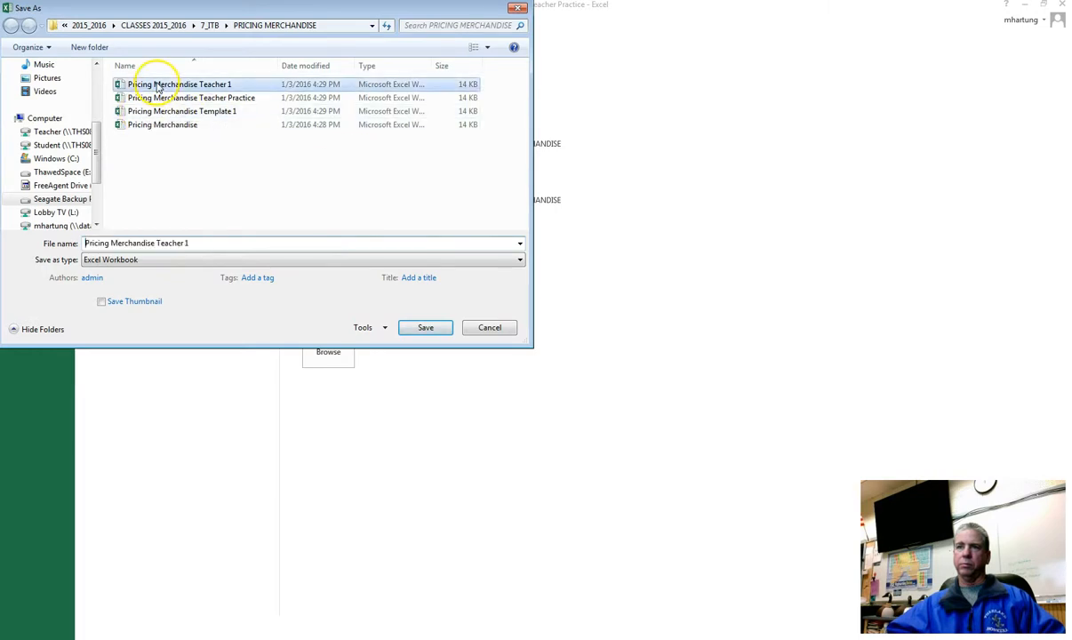
{"action": "left_click", "coordinate": [209, 241]}
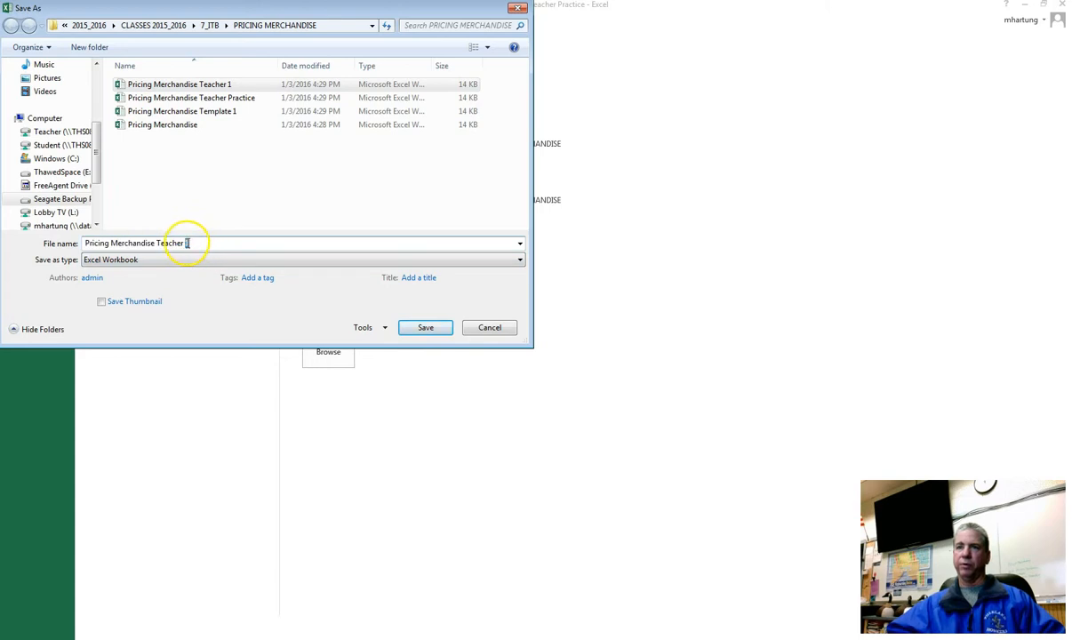
{"action": "type", "text": "2"}
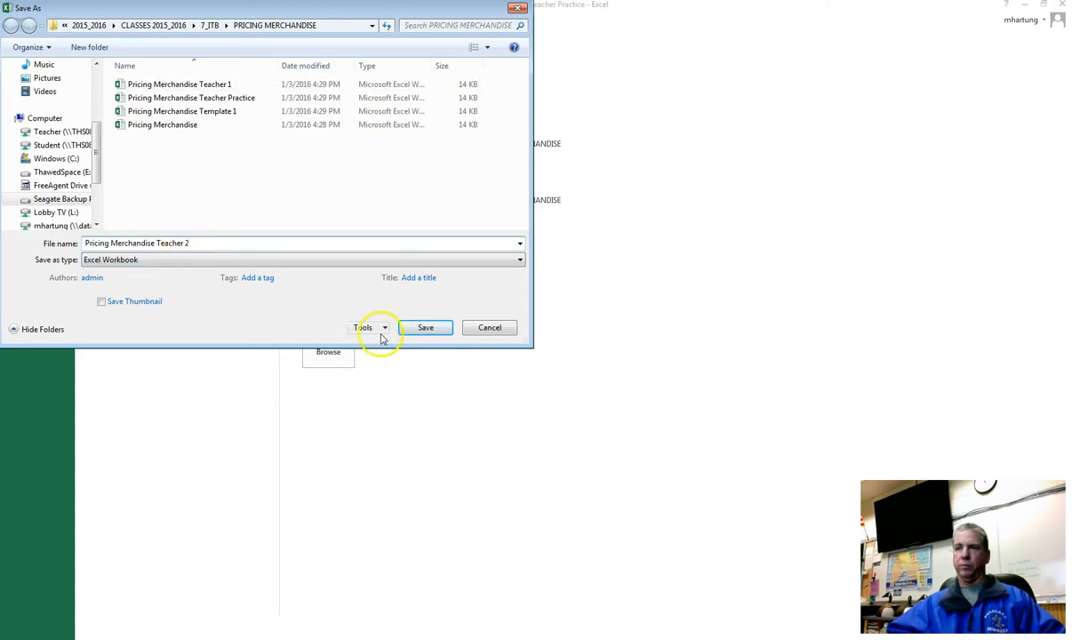
{"action": "left_click", "coordinate": [424, 329]}
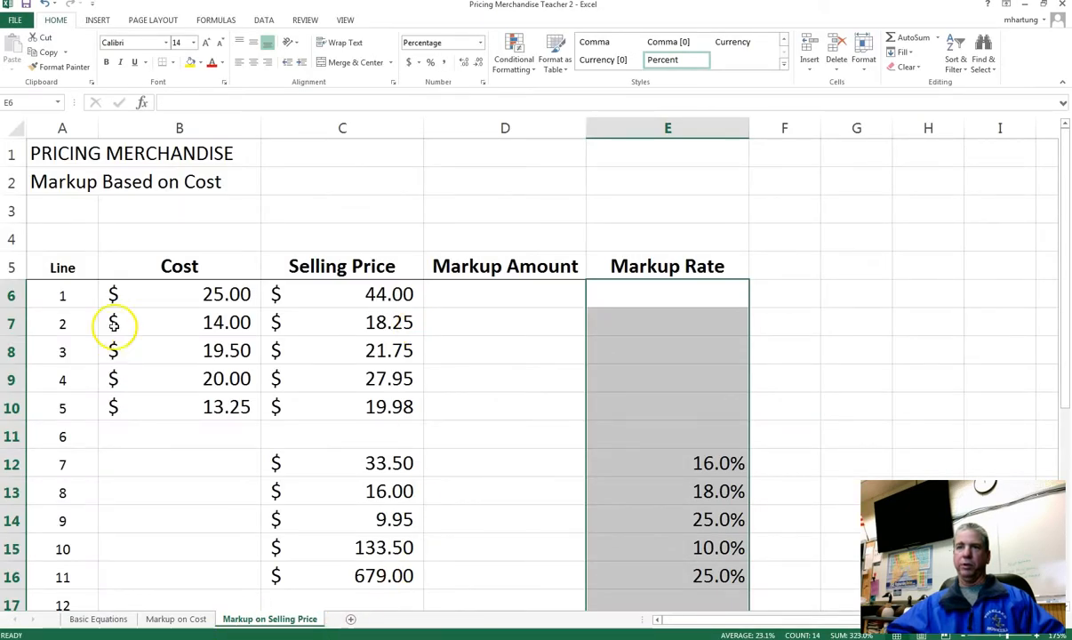
{"action": "left_click", "coordinate": [67, 296]}
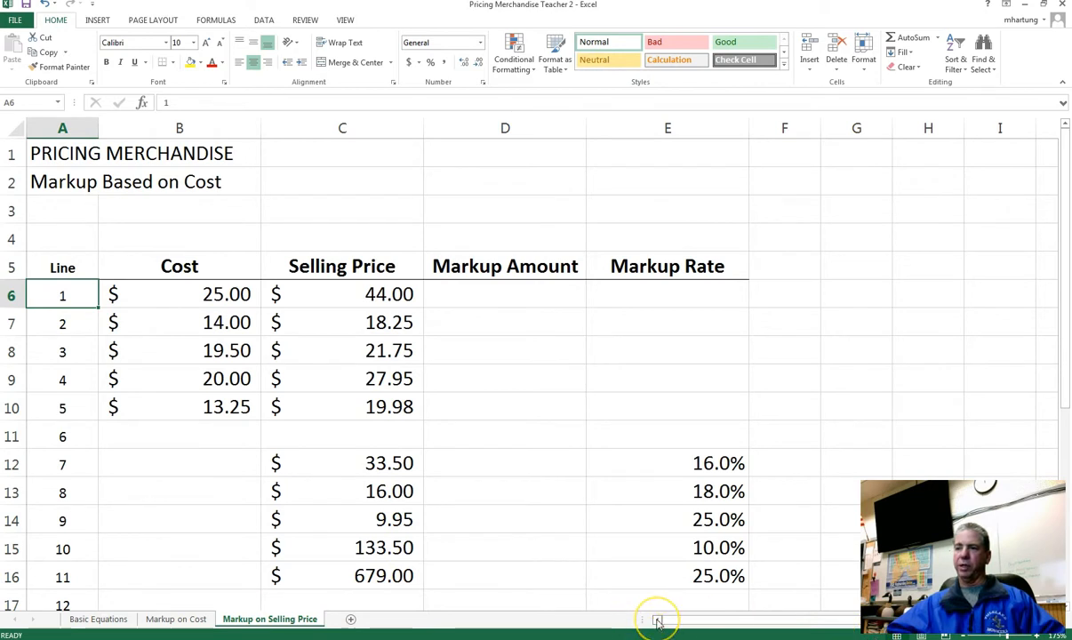
{"action": "left_click", "coordinate": [91, 320]}
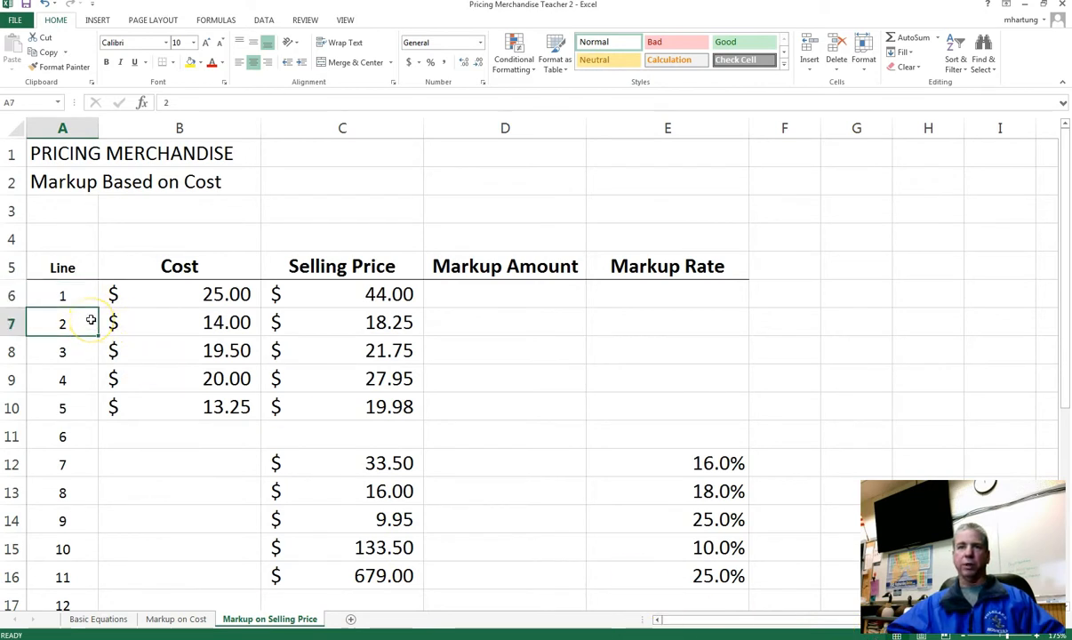